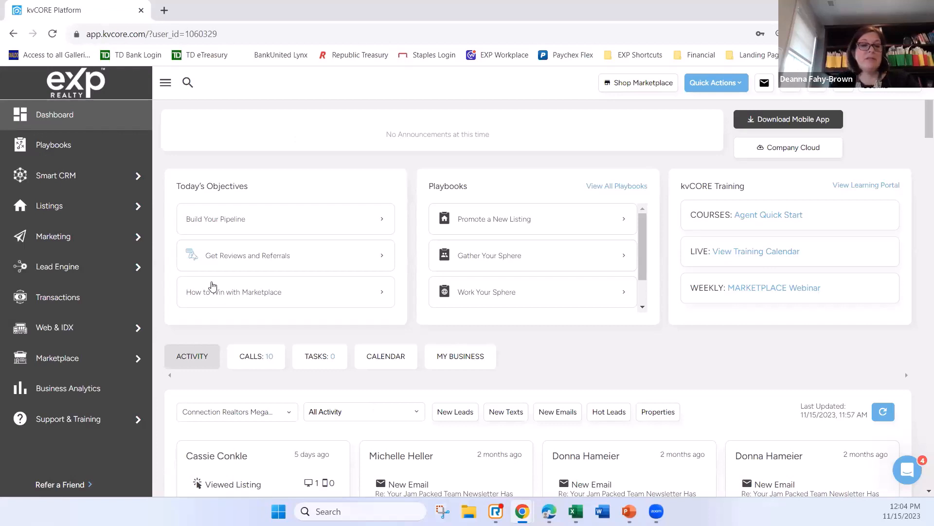
Open the list of all contacts in the Smart CRM.
mouse_move(72, 167)
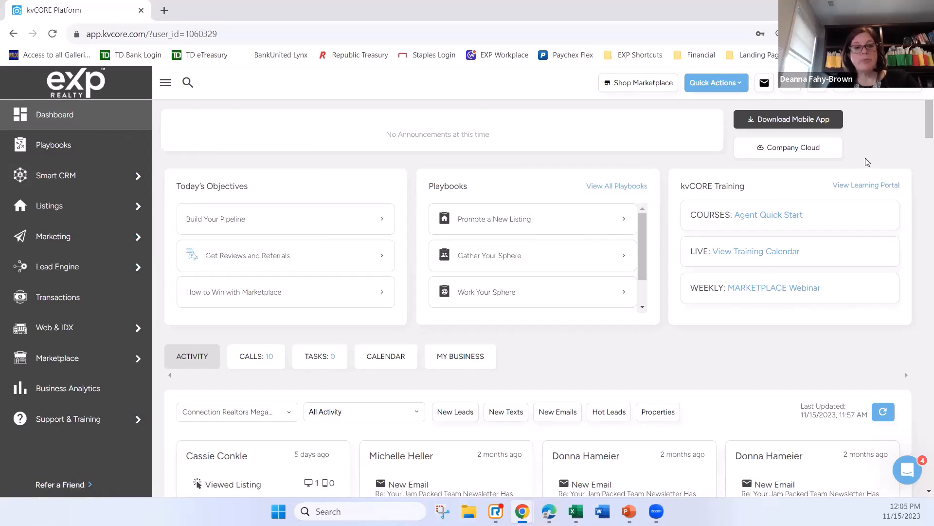
mouse_move(53, 181)
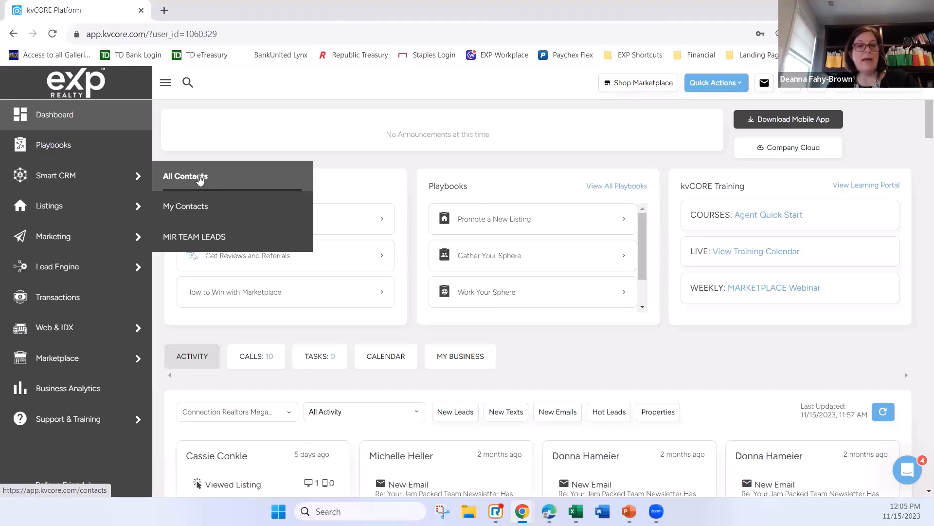
left_click(200, 178)
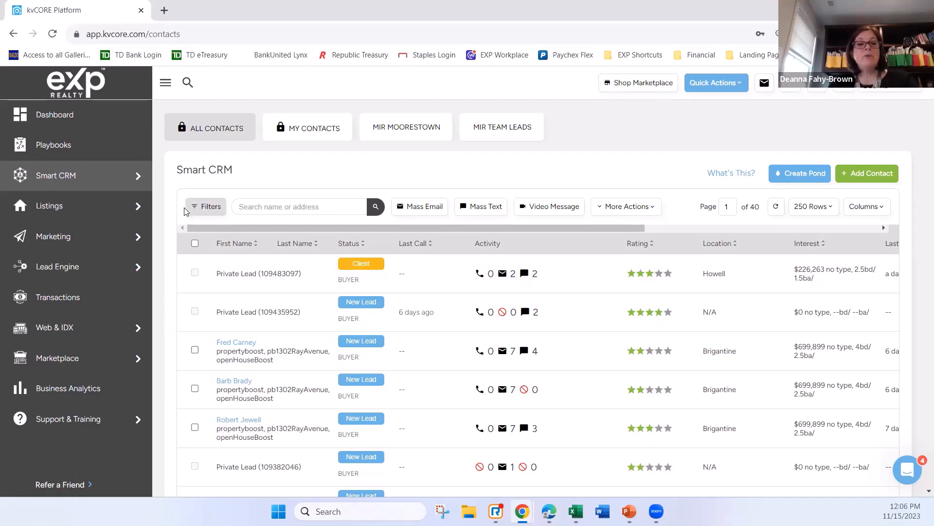
Show the contact filters and look through the contact statuses and the Assigned Users criteria.
left_click(204, 209)
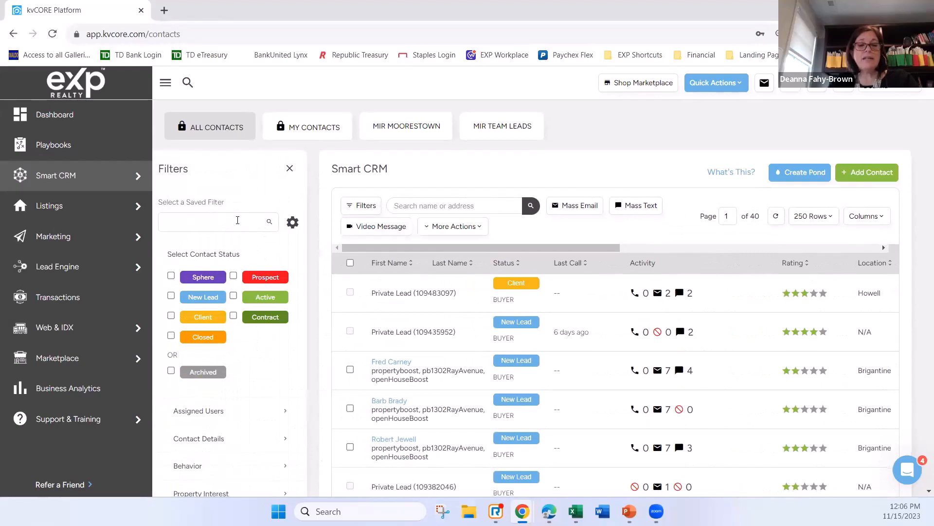
scroll(237, 216, "down", 4)
scroll(235, 208, "up", 3)
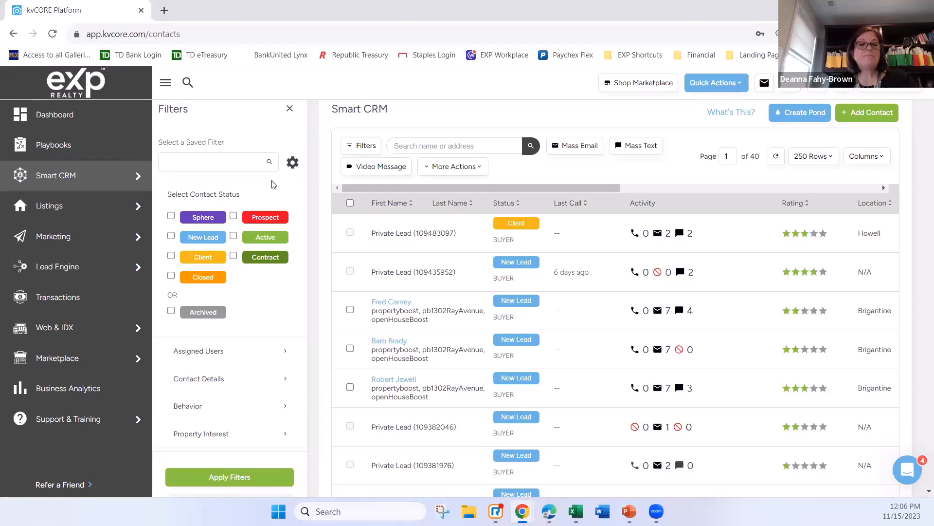
scroll(265, 200, "down", 3)
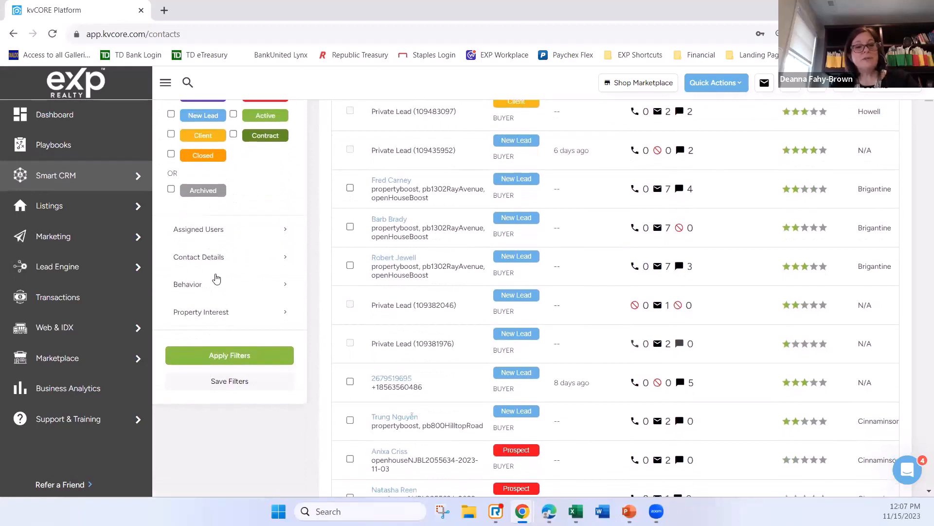
left_click(217, 234)
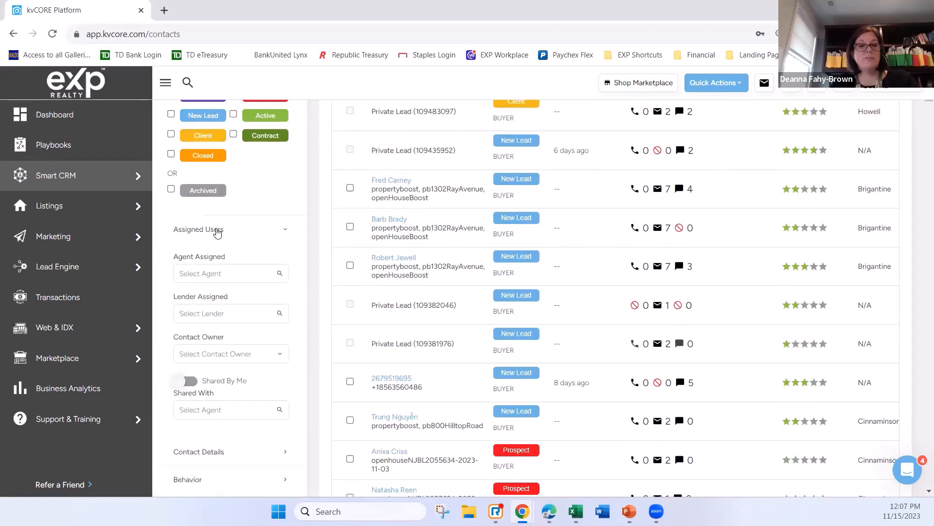
left_click(217, 230)
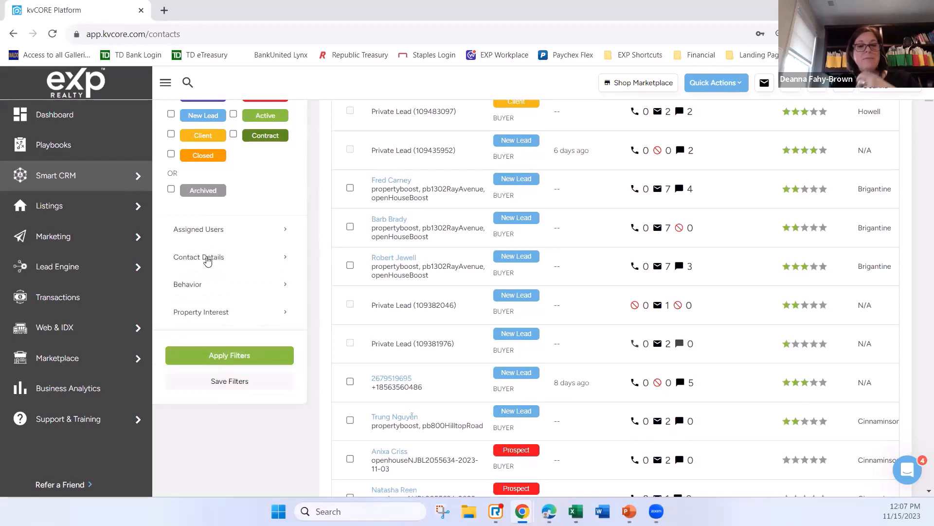
Filter the contact list by the Buyer type in the contact details criteria and apply the filter.
left_click(208, 259)
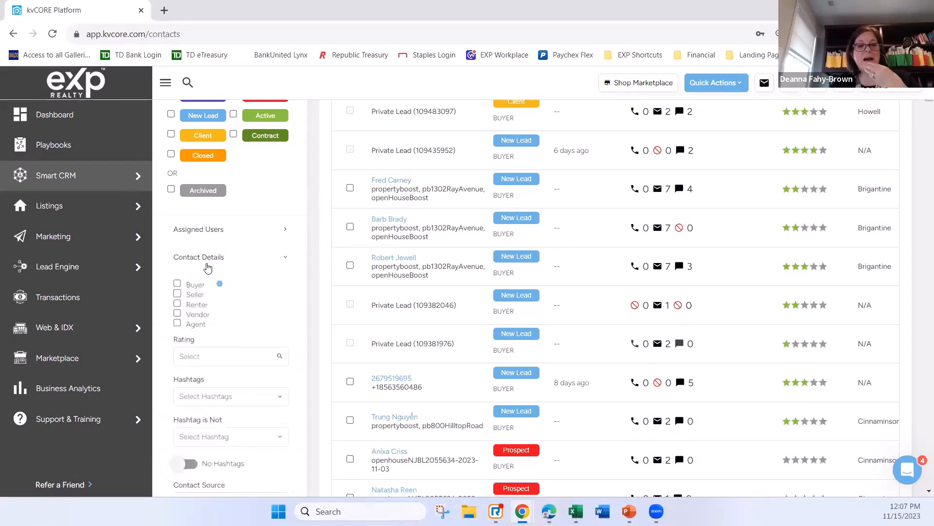
left_click(177, 285)
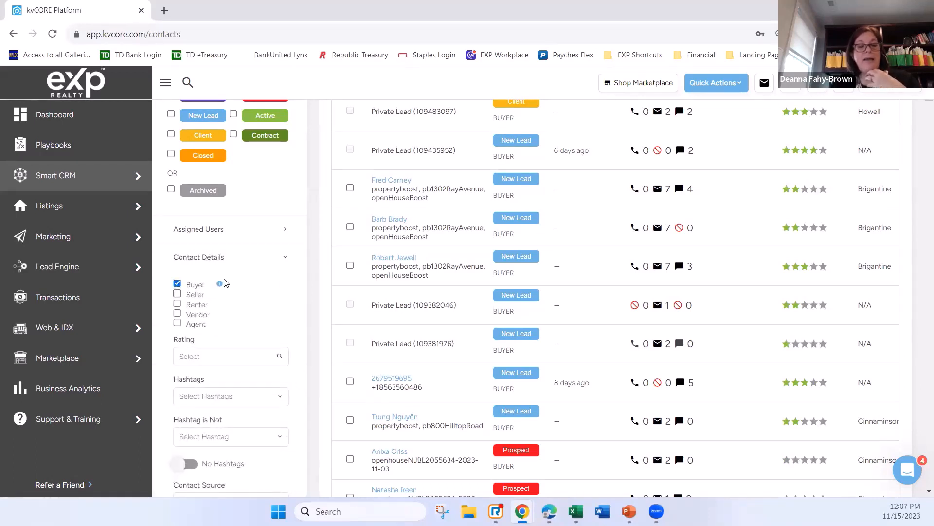
scroll(228, 283, "down", 8)
scroll(232, 292, "down", 7)
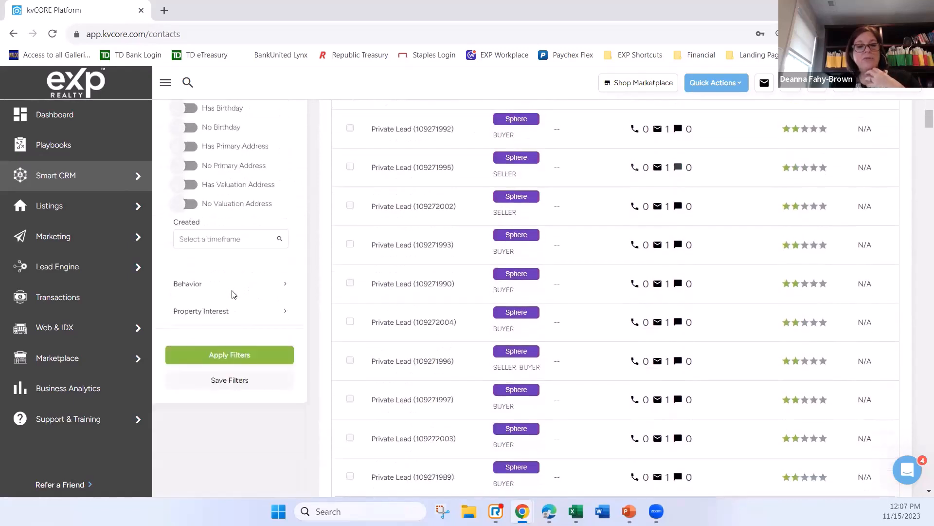
left_click(225, 206)
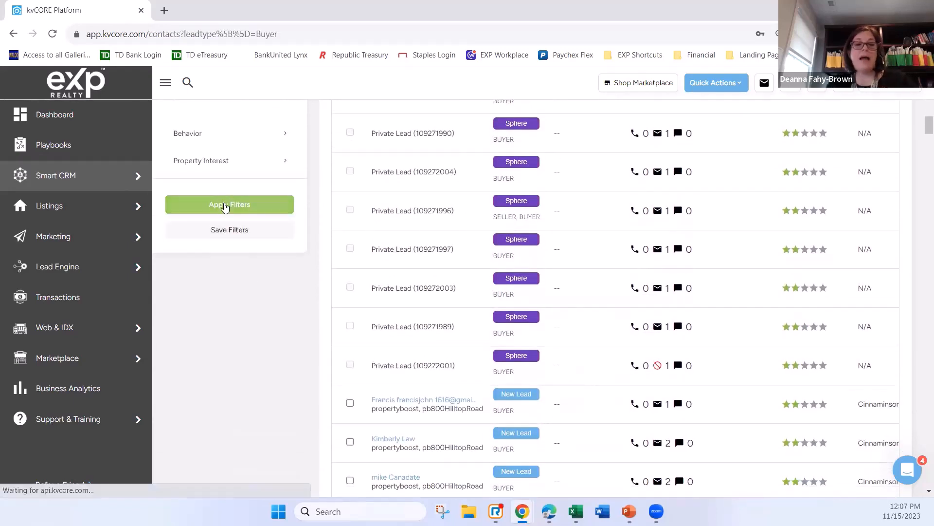
scroll(622, 292, "up", 14)
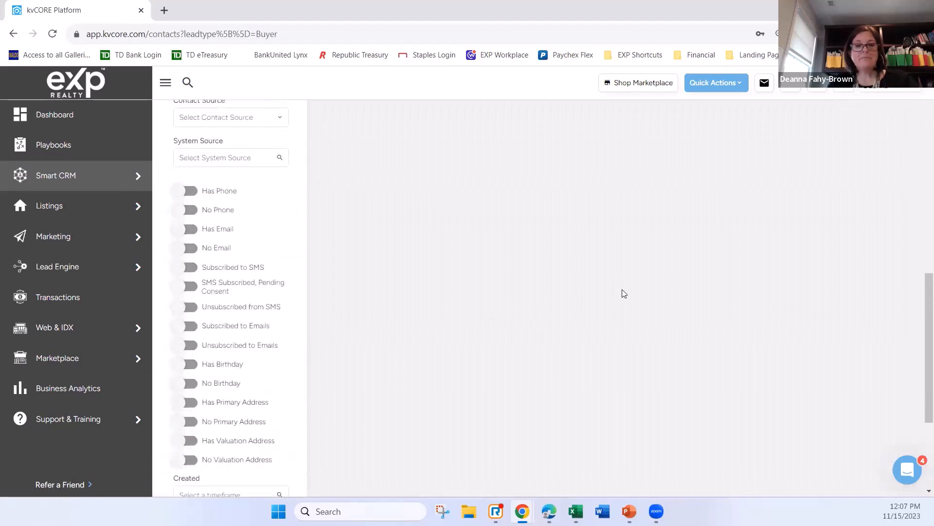
scroll(623, 294, "up", 3)
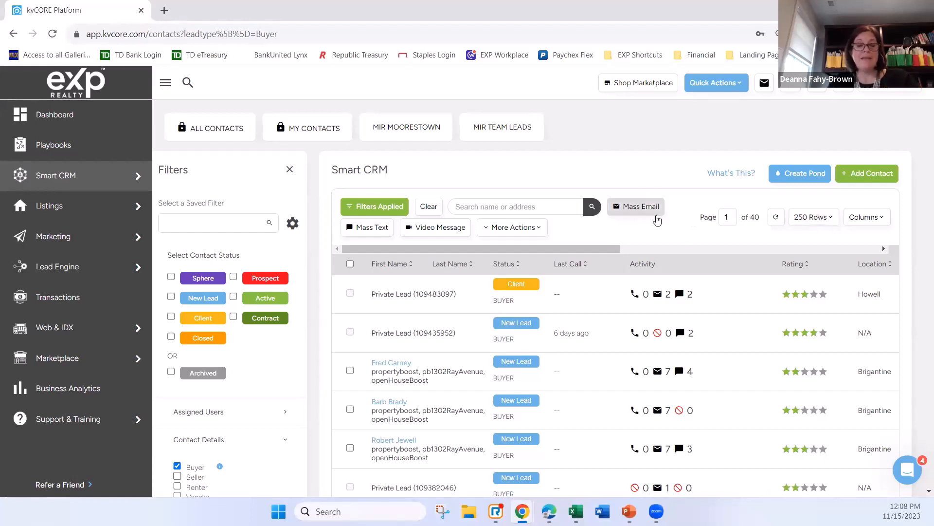
Select all selectable contacts listed on the page and start composing a mass email to them.
left_click(350, 264)
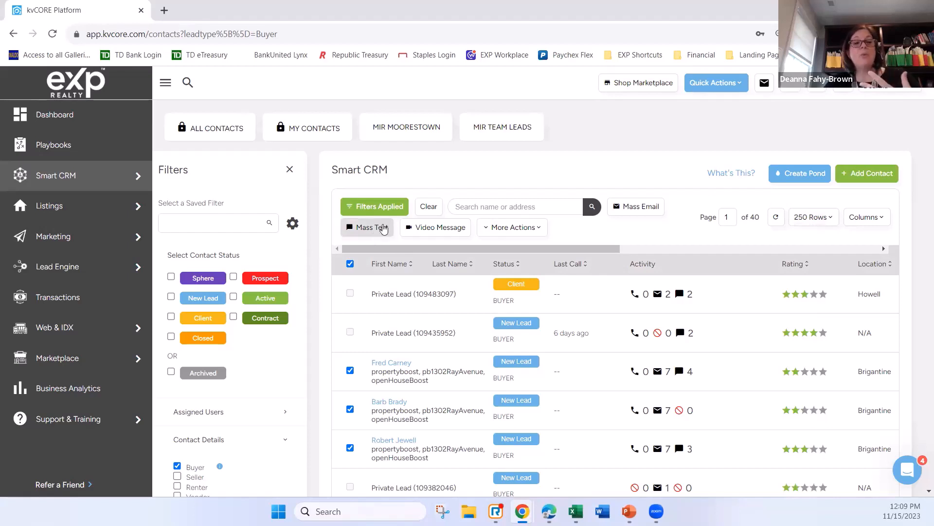
left_click(641, 209)
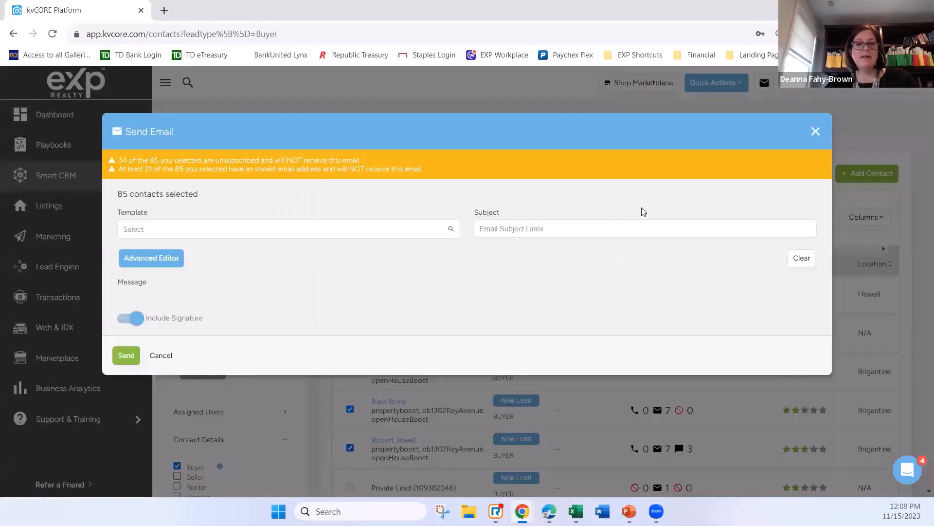
left_click(178, 259)
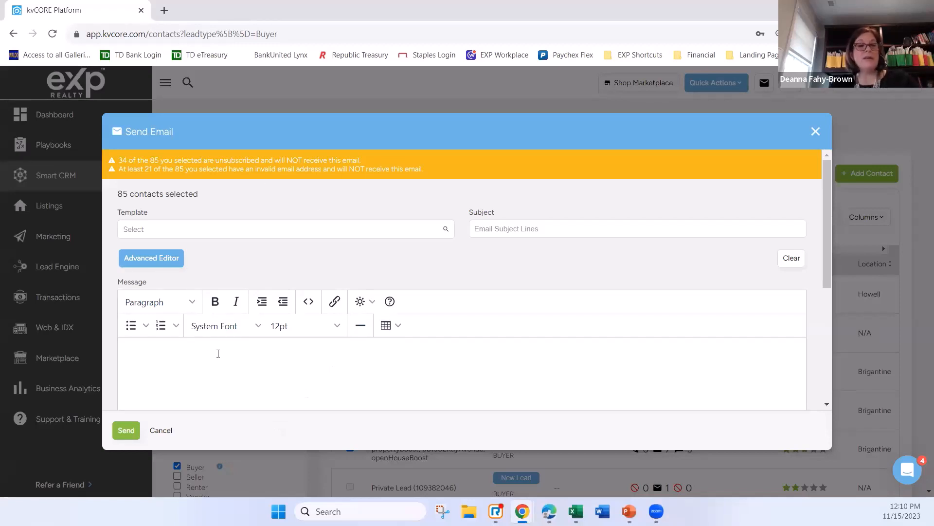
left_click(156, 353)
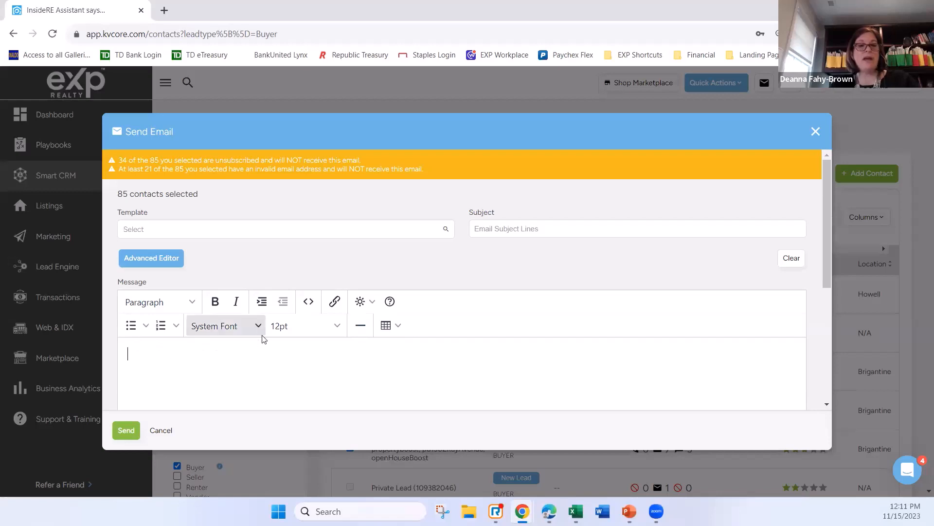
Review the mass email's message area and signature option, and discard the email without sending it.
scroll(248, 327, "down", 1)
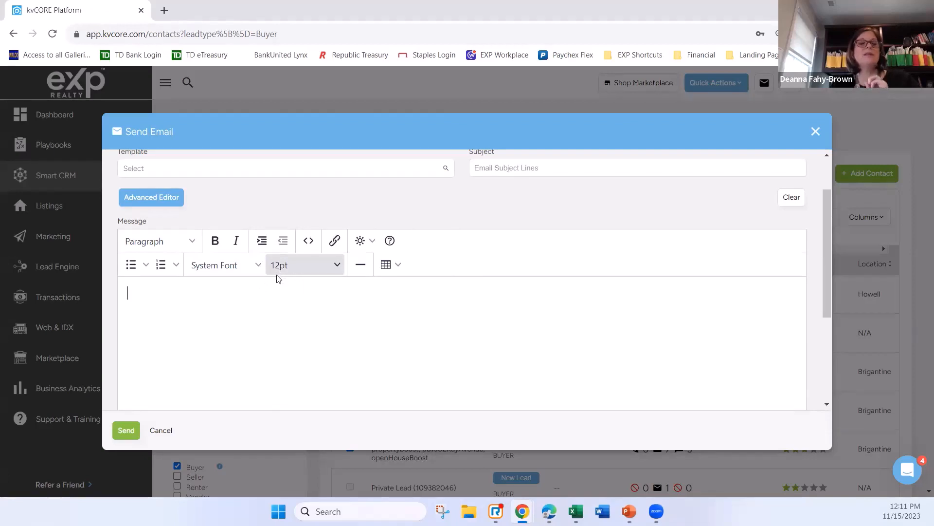
scroll(312, 296, "down", 3)
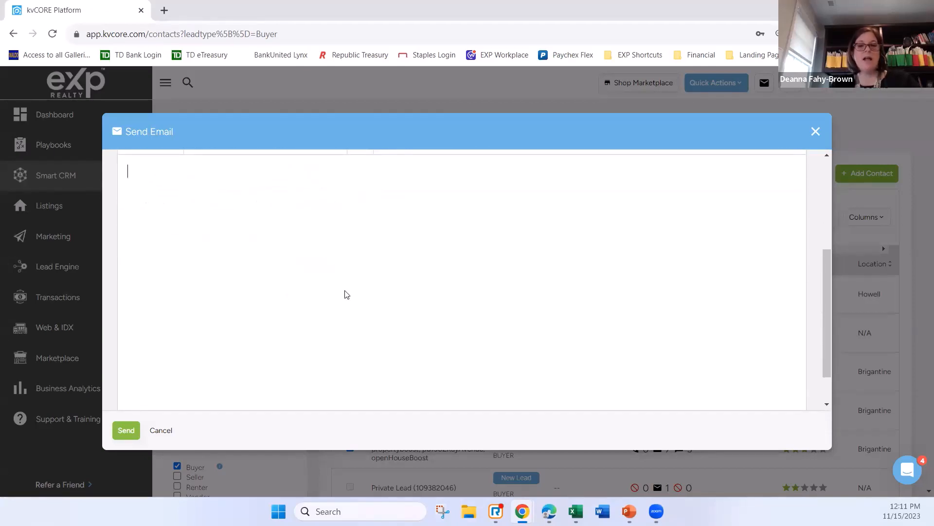
scroll(348, 294, "down", 1)
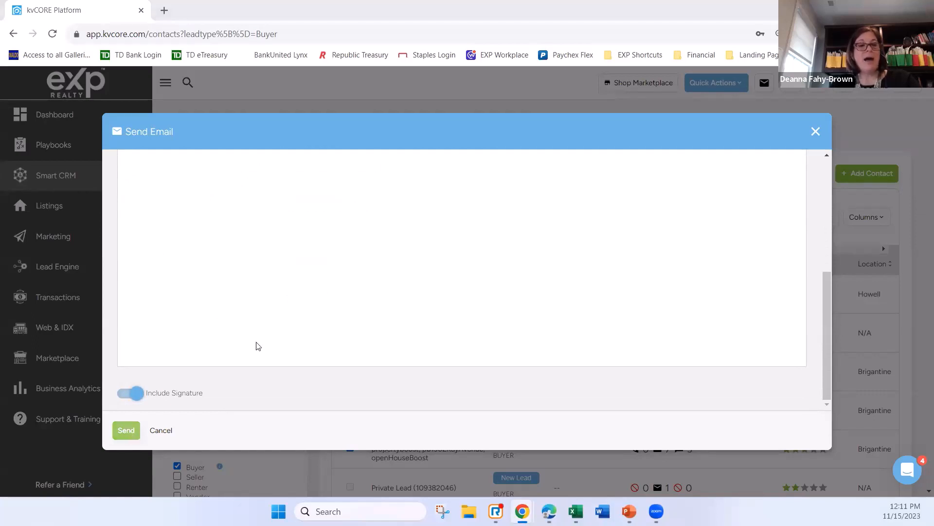
scroll(290, 317, "up", 5)
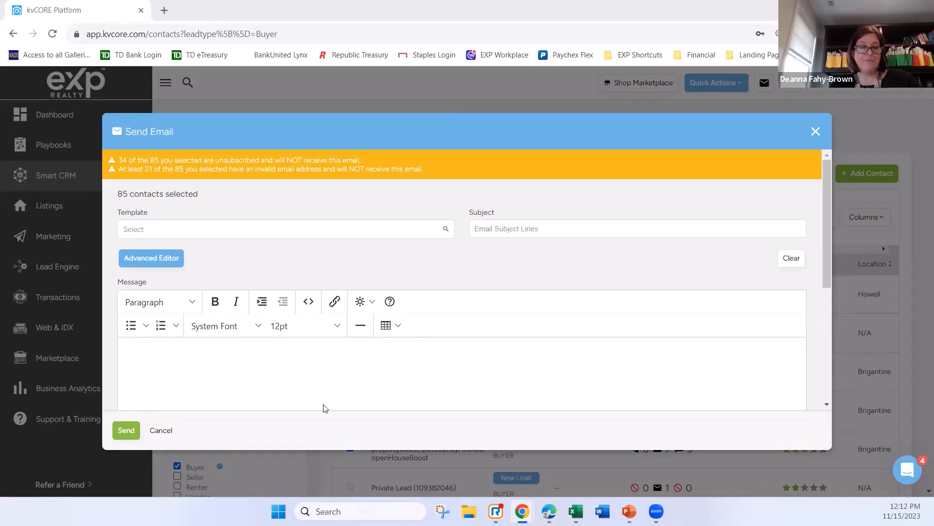
left_click(163, 433)
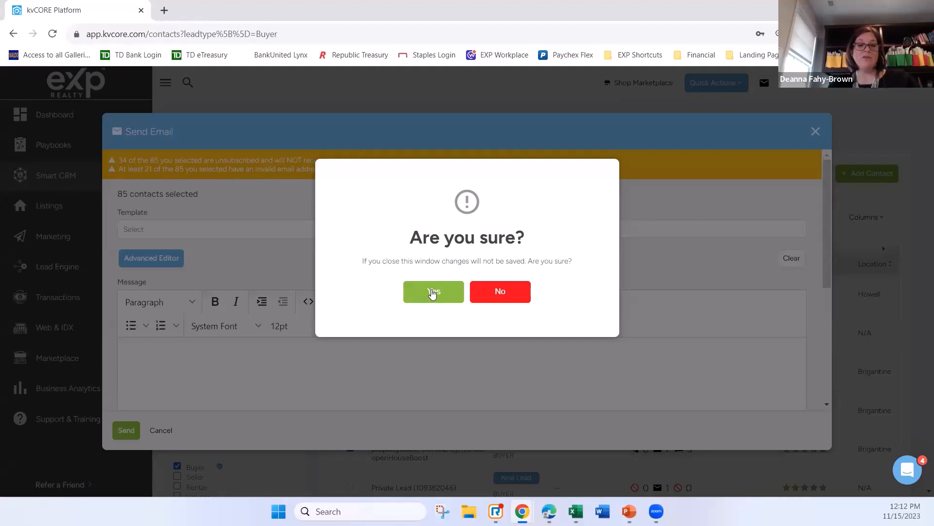
left_click(433, 292)
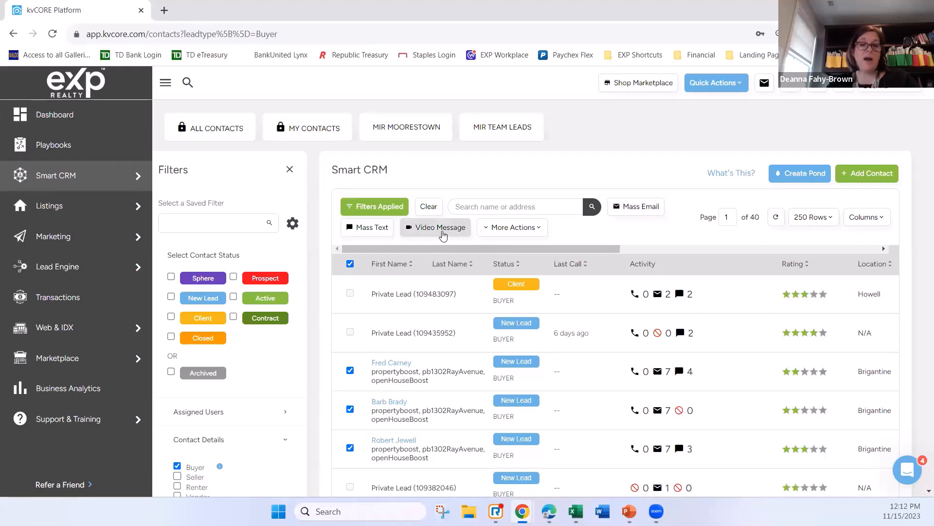
View the additional bulk actions offered for the selected contacts.
left_click(349, 263)
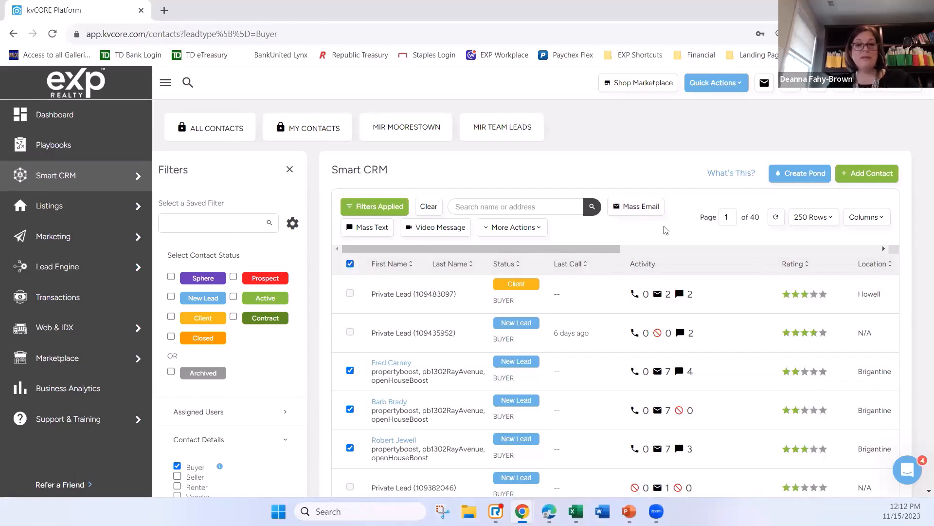
left_click(524, 235)
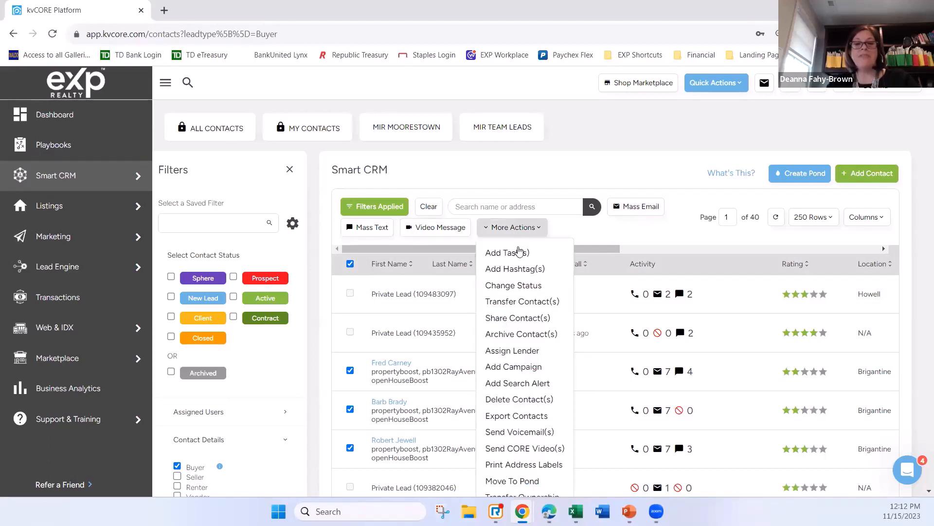
left_click(652, 164)
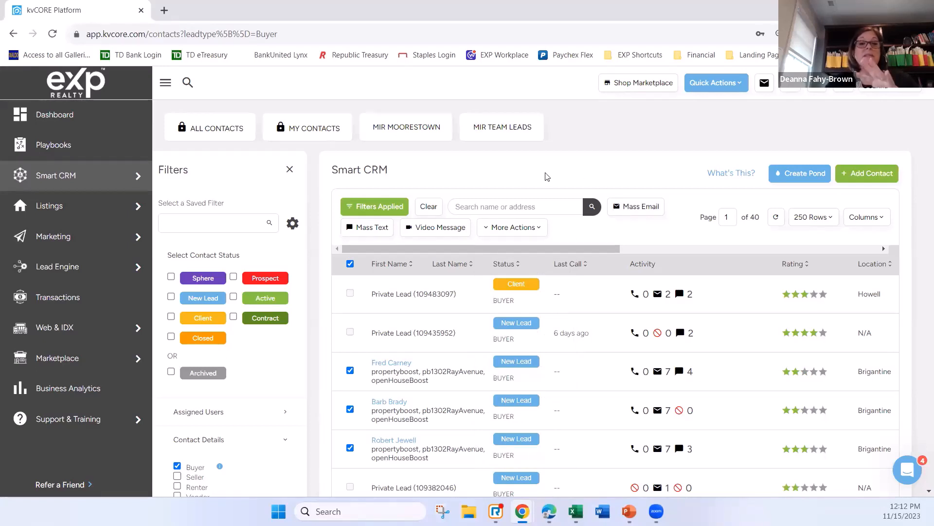
Hide the filter options and search the contacts by the contact's first name.
left_click(289, 171)
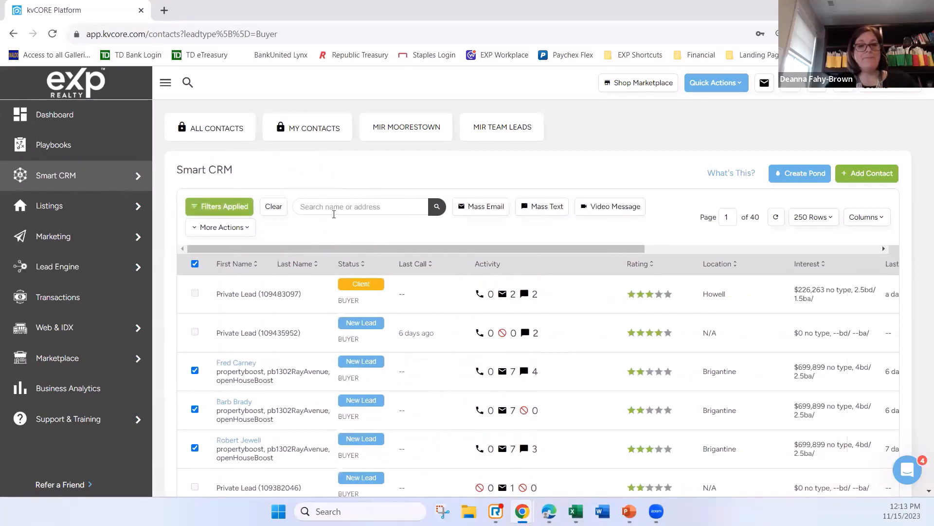
left_click(334, 210)
type("deann")
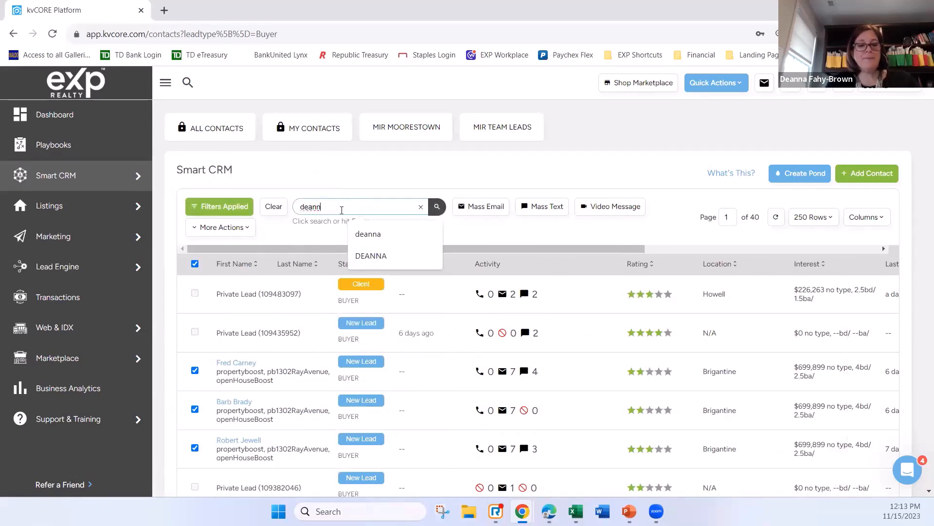
type("a")
key("Return")
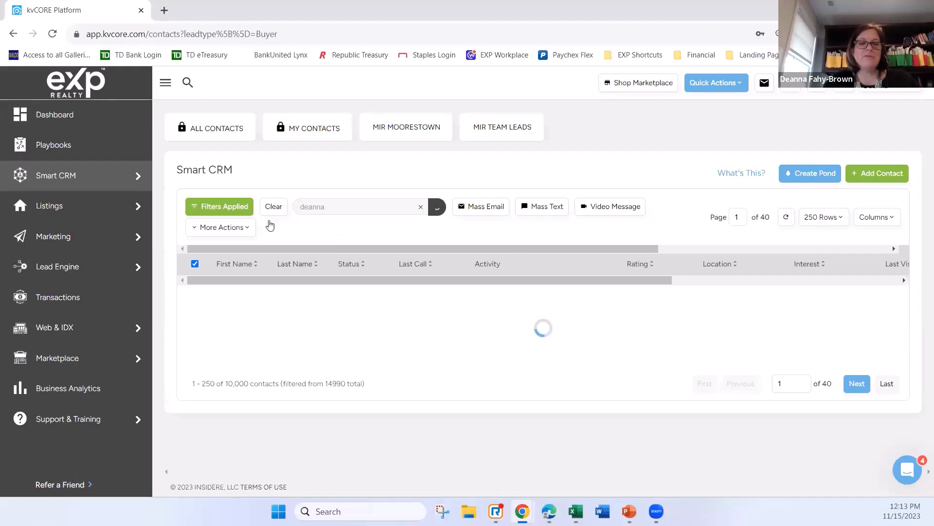
Clear the applied filters and open the record of the agent contact tagged connectionteam, attraction and LeadersEdgeNetwork.
left_click(216, 207)
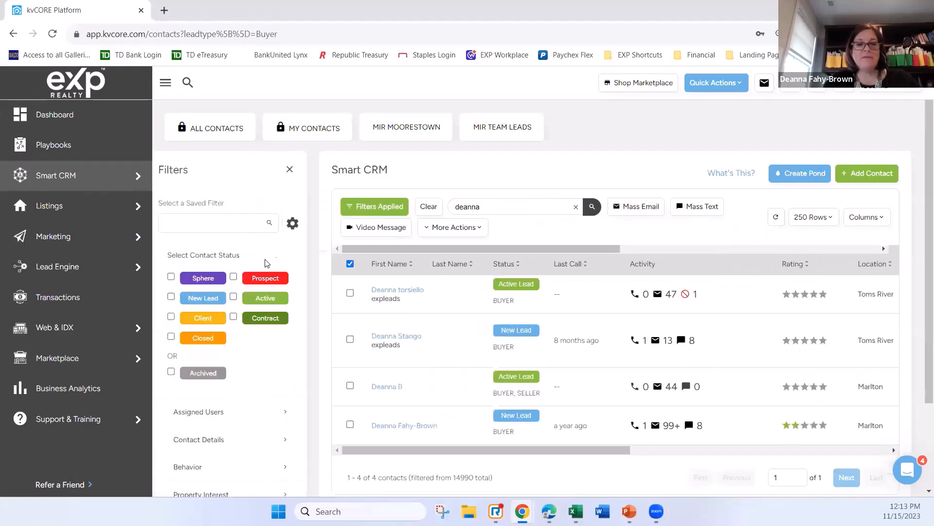
left_click(428, 206)
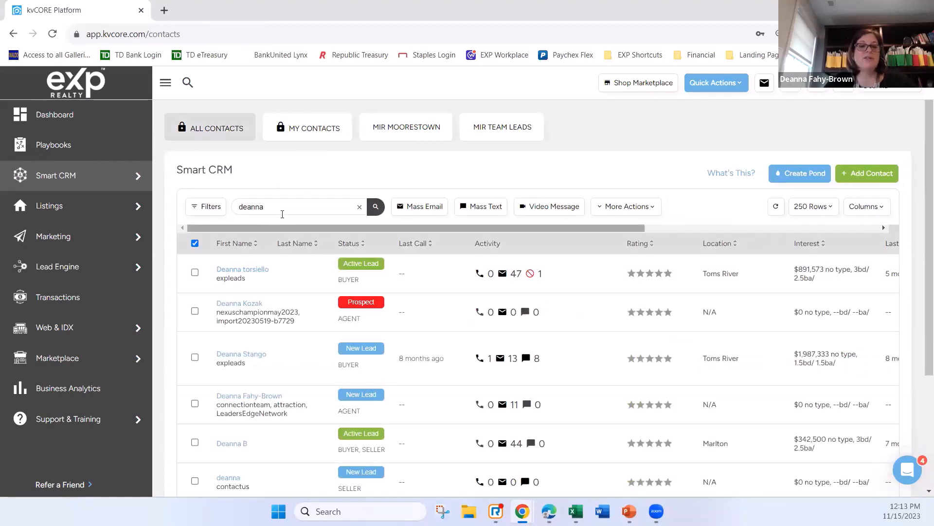
scroll(281, 312, "down", 1)
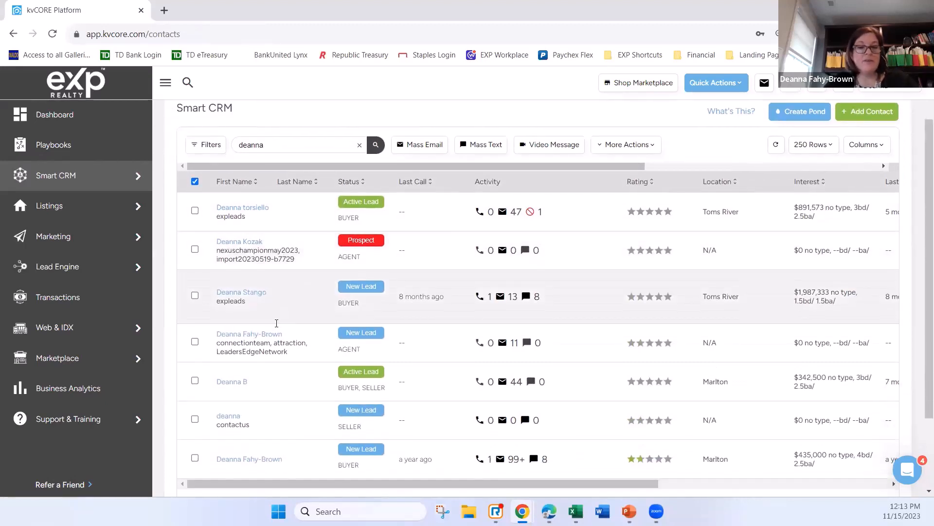
scroll(279, 328, "down", 1)
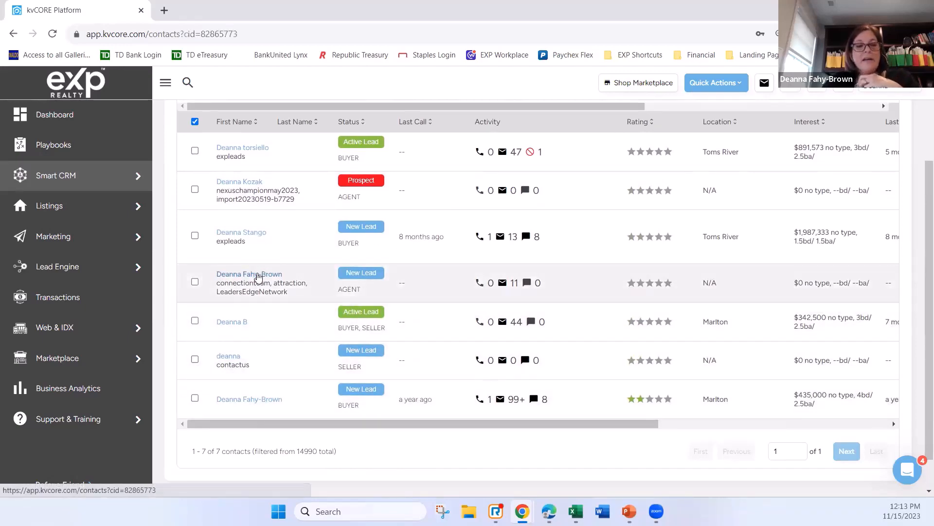
left_click(258, 275)
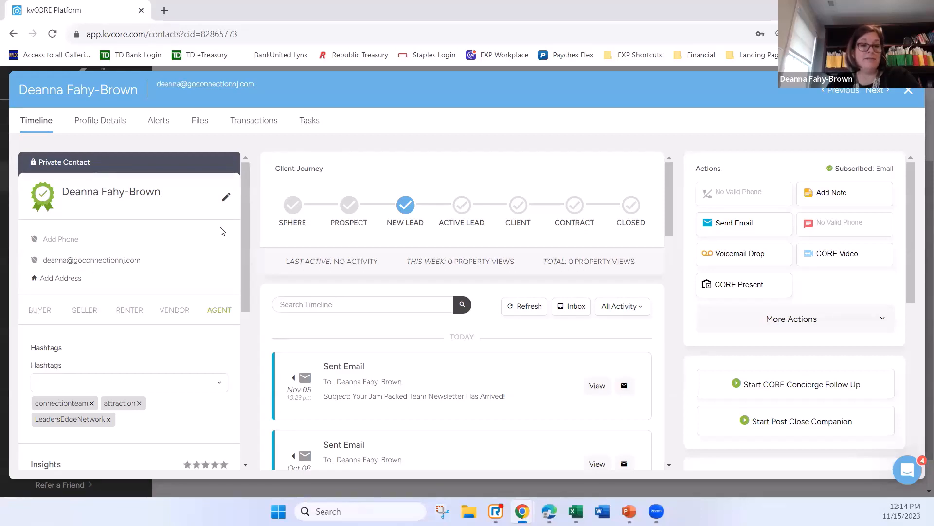
Open the contact's first and last name for editing and cancel the edit.
left_click(227, 199)
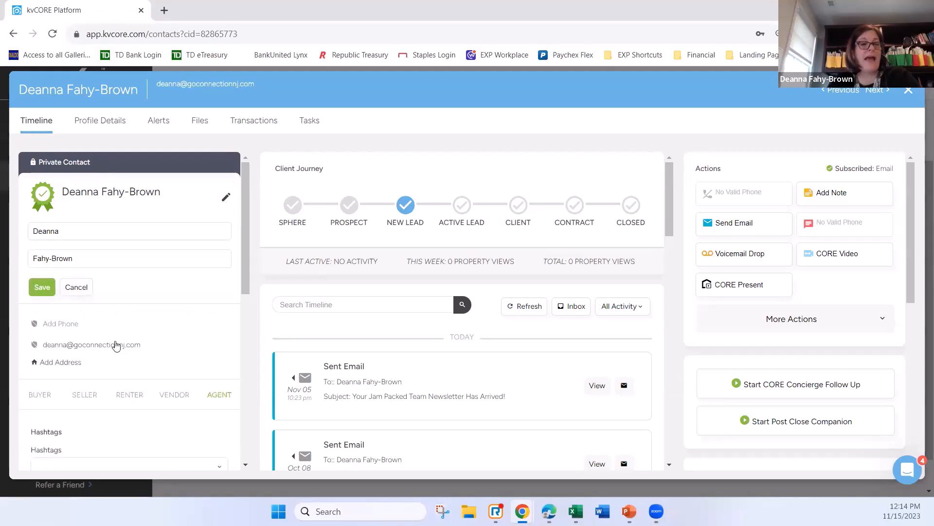
left_click(80, 289)
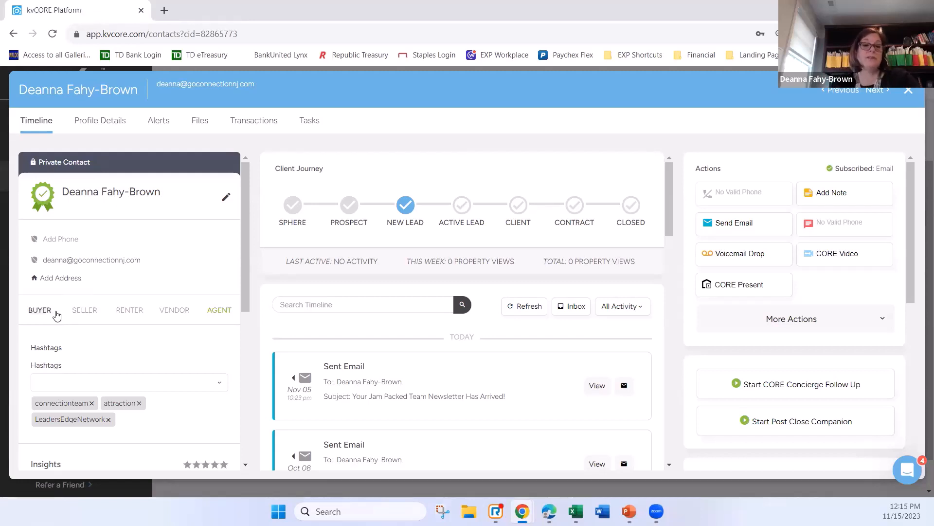
Mark the contact as Seller, Buyer, Renter and Vendor in addition to Agent.
left_click(90, 313)
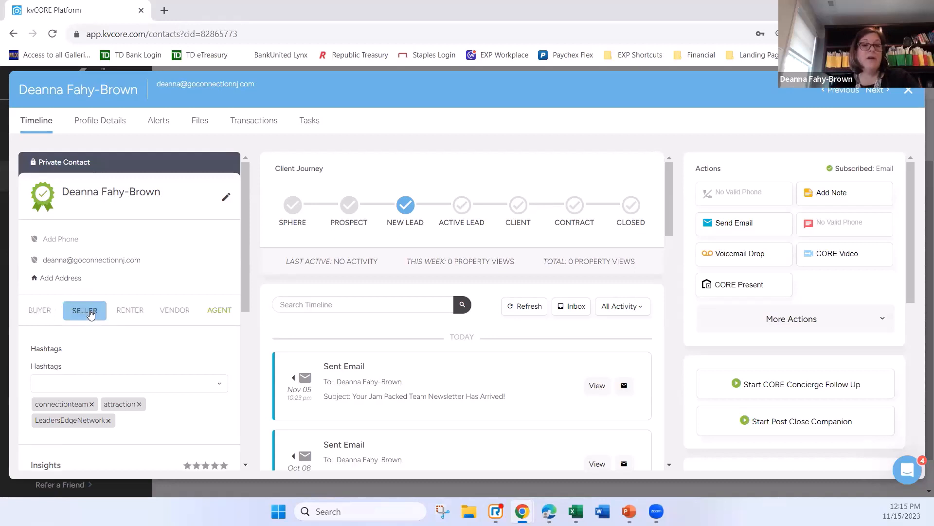
left_click(41, 316)
left_click(127, 317)
left_click(167, 314)
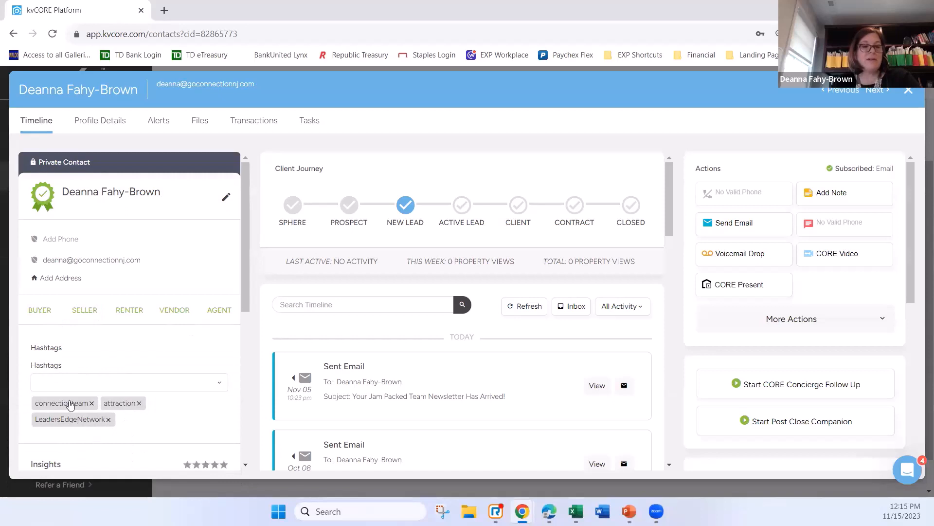
Remove the Buyer, Seller, Renter and Vendor types from the contact, keeping only Agent.
left_click(44, 314)
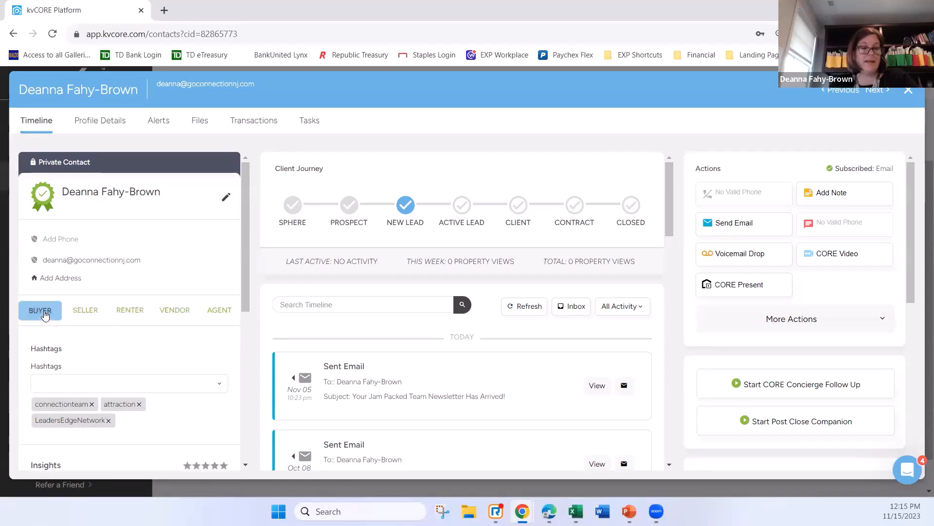
left_click(81, 312)
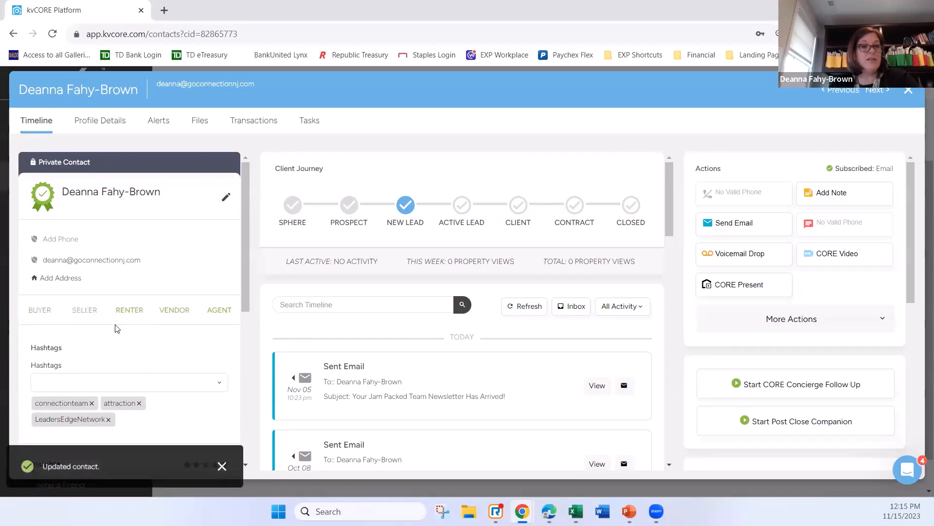
left_click(124, 313)
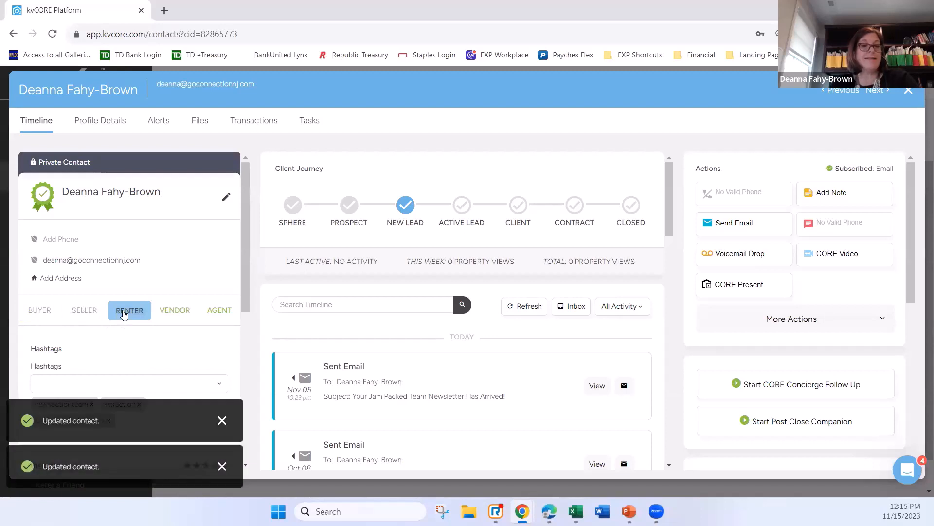
left_click(124, 314)
left_click(174, 310)
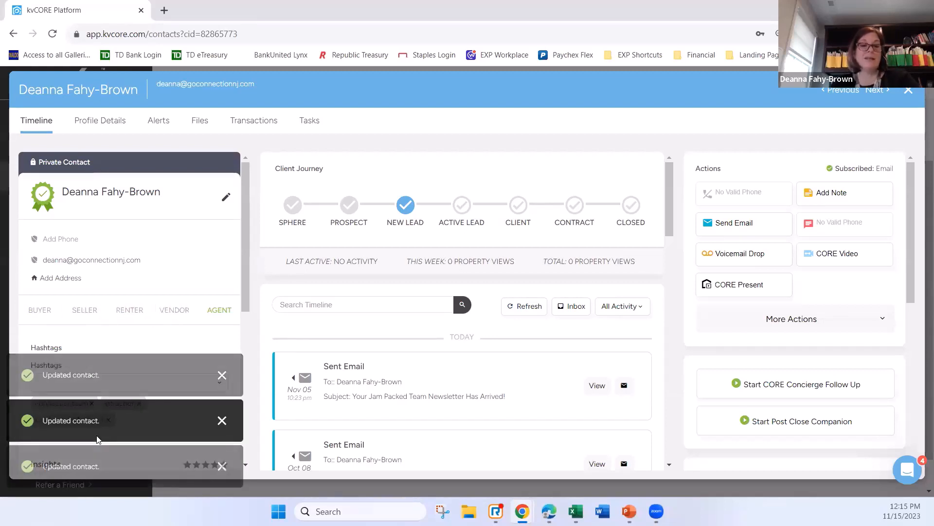
Switch to the PowerPoint presentation and show slide 6, "Client Relationship Management – Building your Database".
scroll(139, 378, "down", 2)
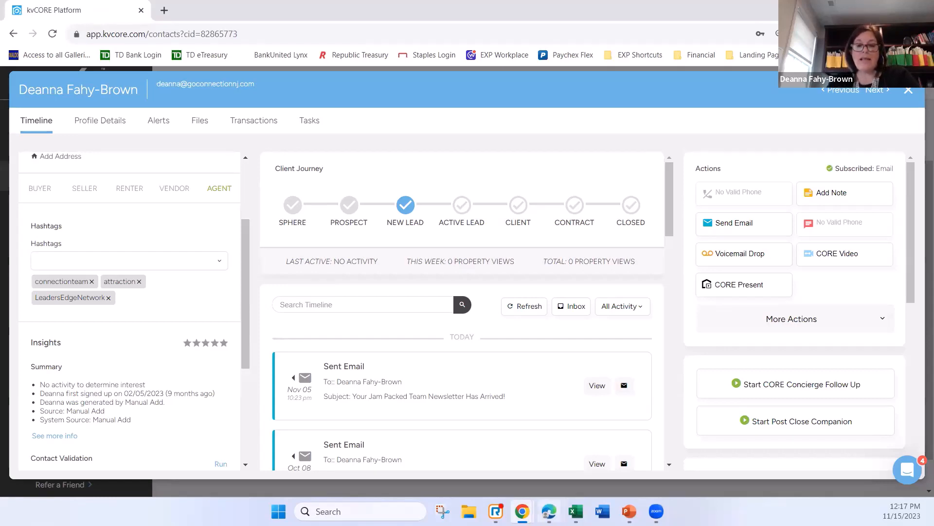
left_click(630, 511)
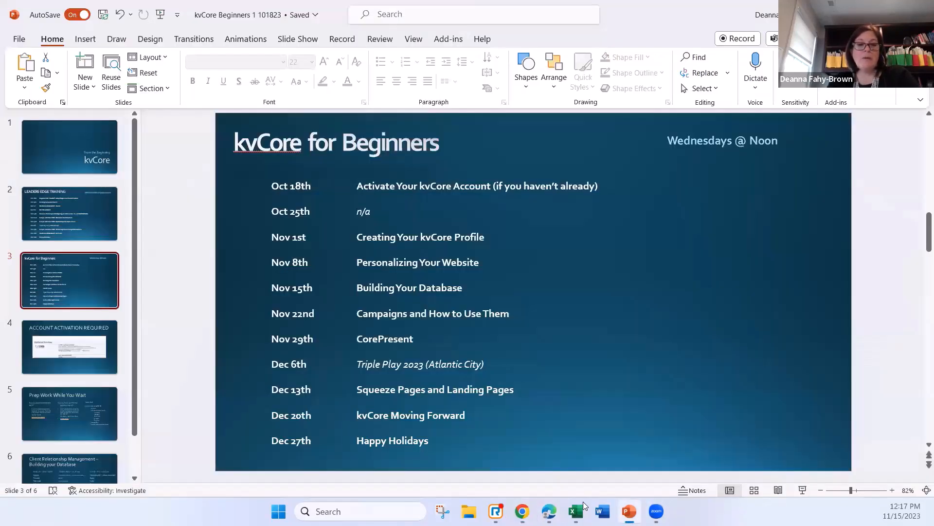
scroll(61, 421, "down", 1)
left_click(62, 424)
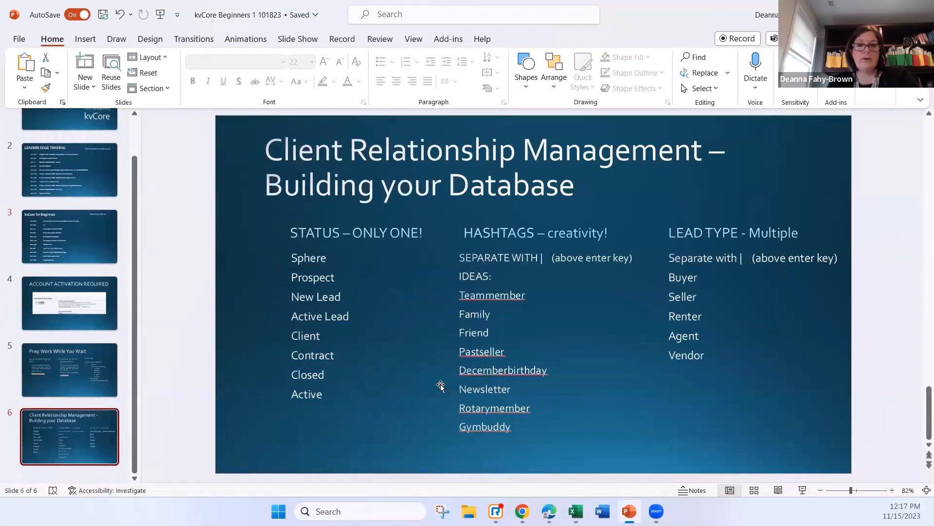
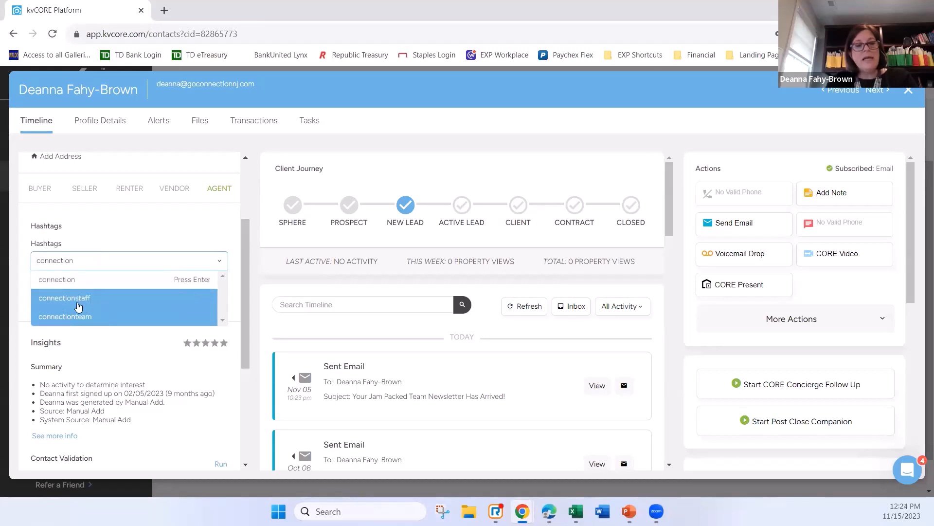
Add the connectionstaff hashtag to the contact in kvCORE and remove it again.
left_click(78, 305)
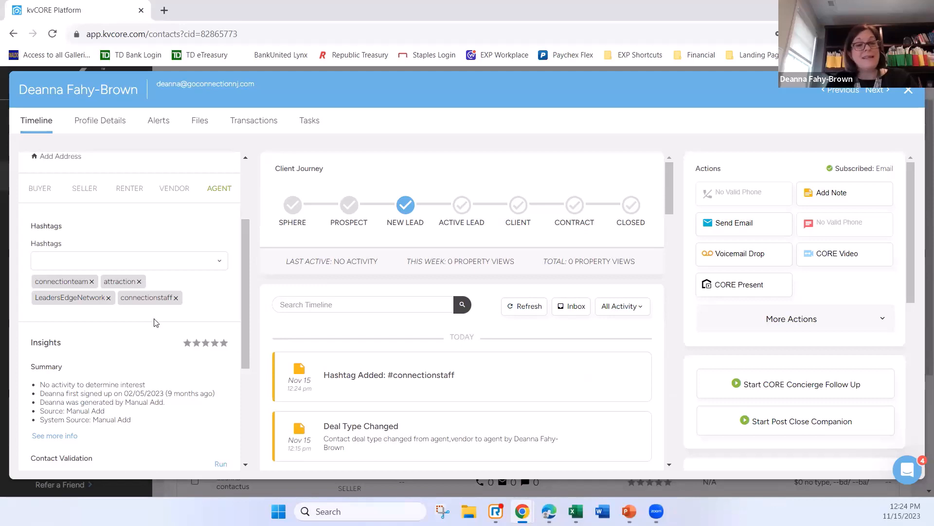
left_click(176, 298)
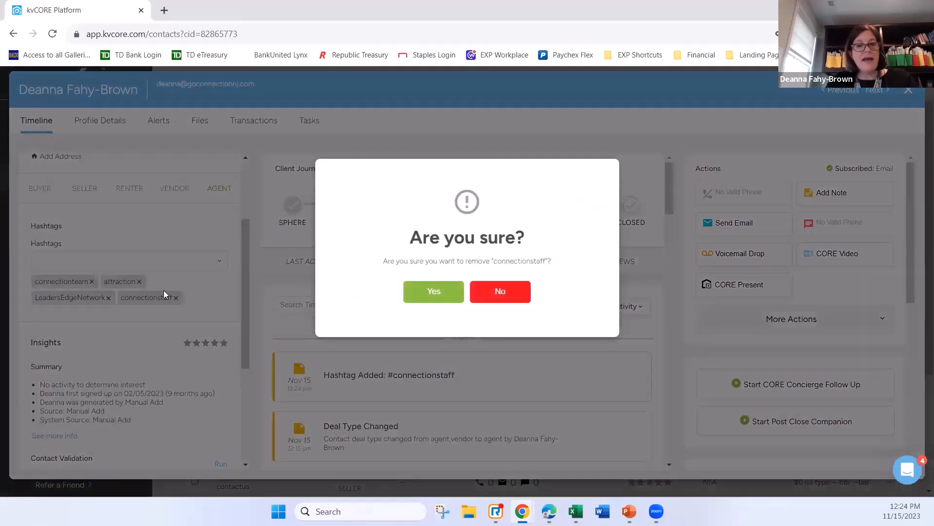
left_click(444, 296)
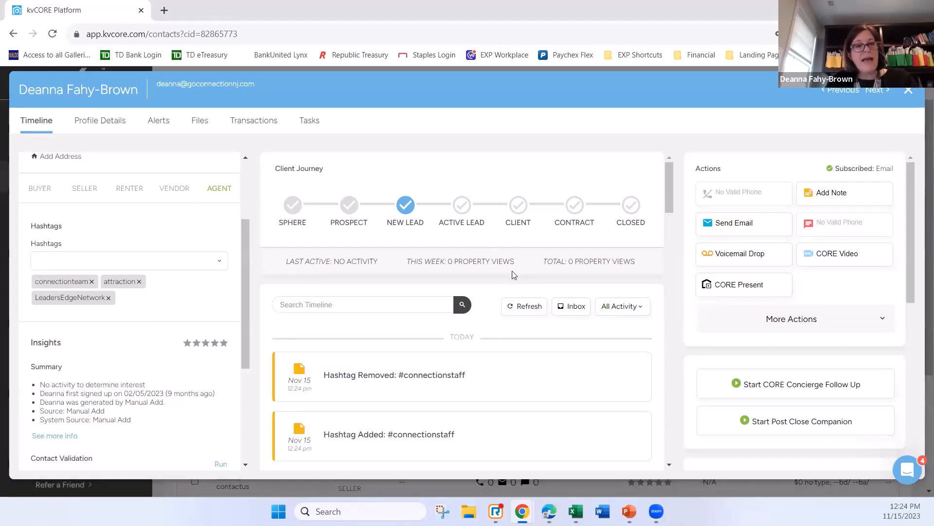
Review the contact's activity timeline from the newest entries back to the oldest one.
scroll(476, 312, "down", 3)
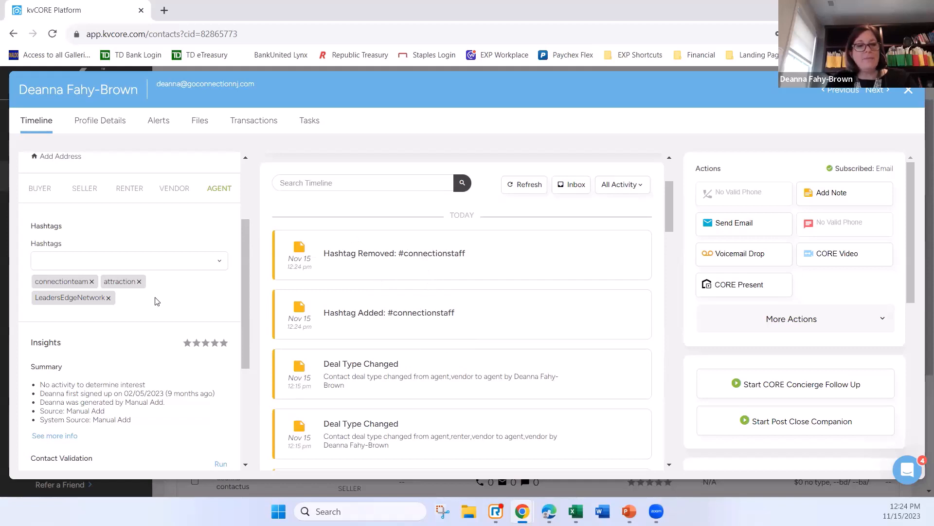
scroll(154, 301, "down", 1)
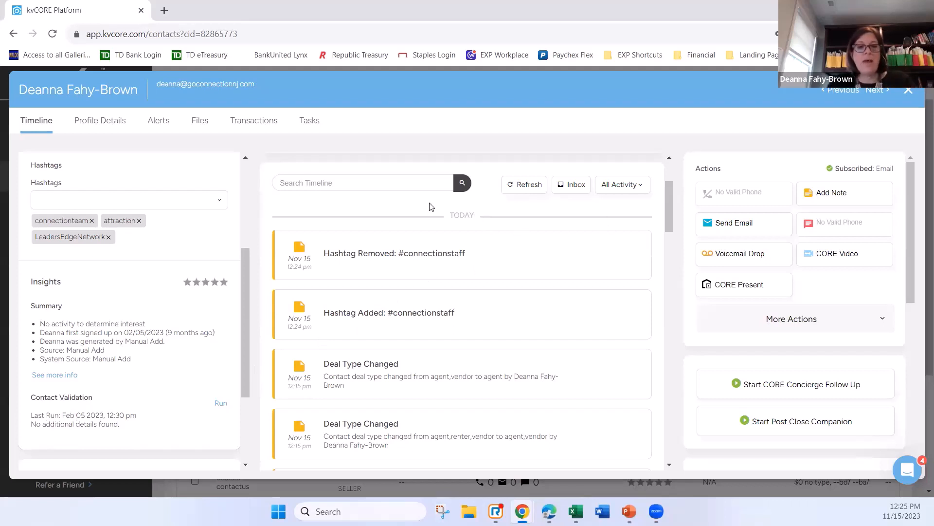
scroll(441, 219, "down", 6)
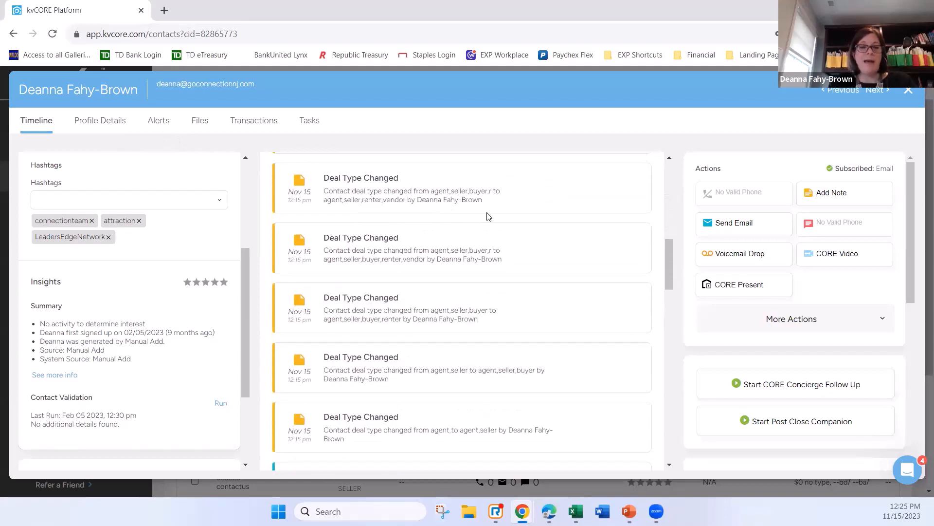
scroll(487, 213, "down", 4)
scroll(487, 213, "down", 10)
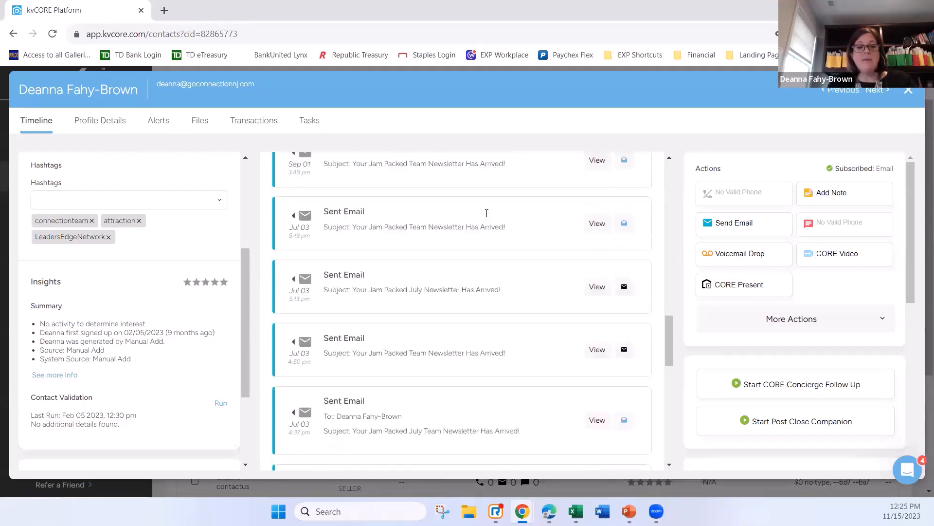
scroll(486, 214, "down", 5)
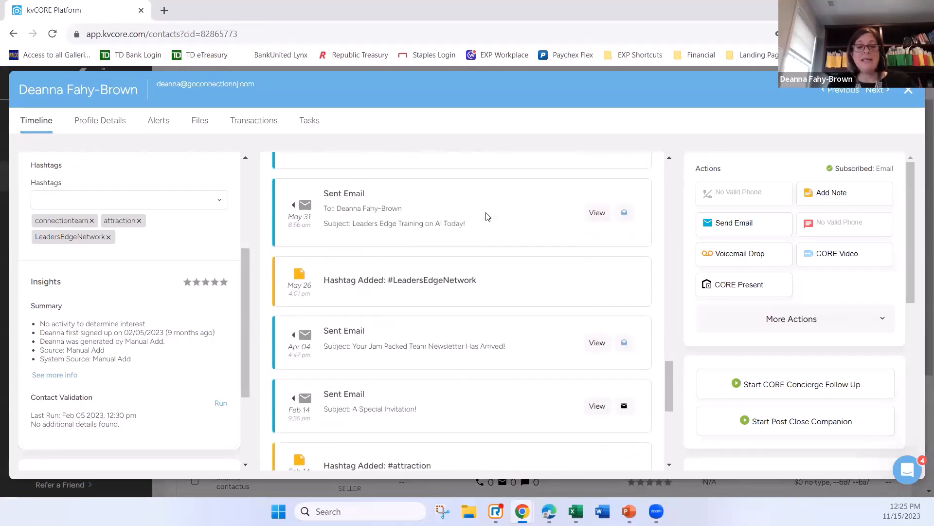
scroll(477, 271, "down", 2)
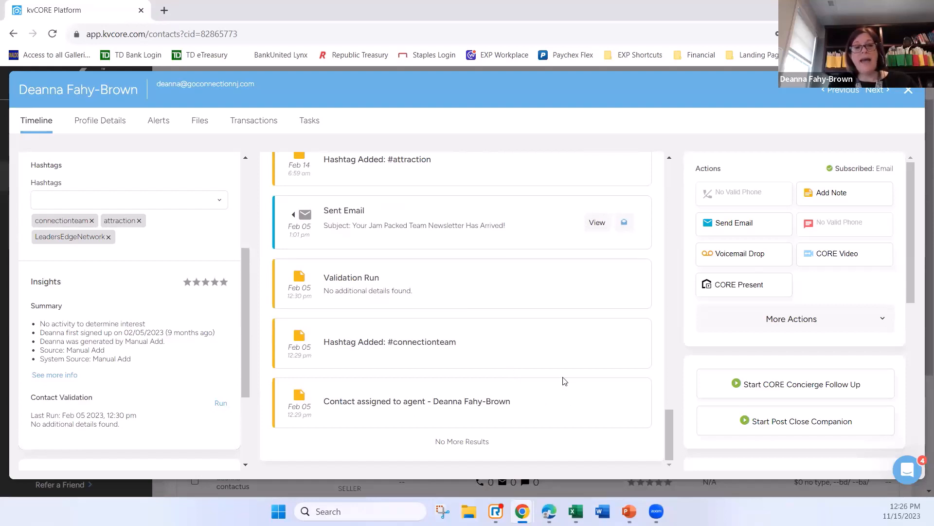
Examine the hashtag and sent email entries in the timeline, and check the October 8 newsletter's opened status.
scroll(560, 377, "up", 1)
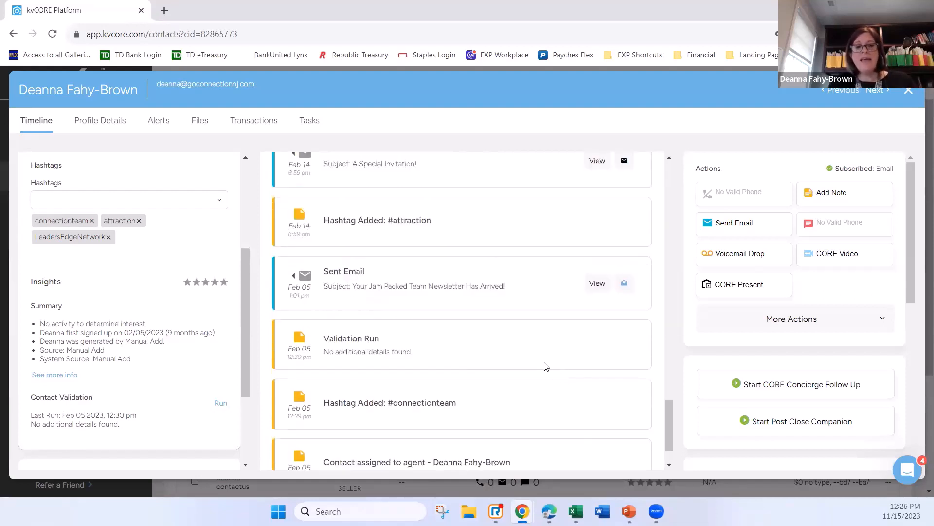
scroll(444, 338, "up", 1)
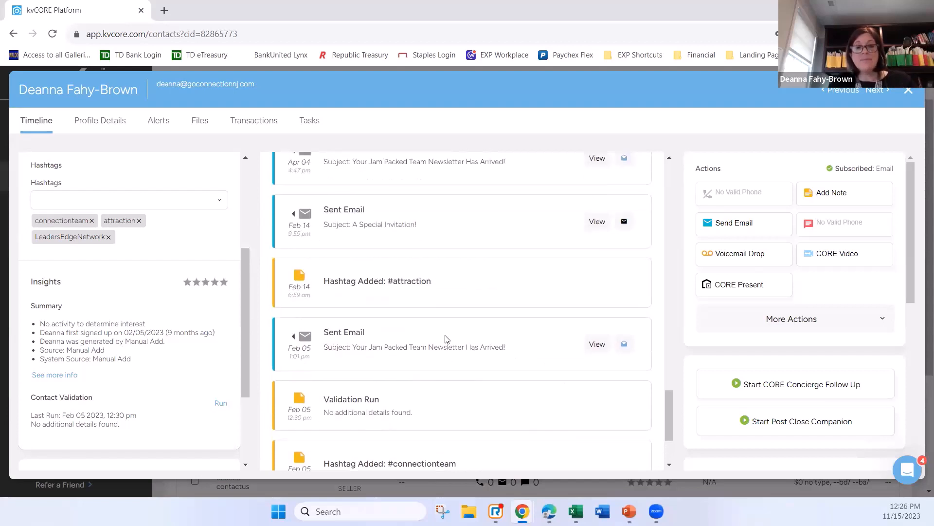
scroll(444, 338, "up", 1)
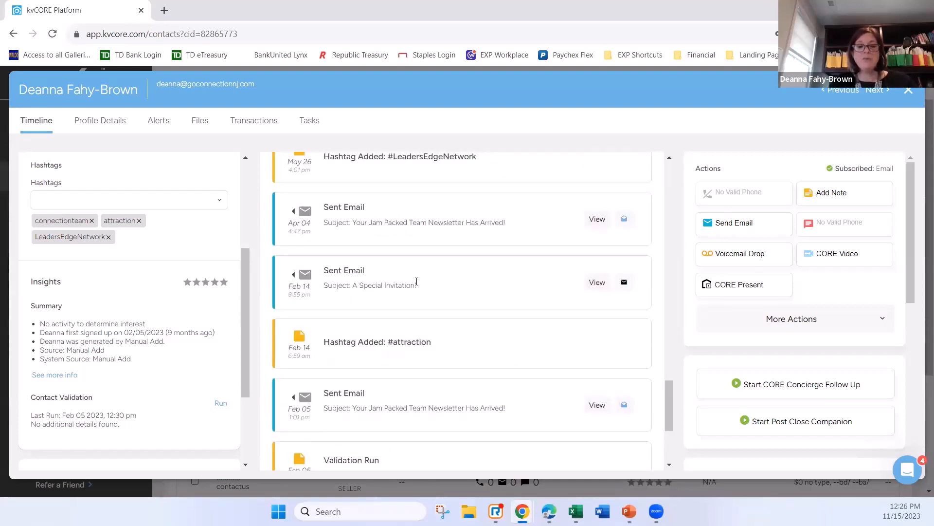
scroll(472, 295, "up", 2)
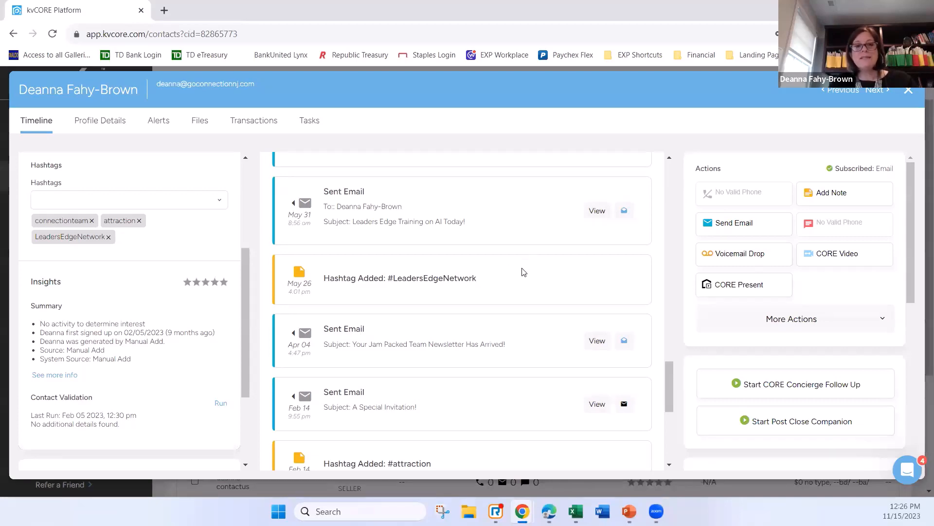
scroll(523, 273, "up", 5)
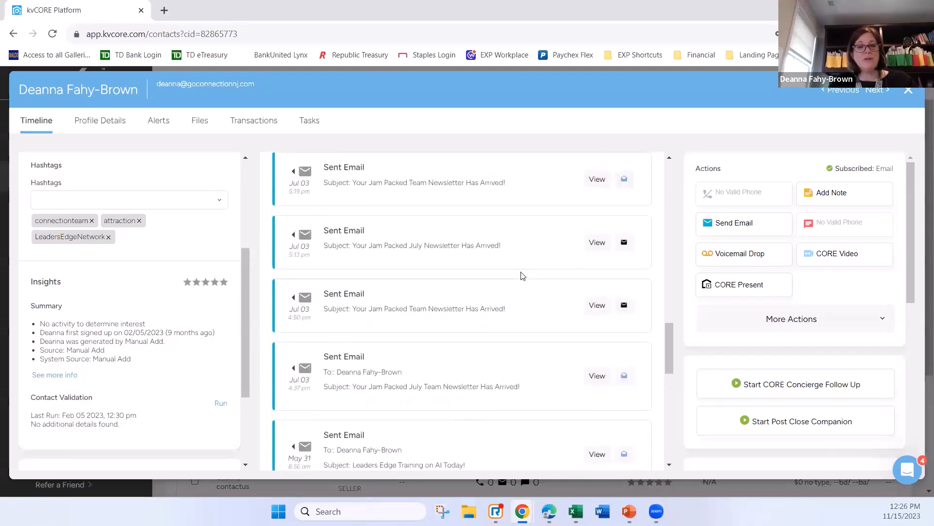
scroll(523, 275, "up", 5)
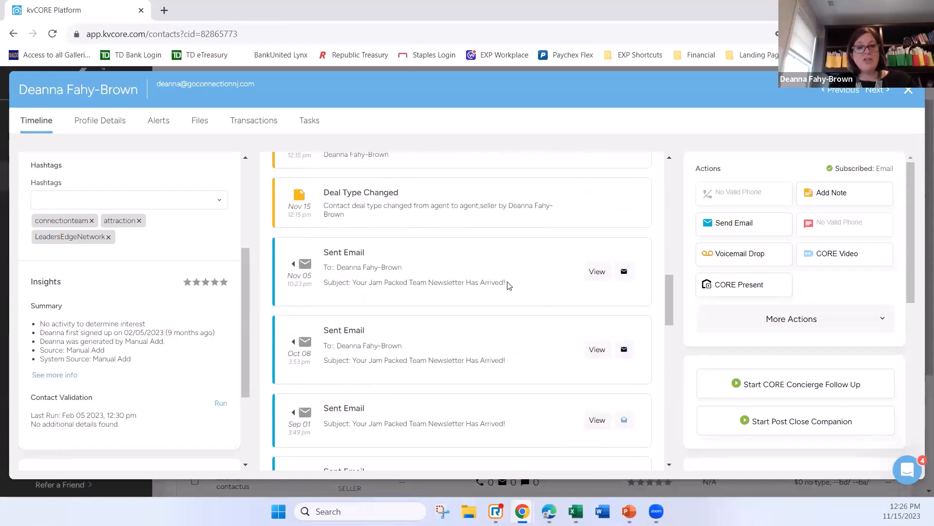
scroll(508, 286, "down", 3)
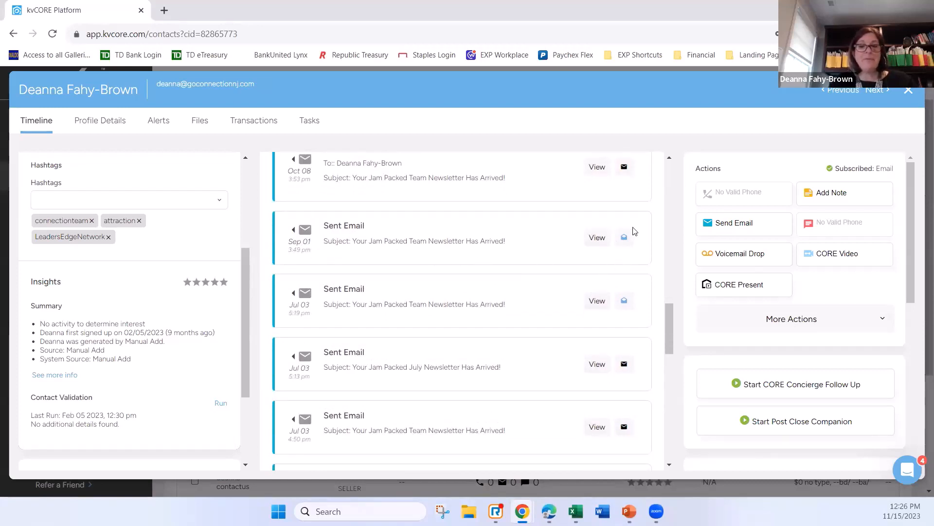
mouse_move(632, 249)
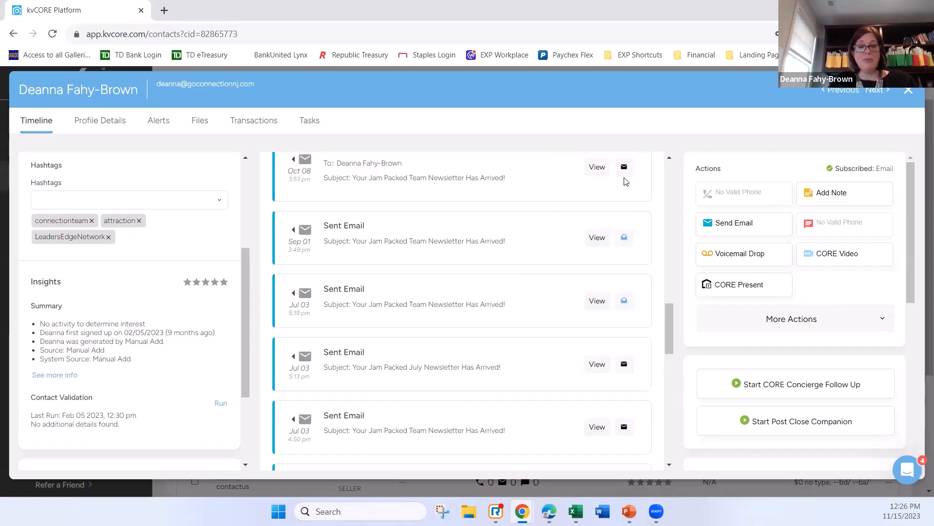
mouse_move(625, 178)
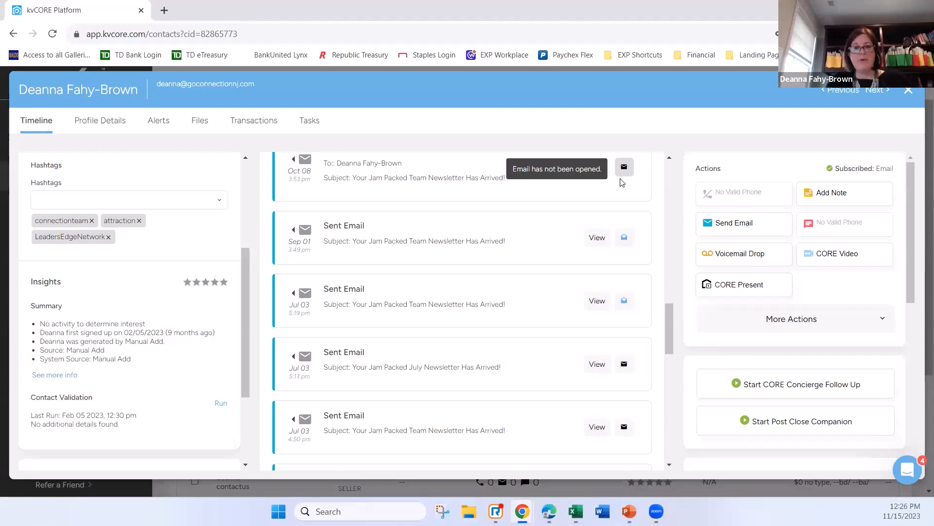
Review the remaining sent emails and deal type changes, and return to the start of the timeline and contact details.
scroll(547, 279, "down", 4)
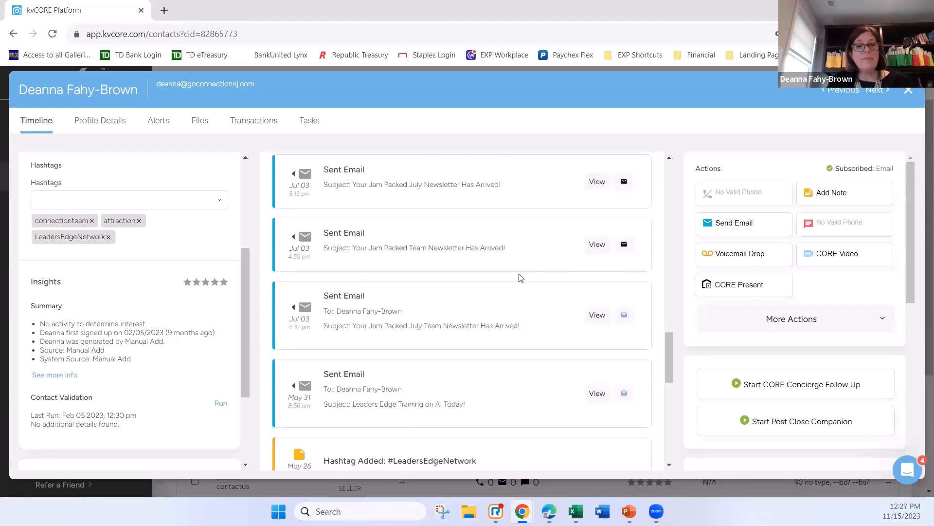
scroll(520, 280, "up", 5)
scroll(451, 272, "up", 6)
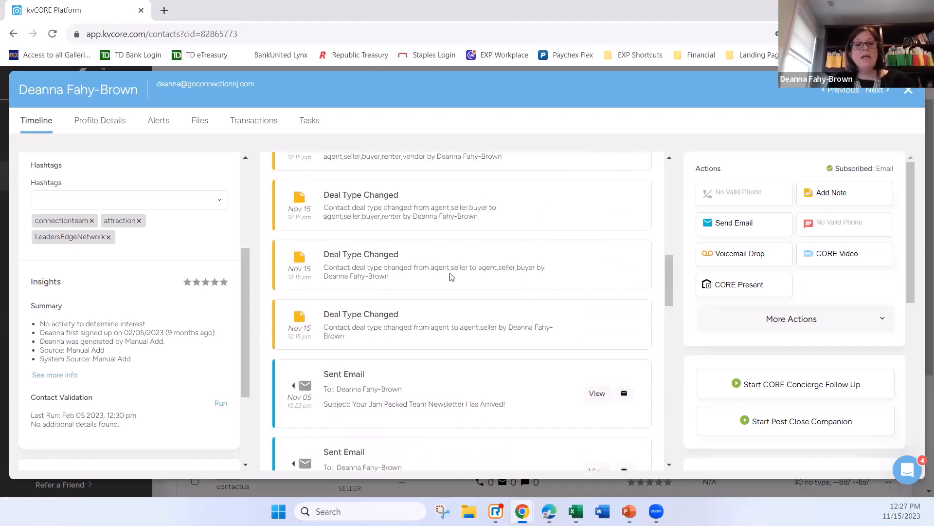
scroll(450, 272, "up", 8)
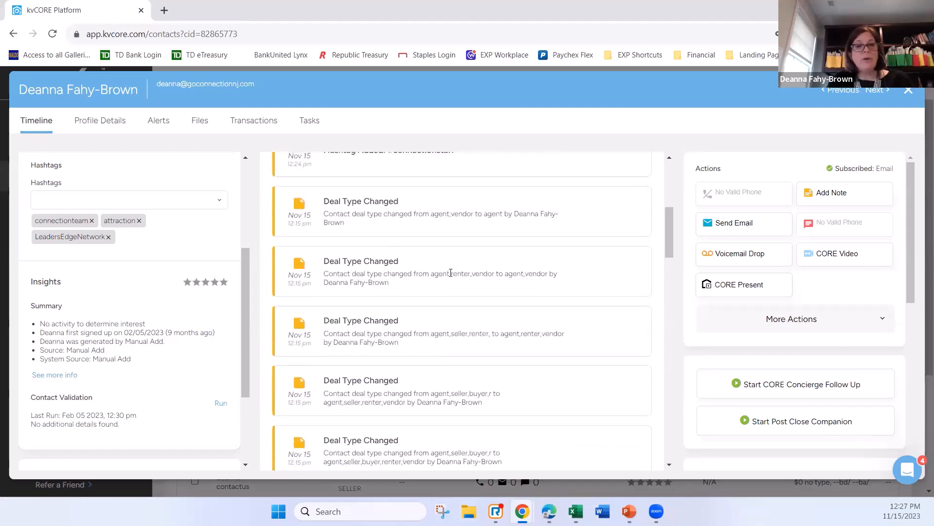
scroll(462, 275, "up", 1)
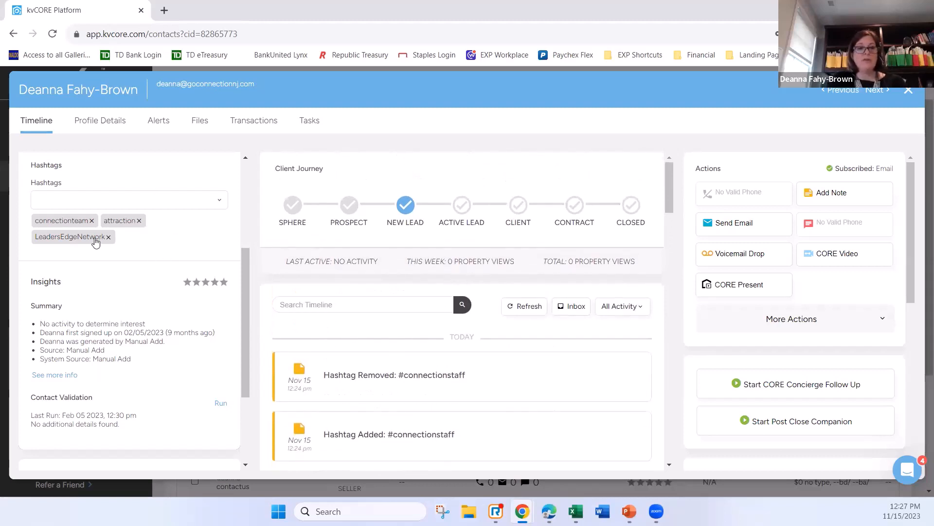
scroll(141, 229, "up", 4)
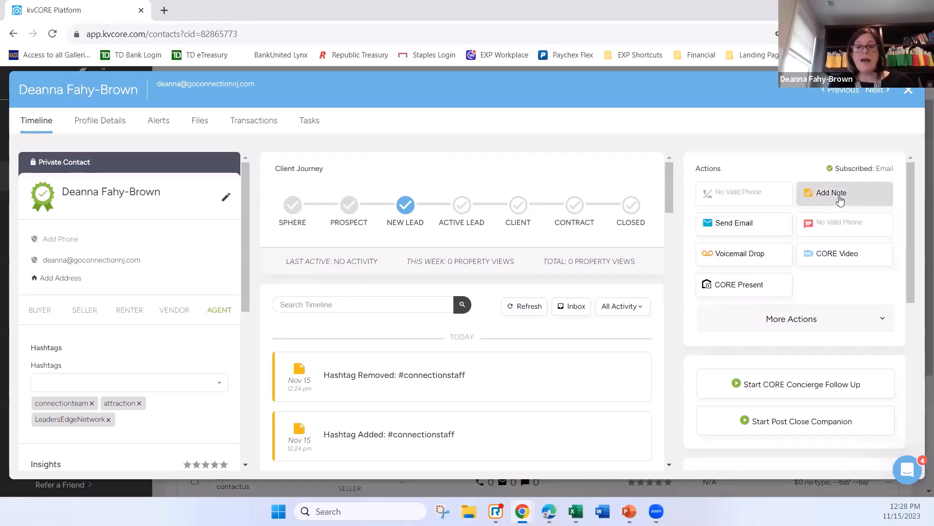
Review the contact's additional actions, from the Collaborate options down to the Communication options, and close the list.
scroll(475, 382, "down", 1)
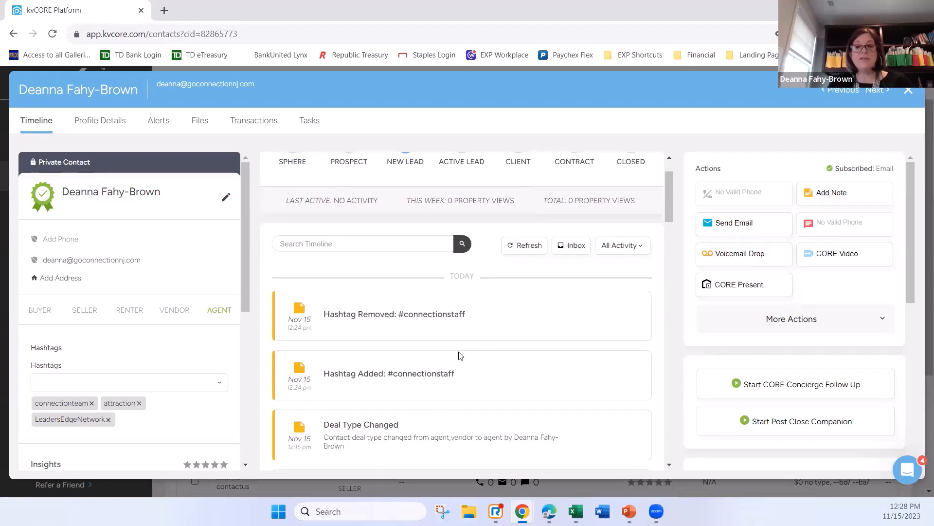
left_click(799, 321)
scroll(826, 317, "down", 2)
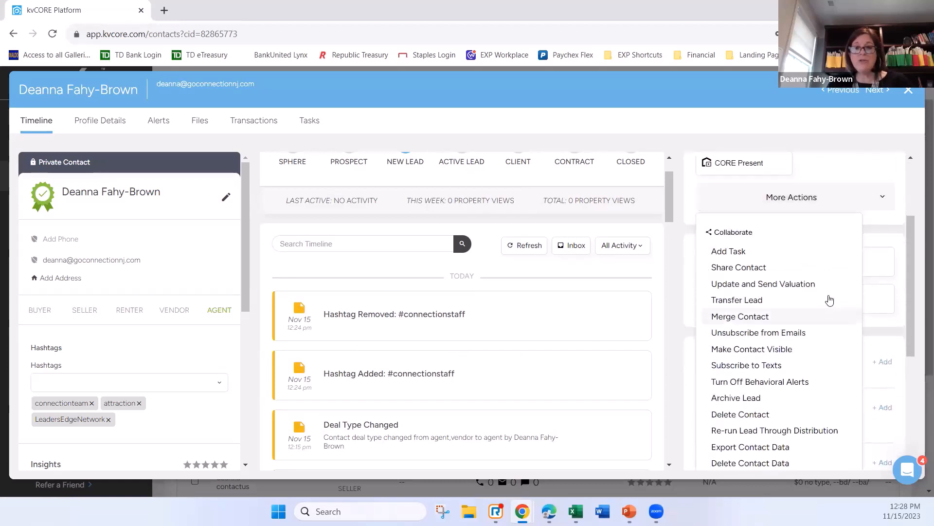
scroll(811, 270, "down", 2)
scroll(811, 270, "up", 1)
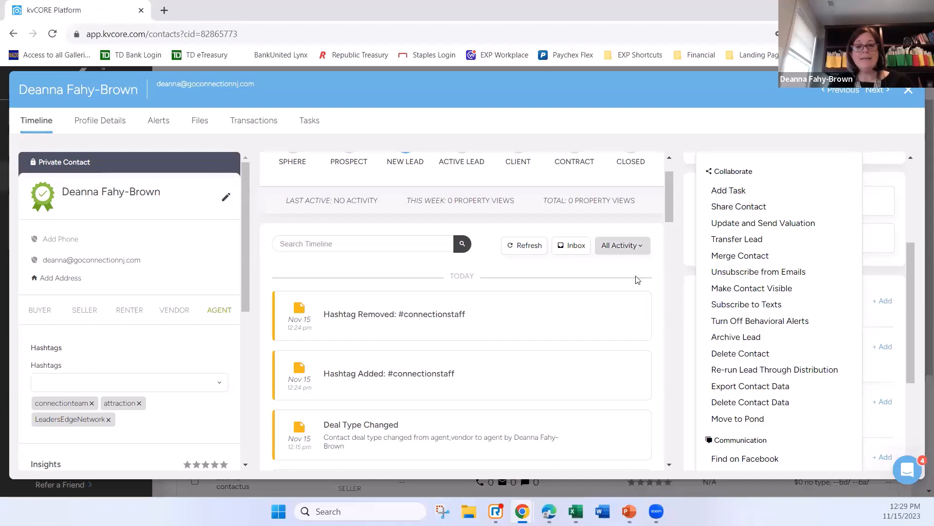
scroll(628, 292, "up", 2)
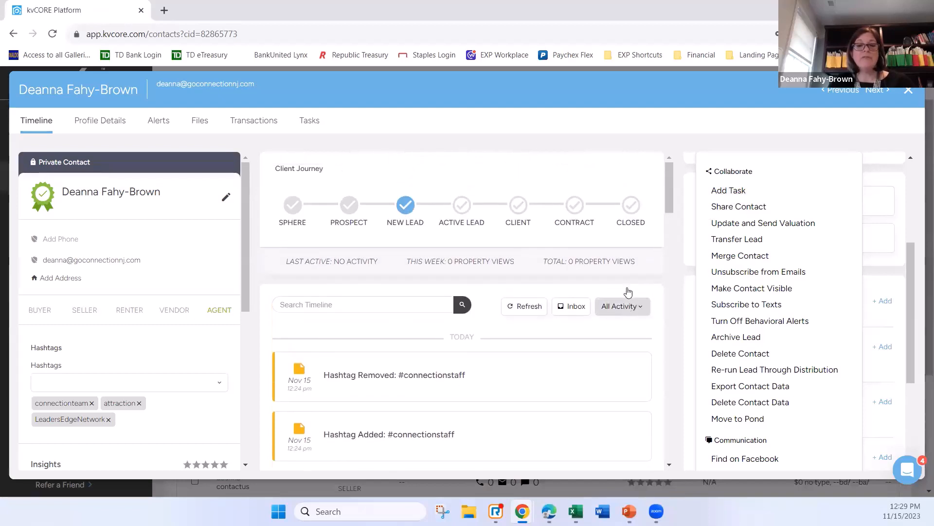
left_click(738, 142)
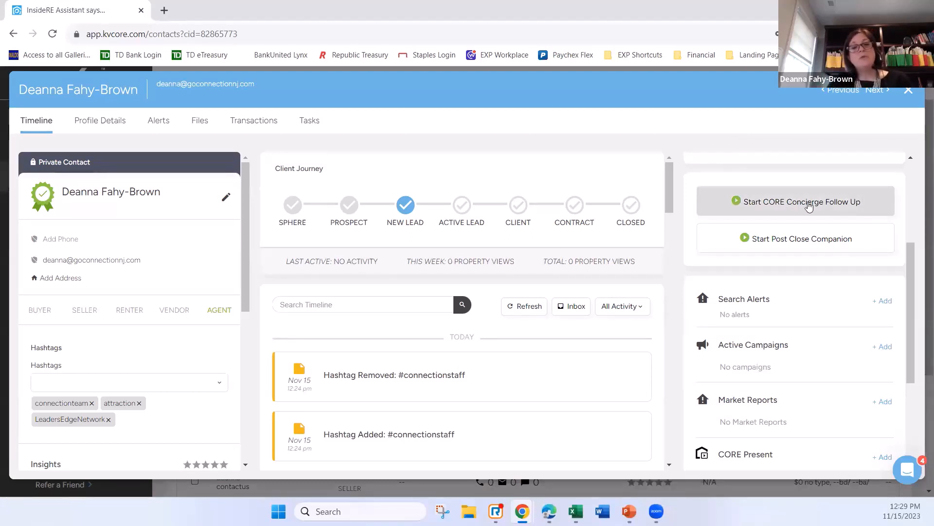
Review the contact's automated follow-up options and the search alert, campaign, market report, valuation, seller report and CORE Home sections.
scroll(724, 231, "up", 1)
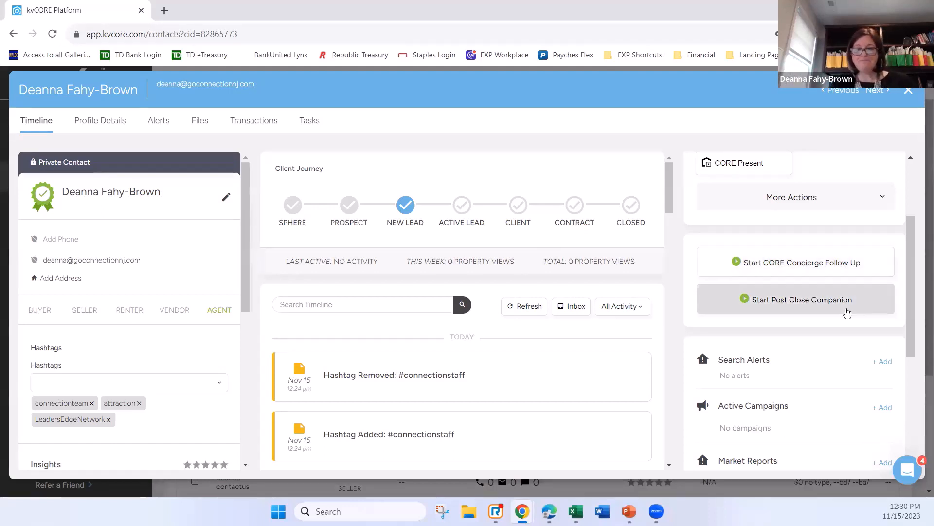
scroll(827, 329, "down", 1)
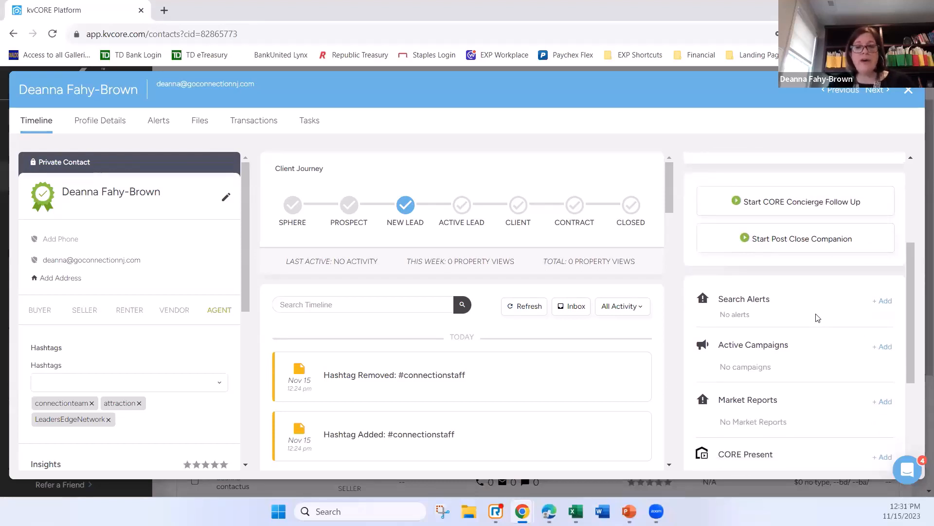
scroll(826, 333, "down", 1)
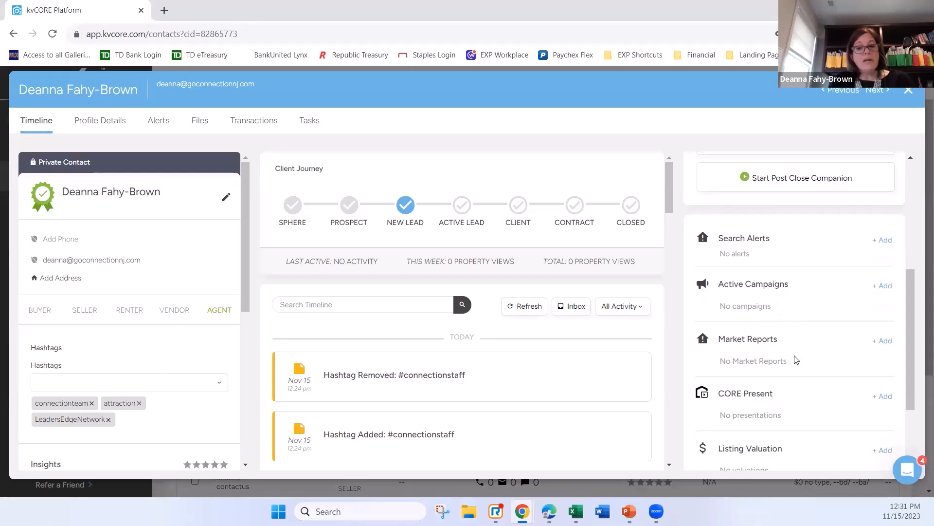
scroll(797, 359, "down", 1)
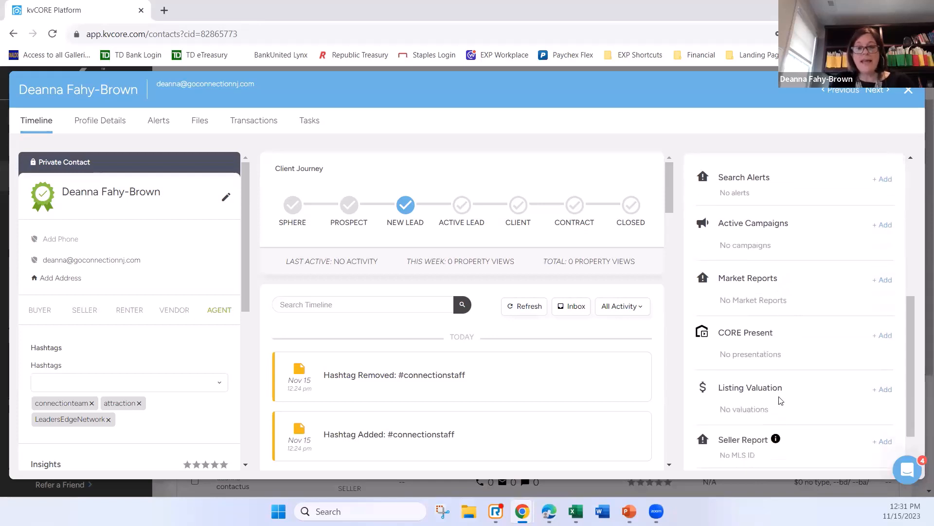
scroll(803, 435, "down", 1)
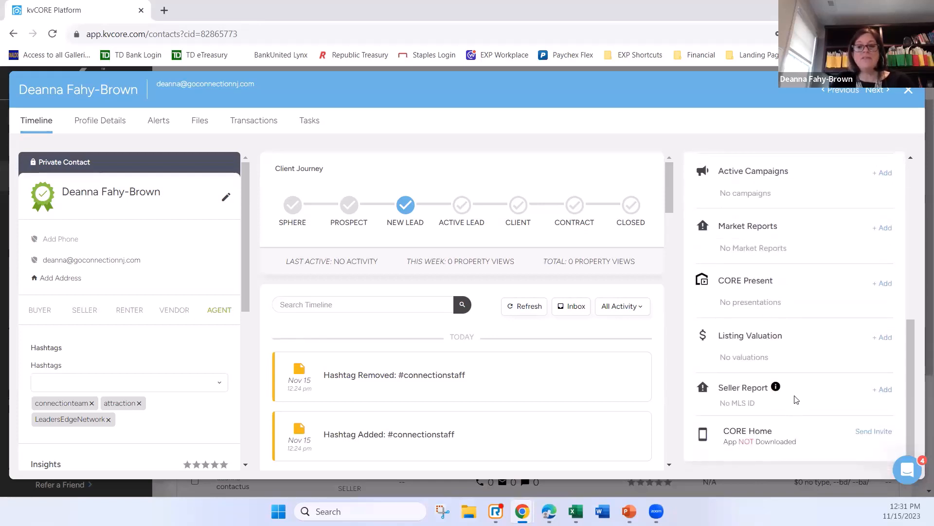
Start a new search alert for the contact and look over its title, delivery and listing area settings.
scroll(802, 394, "up", 1)
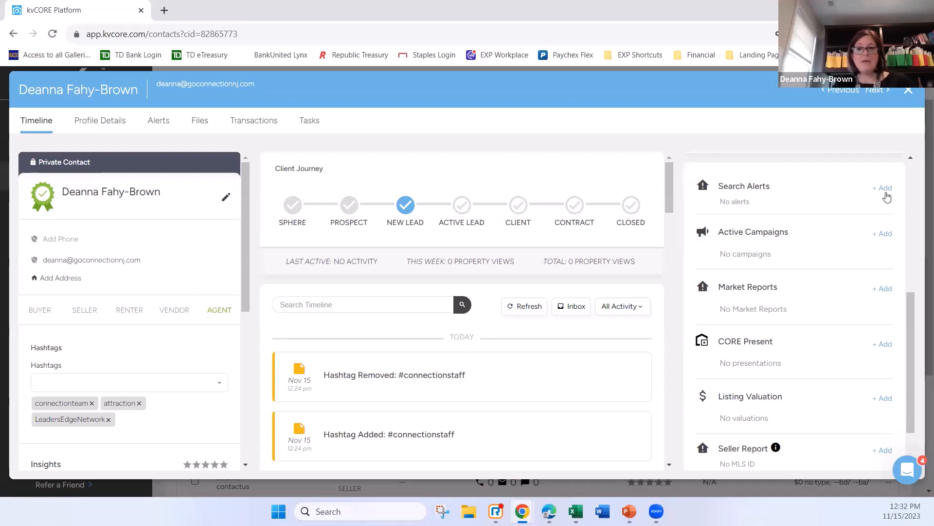
left_click(886, 195)
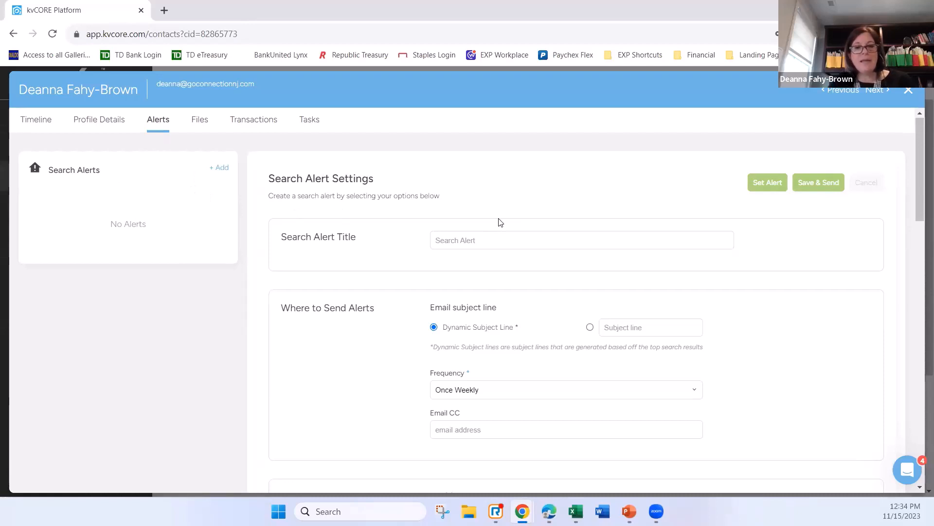
scroll(517, 242, "down", 3)
scroll(516, 242, "up", 3)
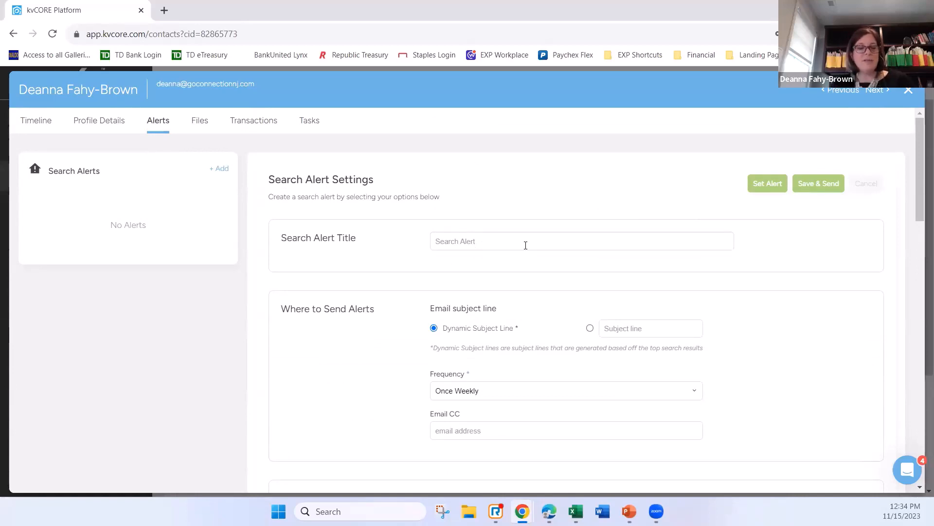
scroll(523, 240, "down", 10)
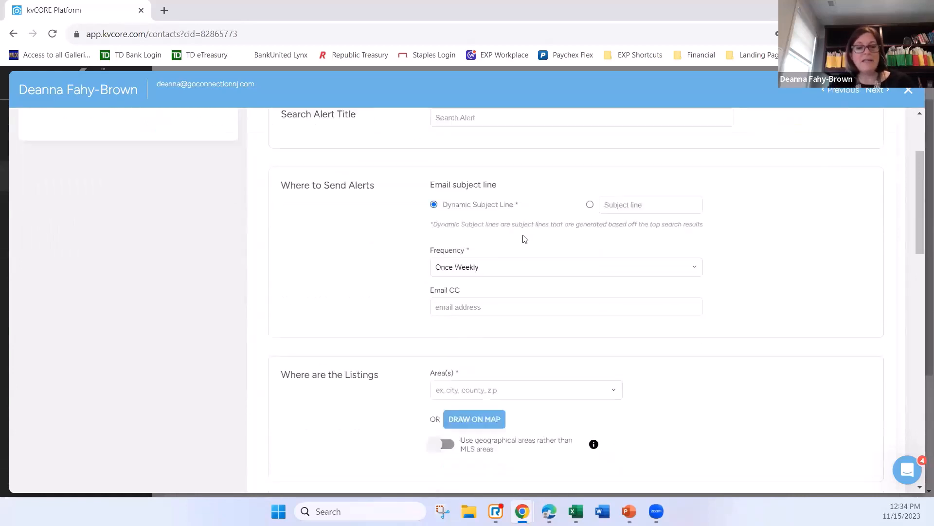
scroll(534, 248, "up", 10)
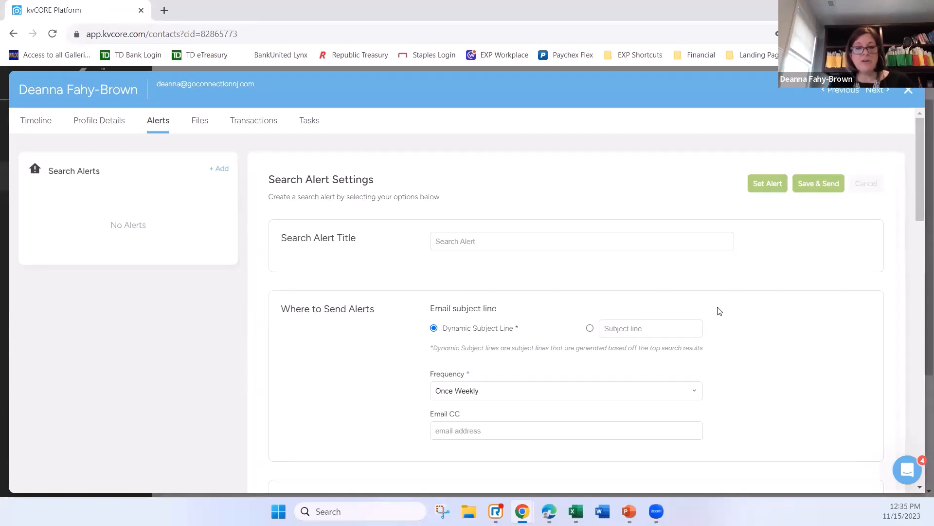
scroll(719, 309, "down", 1)
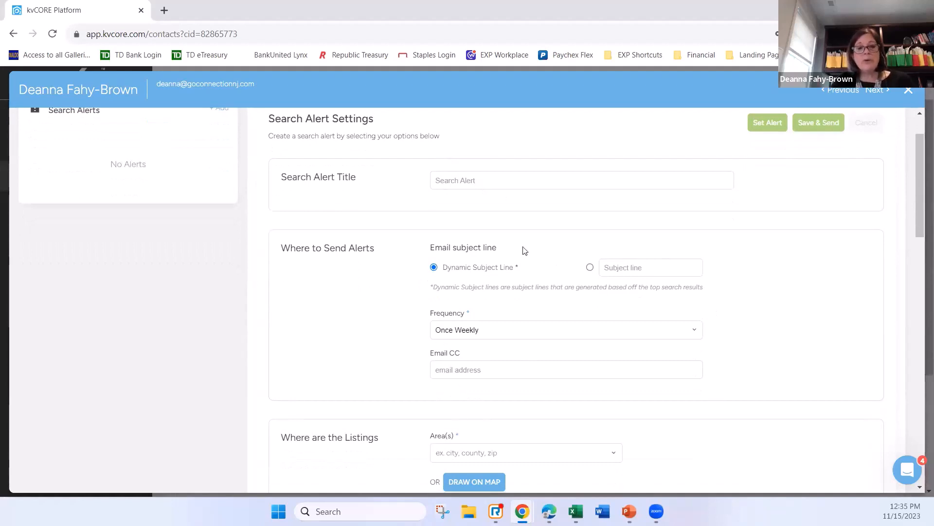
Check the alert's frequency options and try the custom email subject line before restoring Dynamic Subject Line.
left_click(489, 333)
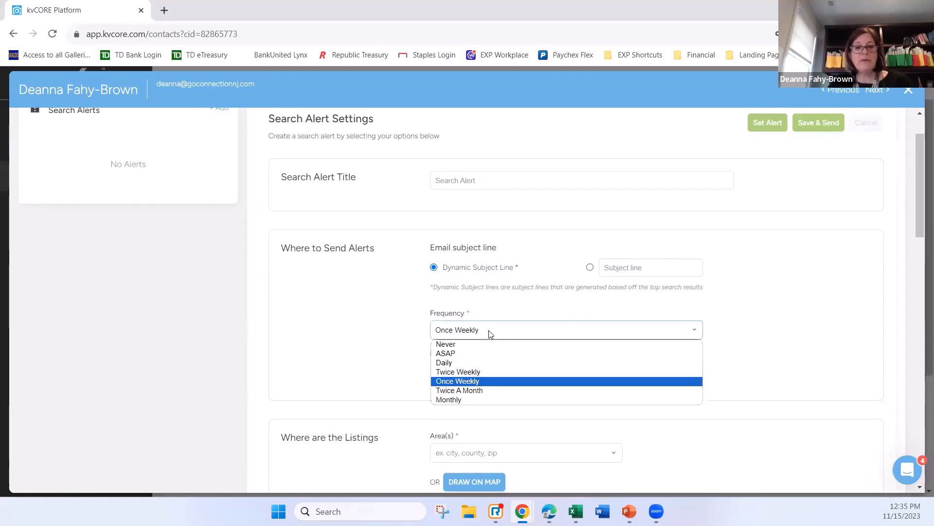
left_click(389, 294)
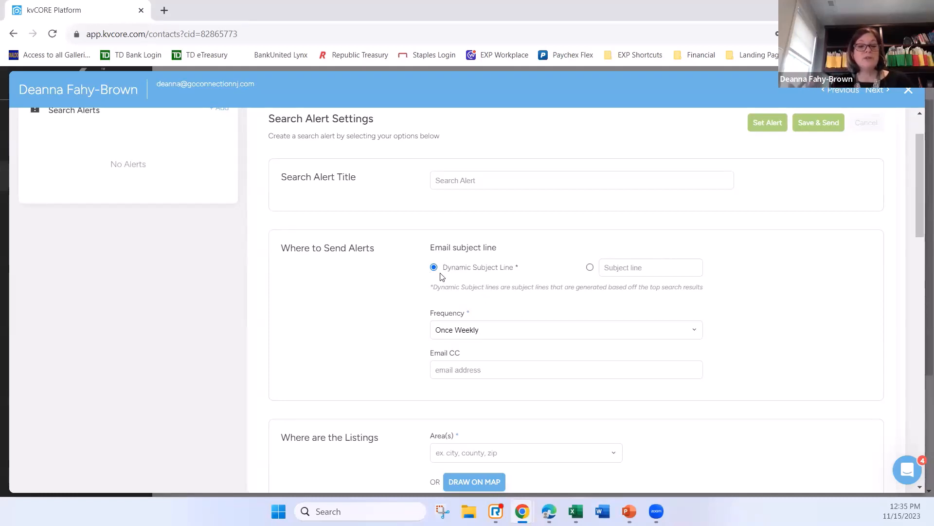
left_click(590, 268)
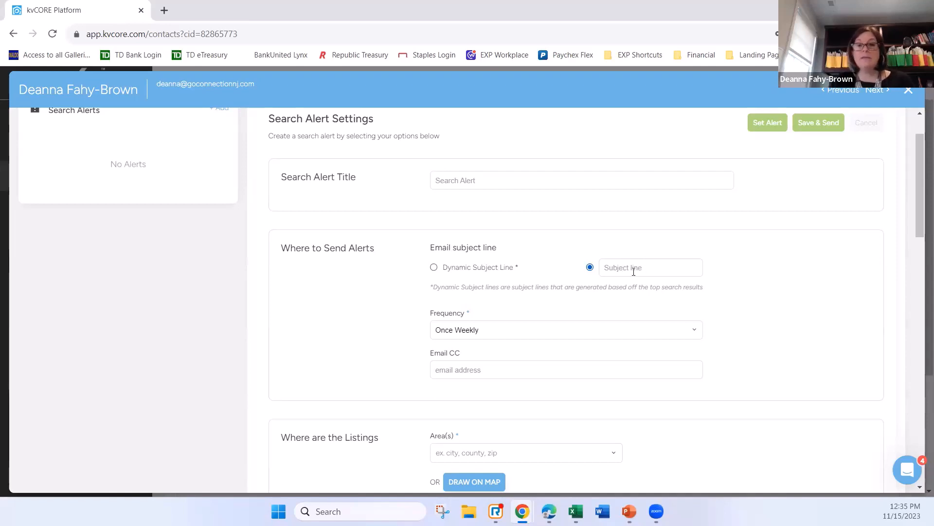
left_click(434, 267)
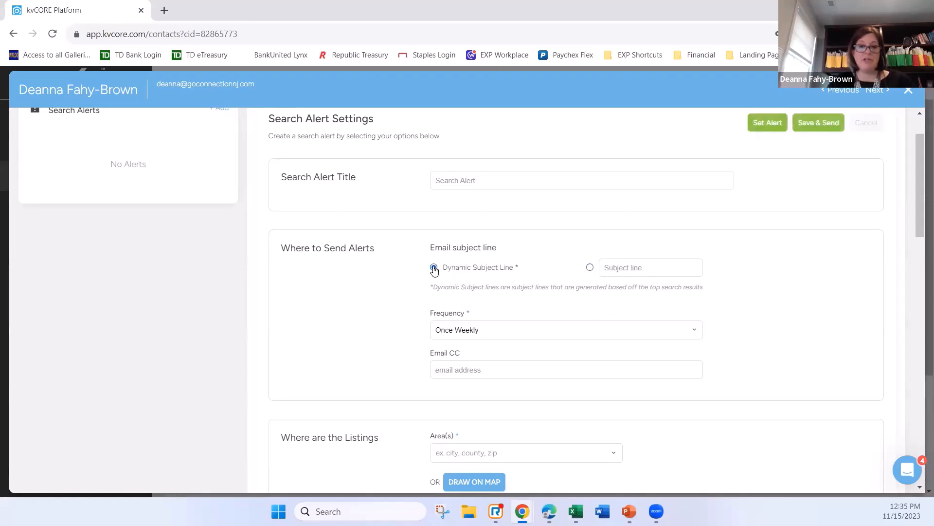
left_click(482, 334)
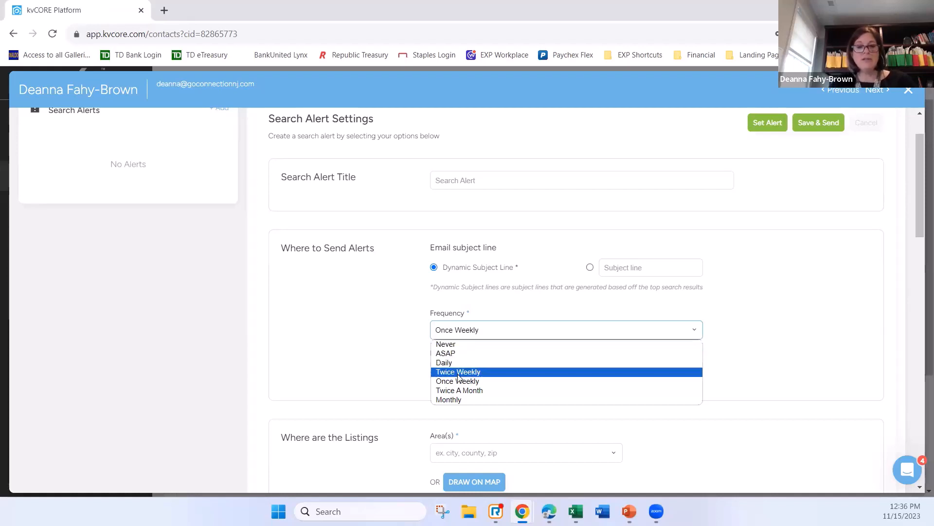
left_click(384, 372)
Search the alert's listing areas for "medford" and add City : Medford, NJ.
scroll(467, 329, "down", 2)
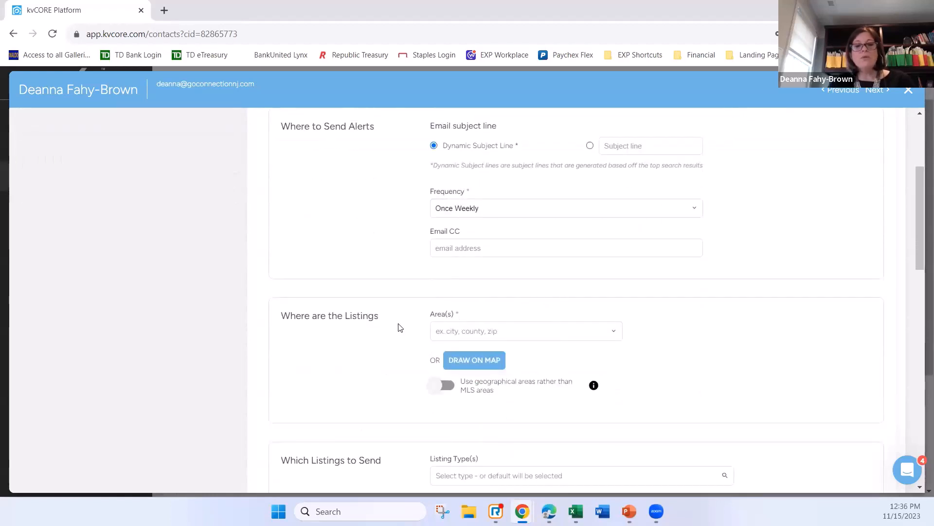
scroll(572, 311, "down", 1)
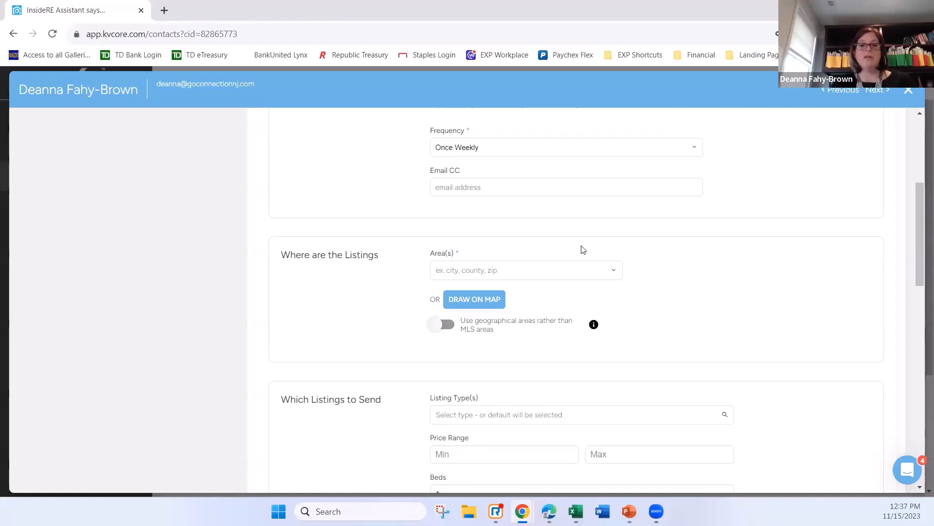
scroll(563, 237, "down", 1)
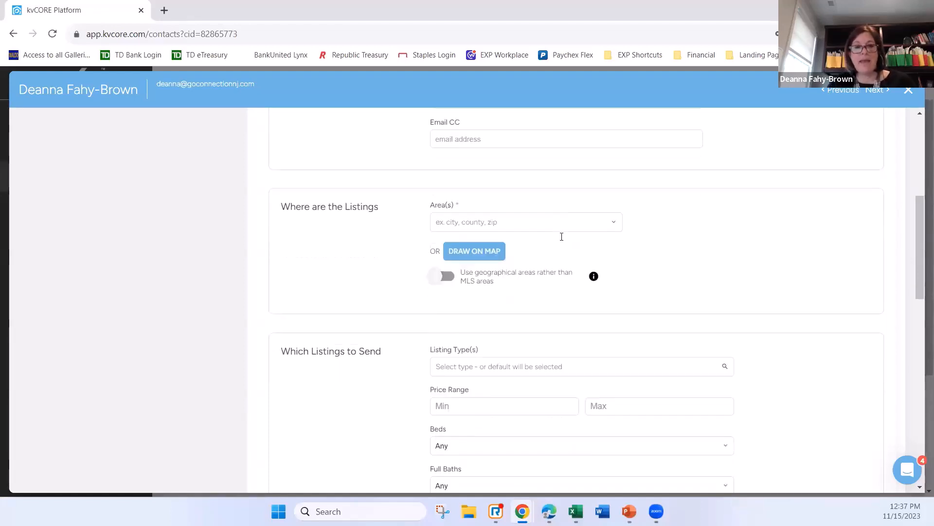
left_click(466, 212)
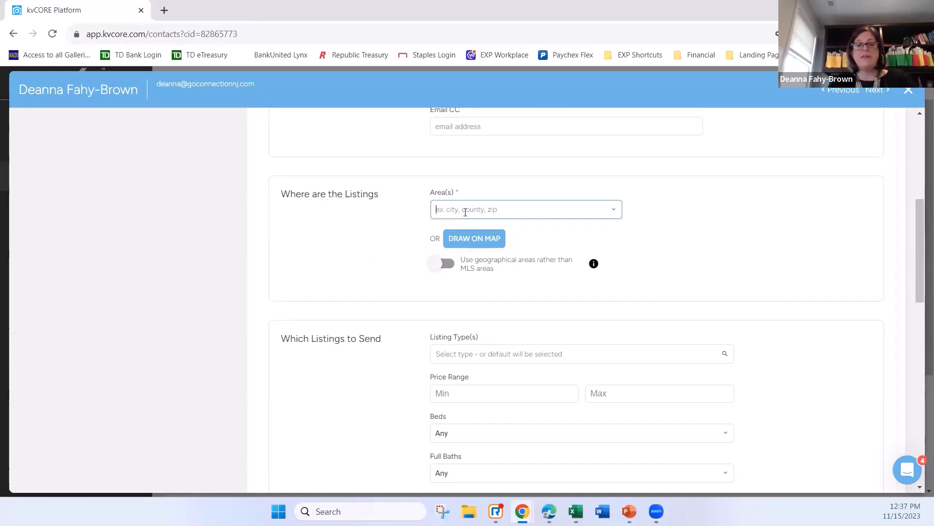
type("medford")
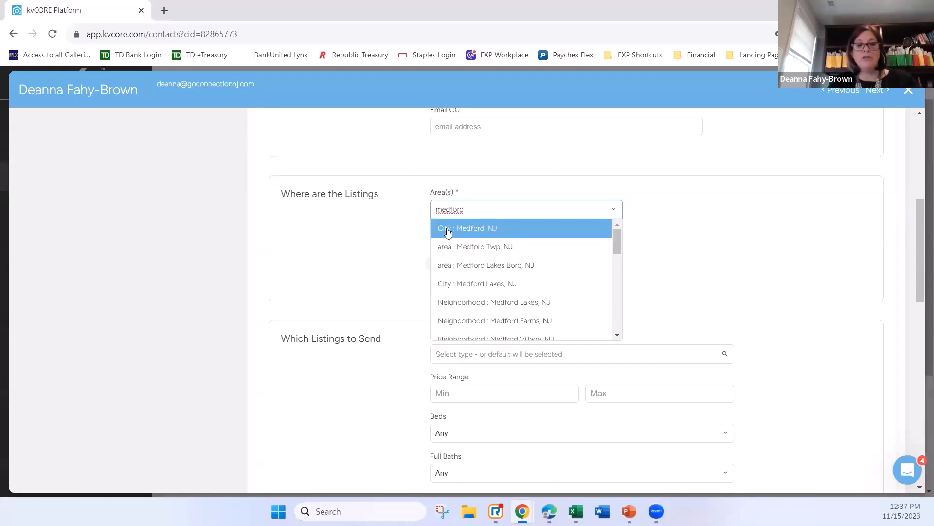
left_click(353, 241)
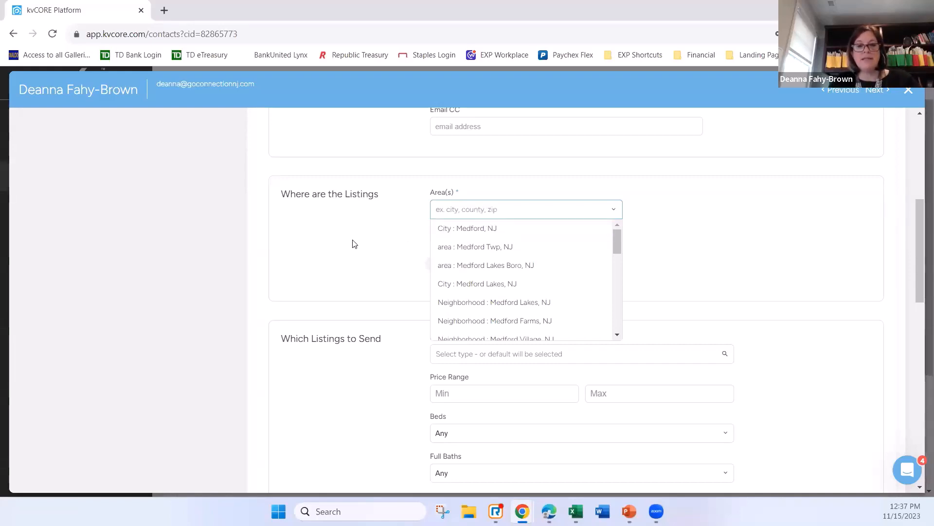
left_click(457, 208)
type("medf")
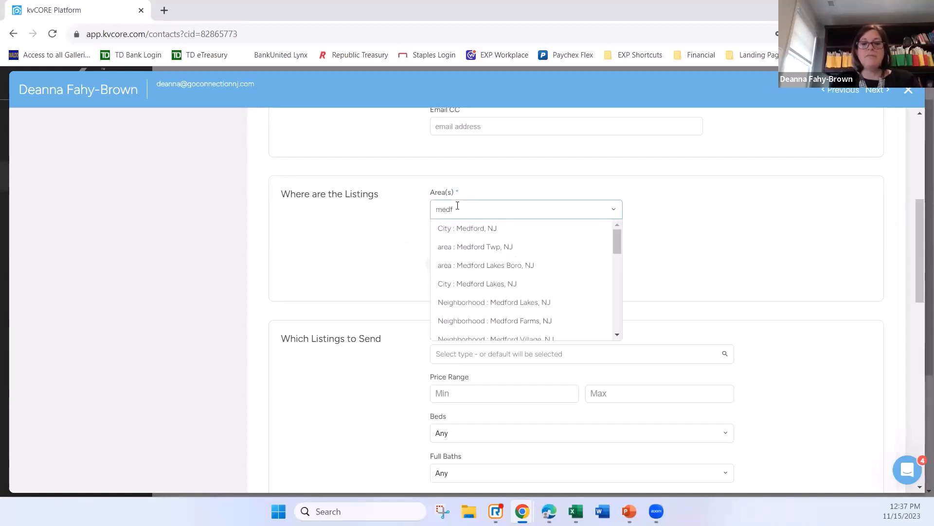
type("ord")
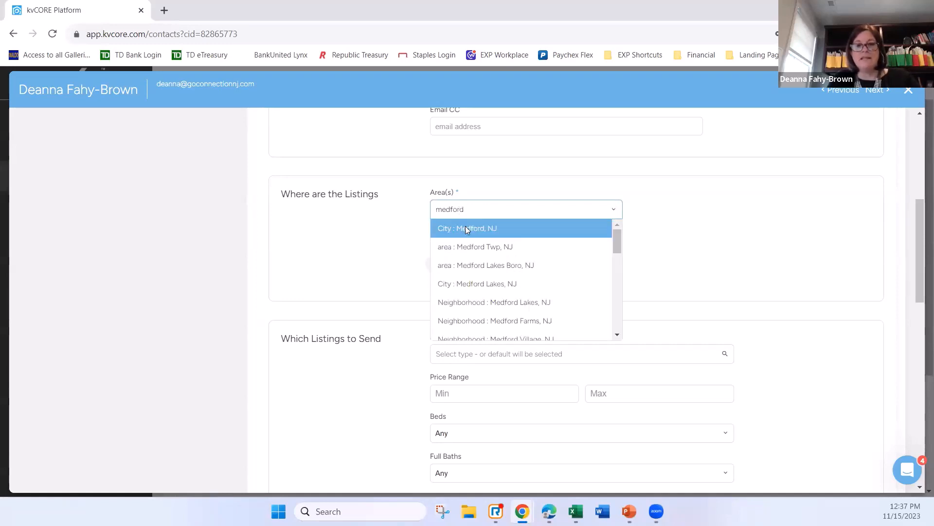
left_click(466, 227)
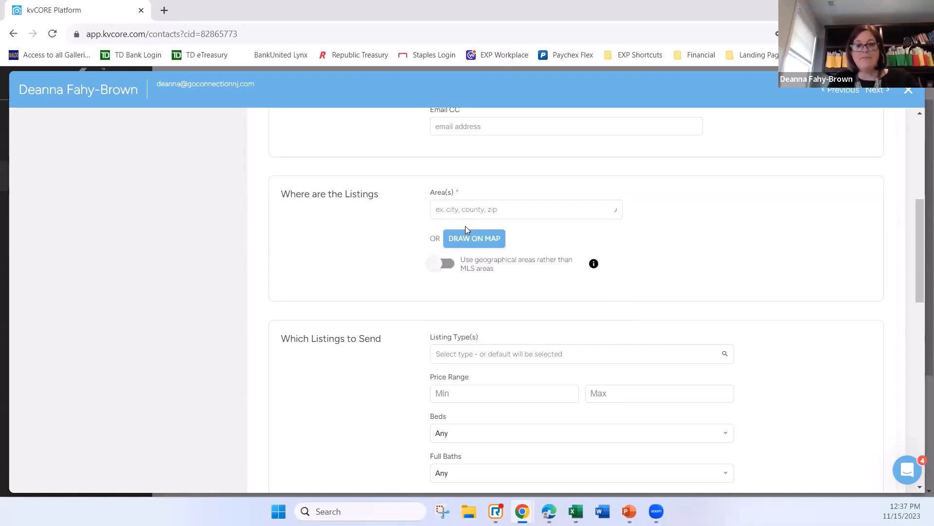
left_click(492, 213)
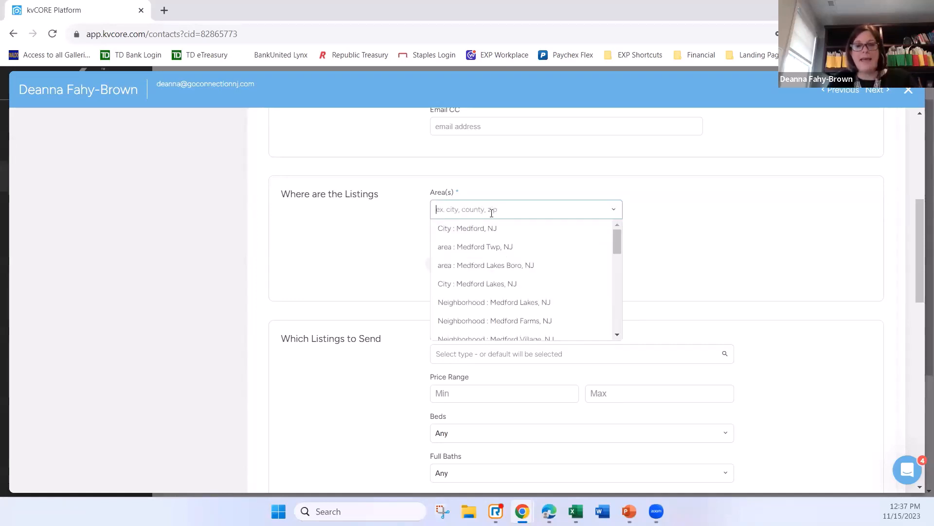
left_click(460, 228)
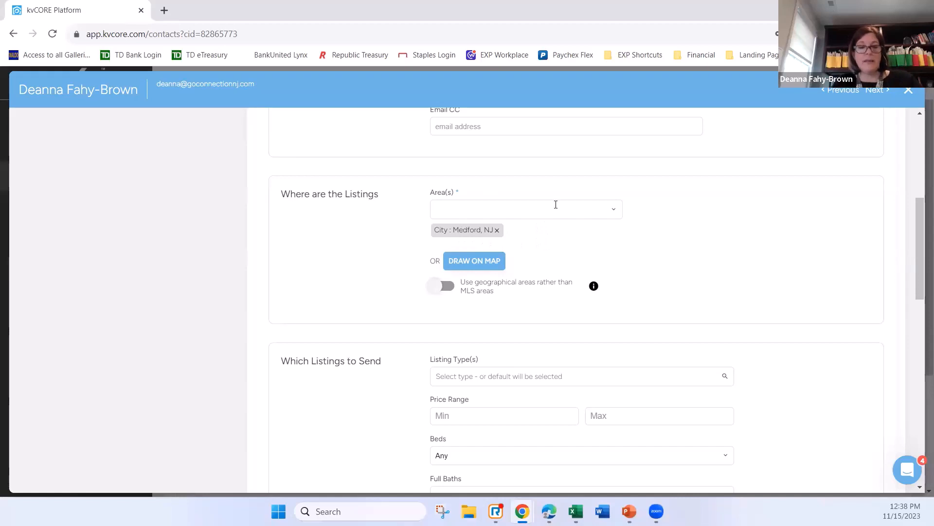
Look through the available listing types for the search alert and close the list without choosing one.
scroll(559, 203, "down", 2)
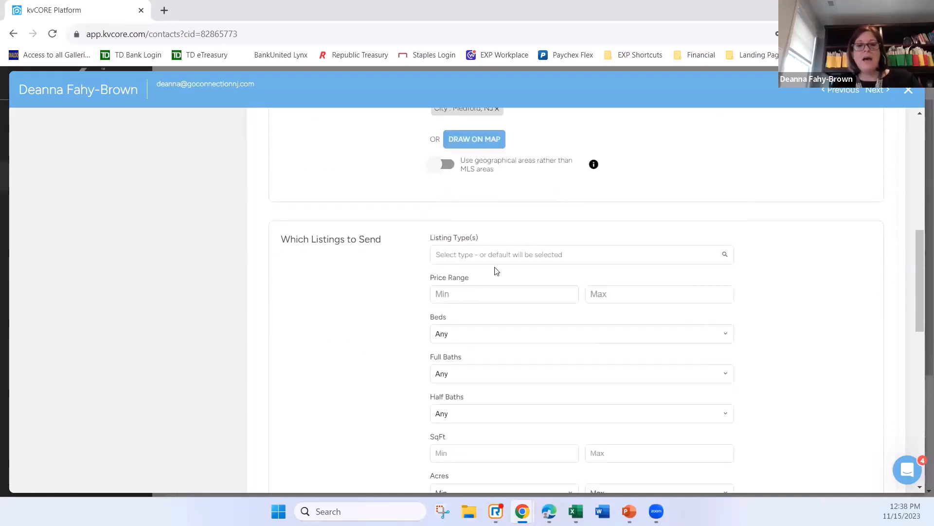
left_click(506, 253)
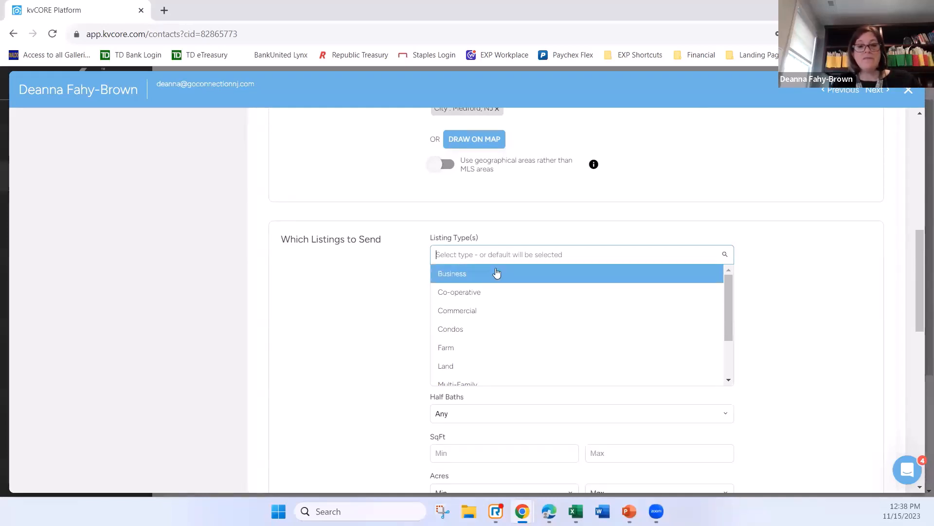
scroll(482, 307, "down", 2)
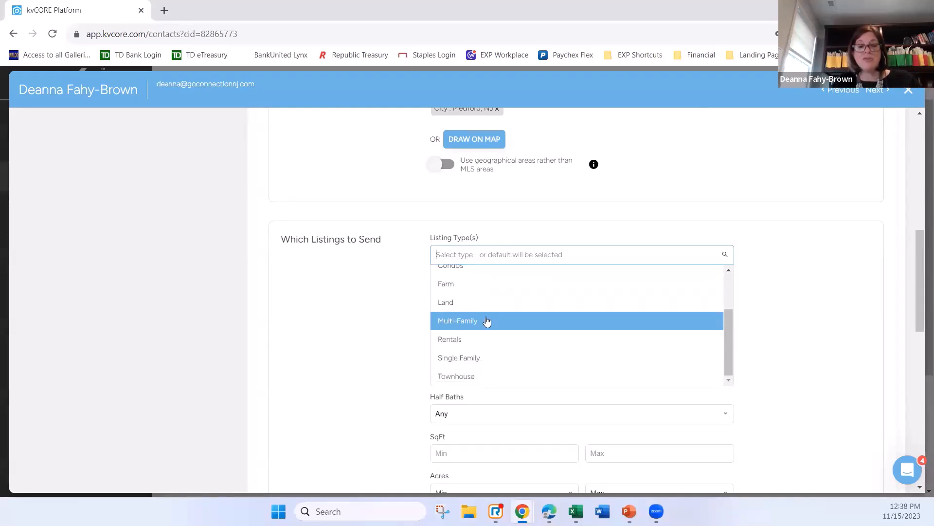
scroll(486, 322, "up", 2)
scroll(486, 321, "down", 2)
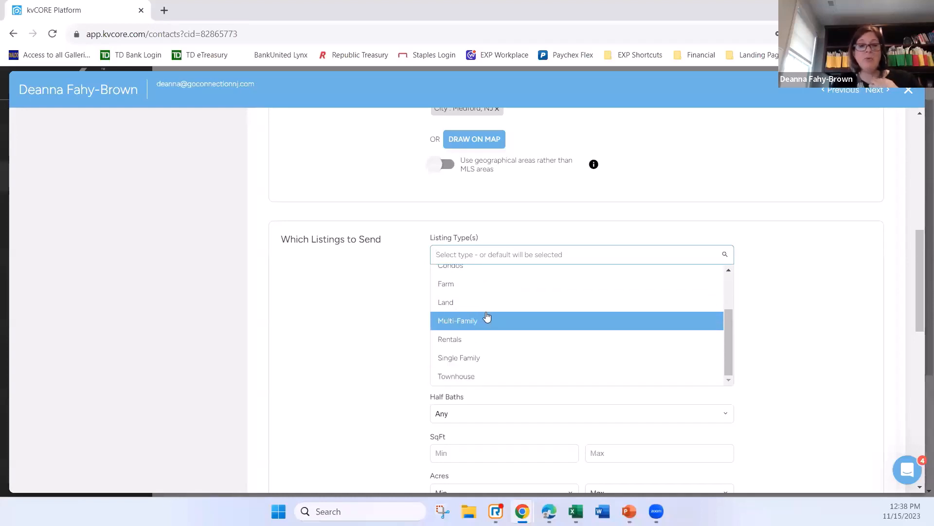
scroll(489, 324, "down", 1)
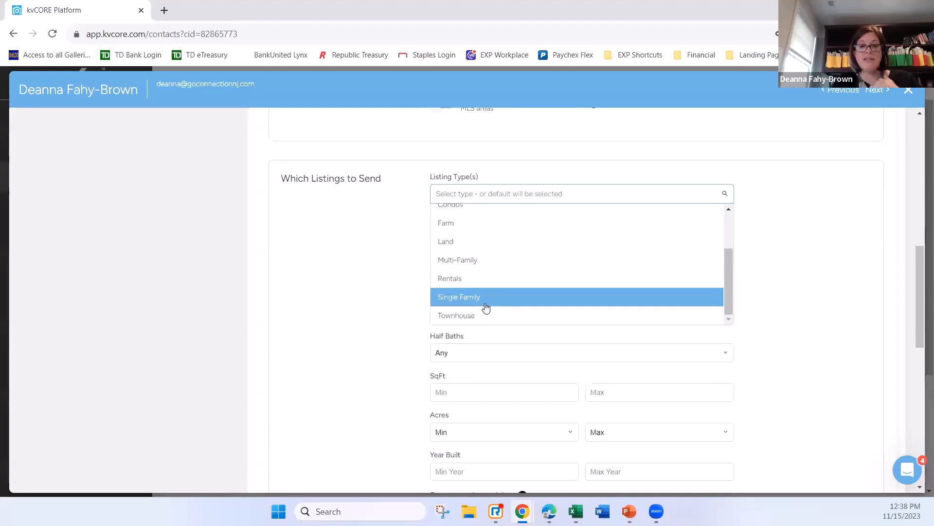
left_click(358, 266)
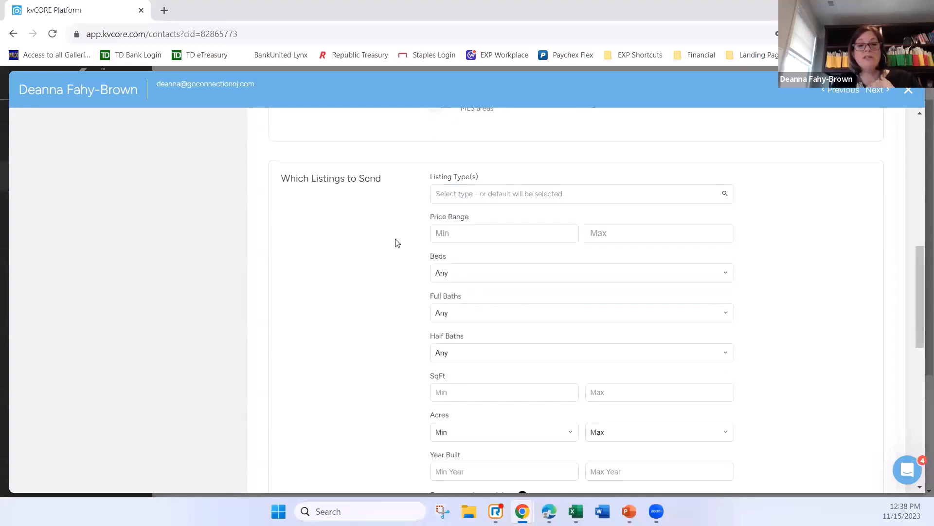
Restrict the alert's listing types to Condos and Townhouse.
left_click(469, 194)
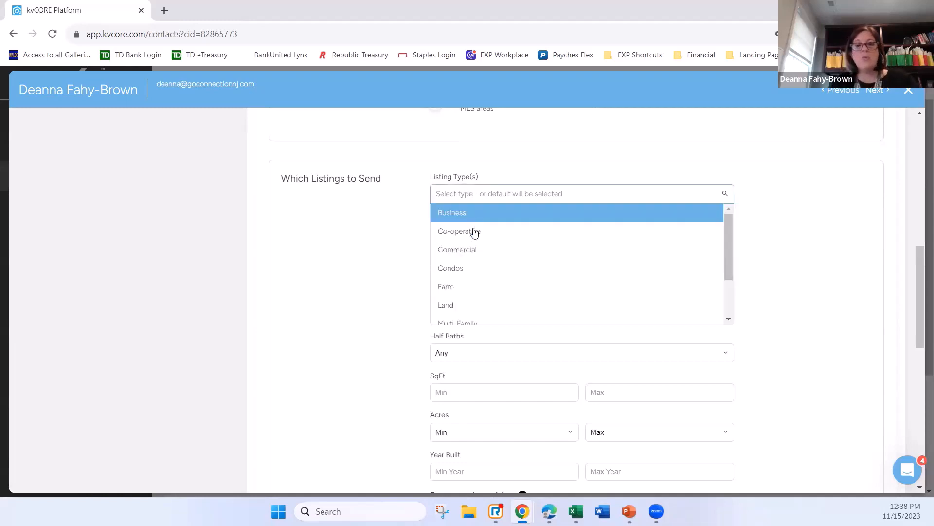
left_click(466, 270)
left_click(454, 194)
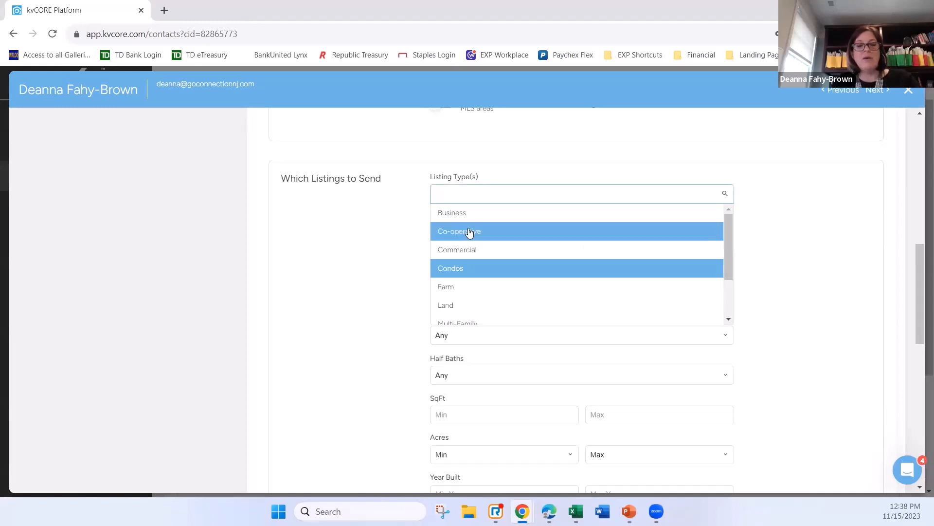
scroll(469, 231, "down", 2)
left_click(468, 305)
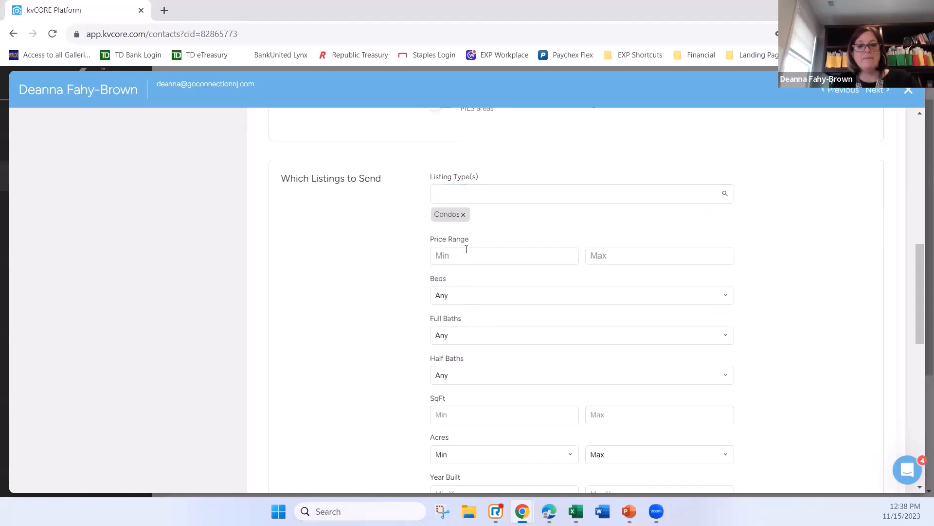
left_click(473, 196)
scroll(473, 304, "down", 2)
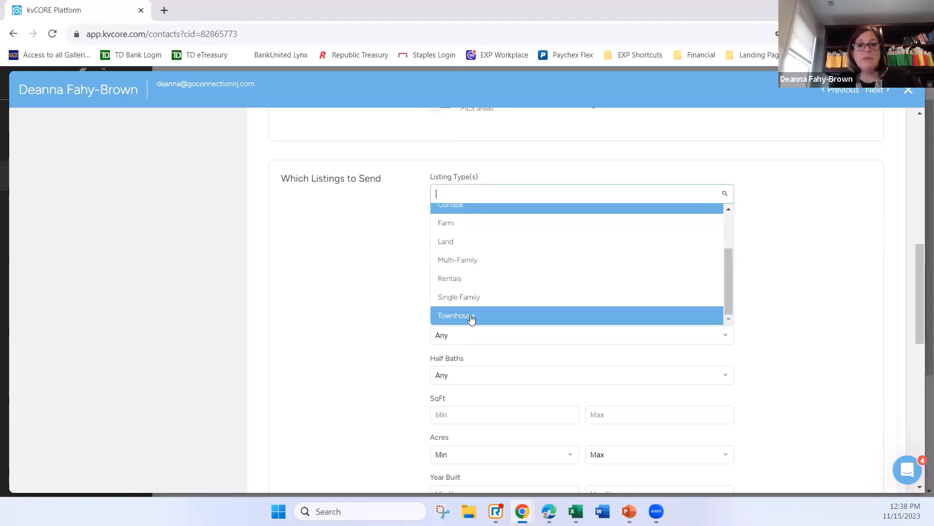
left_click(472, 320)
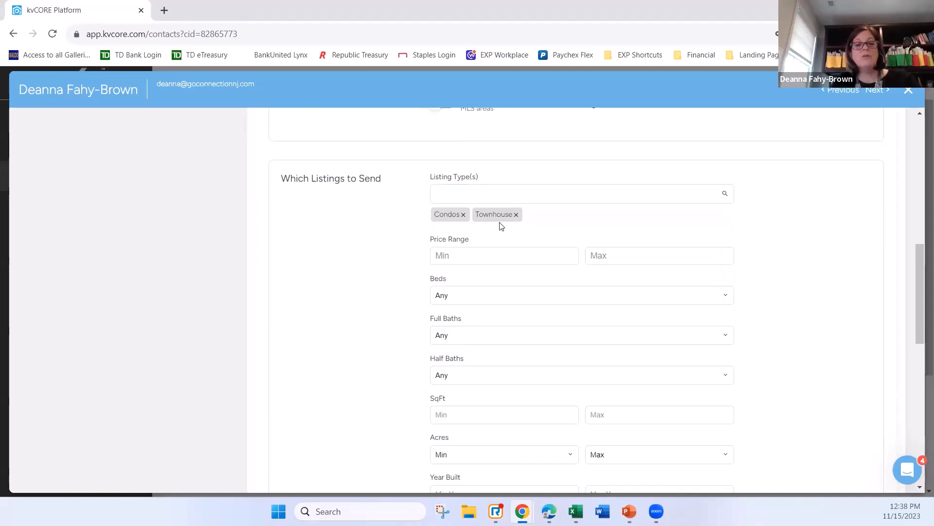
Look over the price range and size criteria, and set the alert's beds to 4+.
left_click(470, 256)
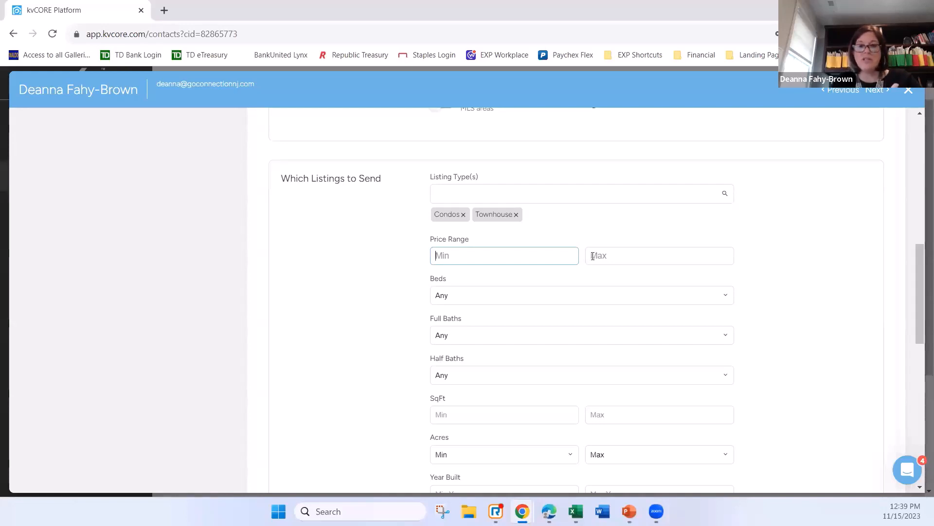
left_click(484, 298)
left_click(478, 313)
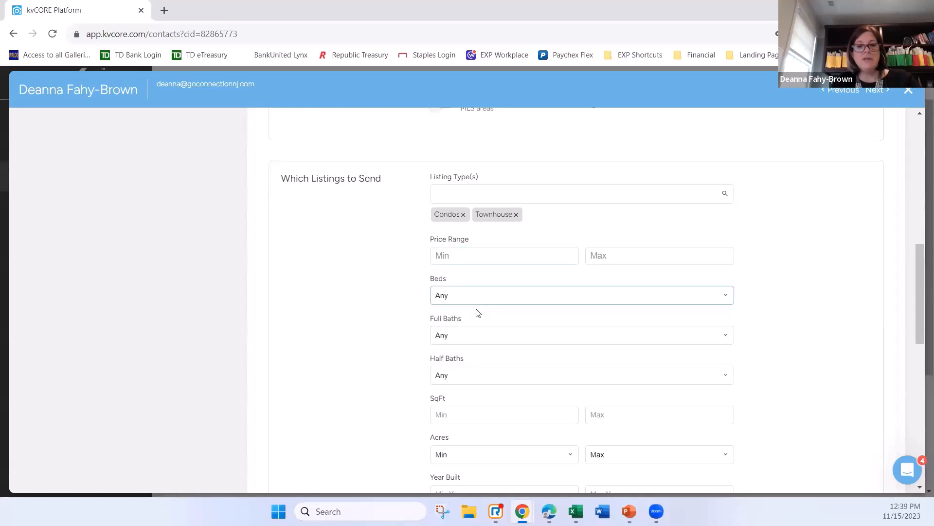
scroll(531, 326, "down", 1)
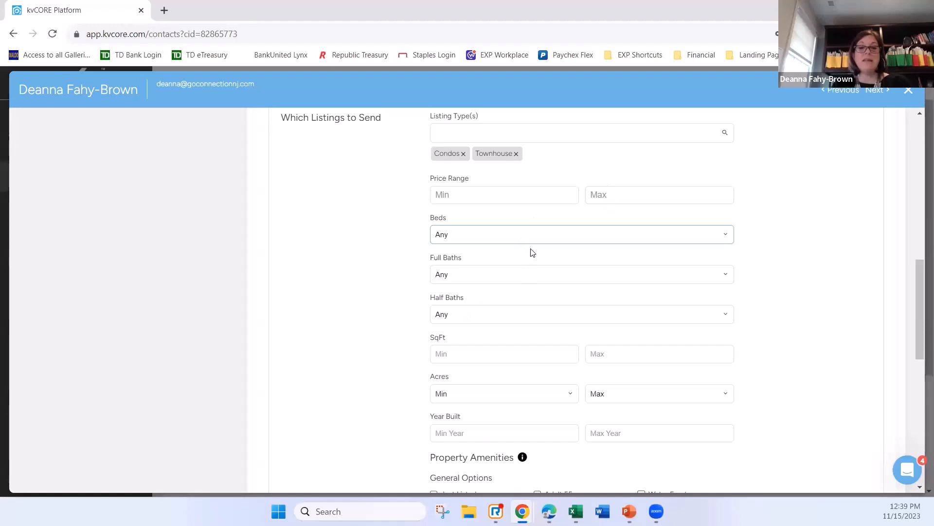
scroll(495, 281, "down", 1)
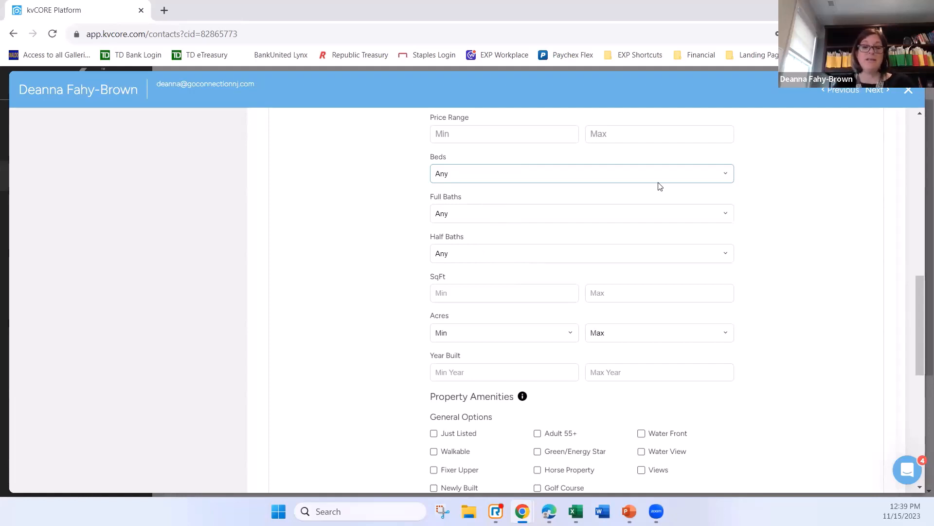
left_click(483, 176)
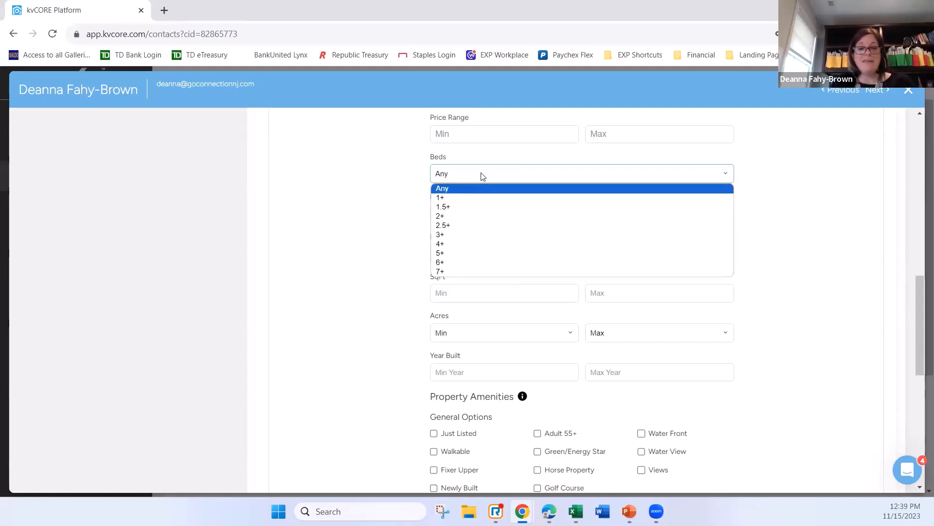
left_click(451, 244)
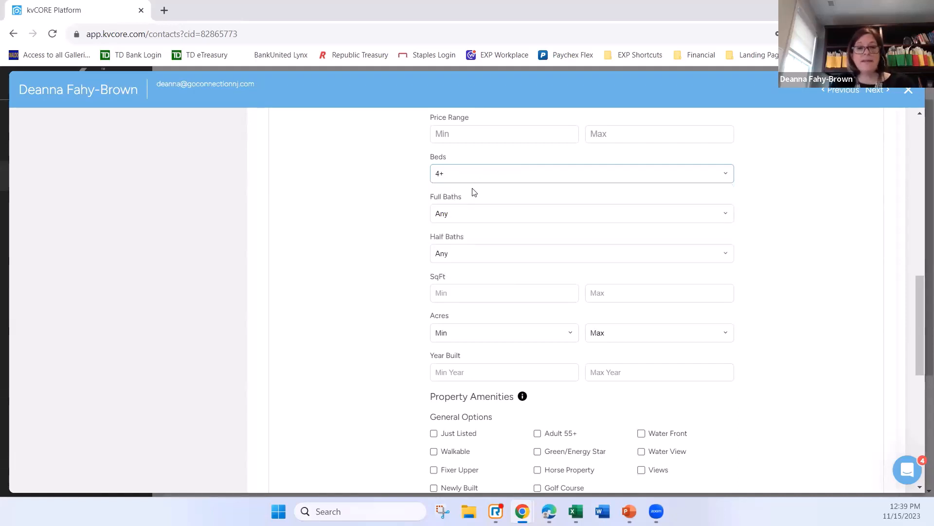
Review the alert's remaining criteria, including year built and the general, financial, structural and rental amenity options.
scroll(474, 192, "down", 2)
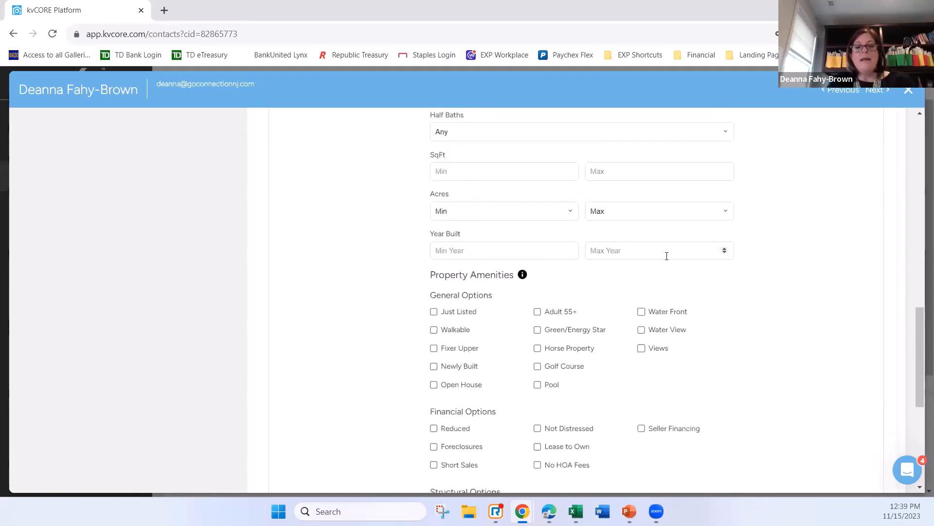
scroll(648, 274, "down", 2)
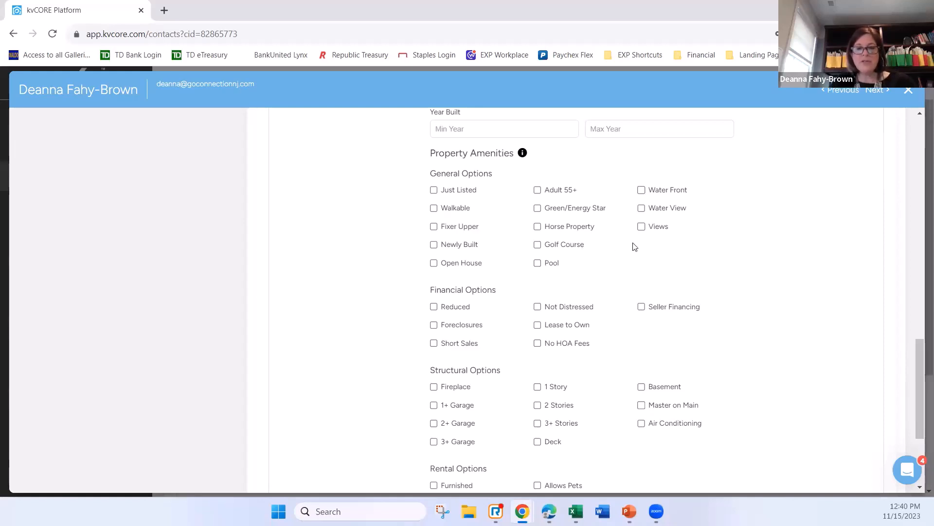
scroll(635, 246, "down", 1)
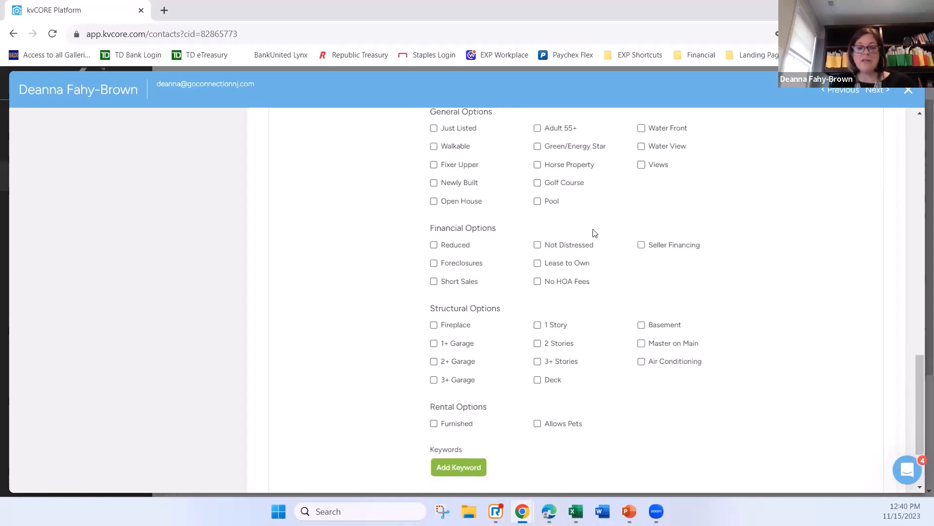
scroll(593, 233, "down", 1)
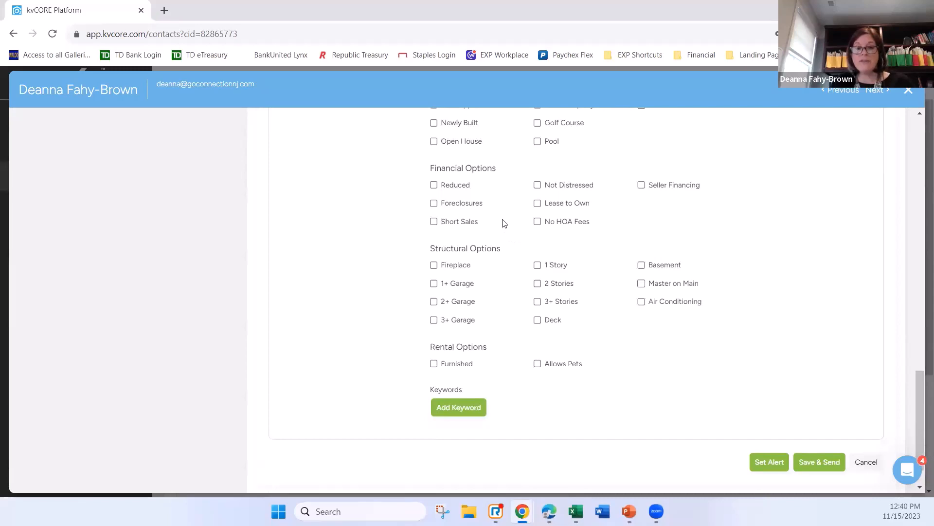
scroll(501, 227, "down", 1)
scroll(639, 205, "up", 4)
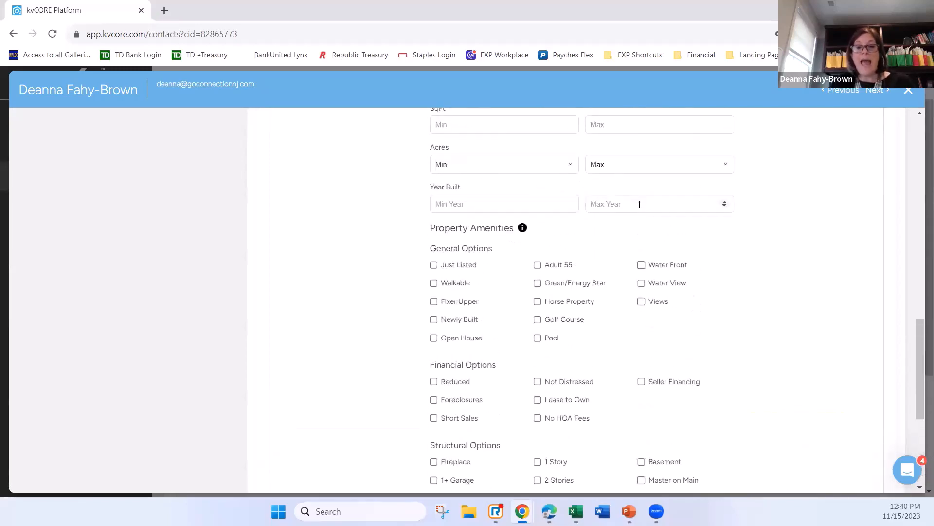
scroll(640, 204, "down", 3)
scroll(639, 204, "down", 2)
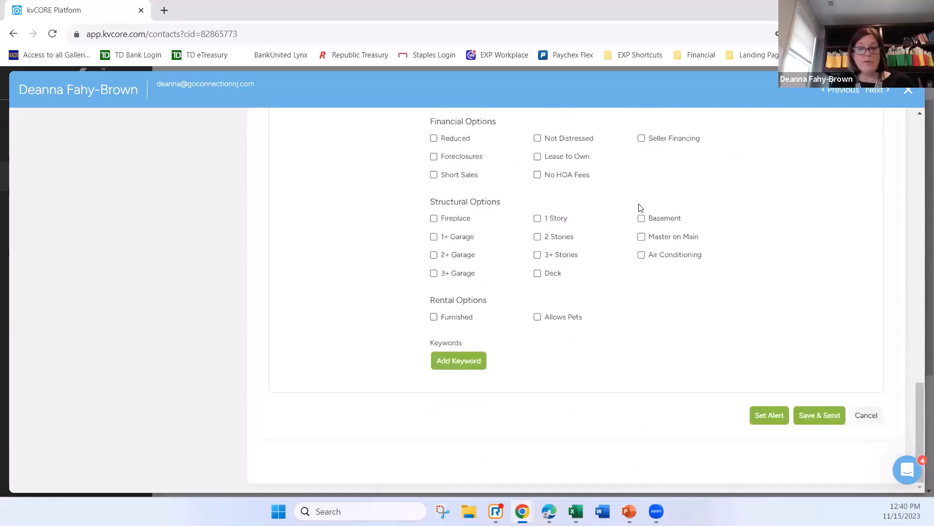
scroll(597, 158, "up", 1)
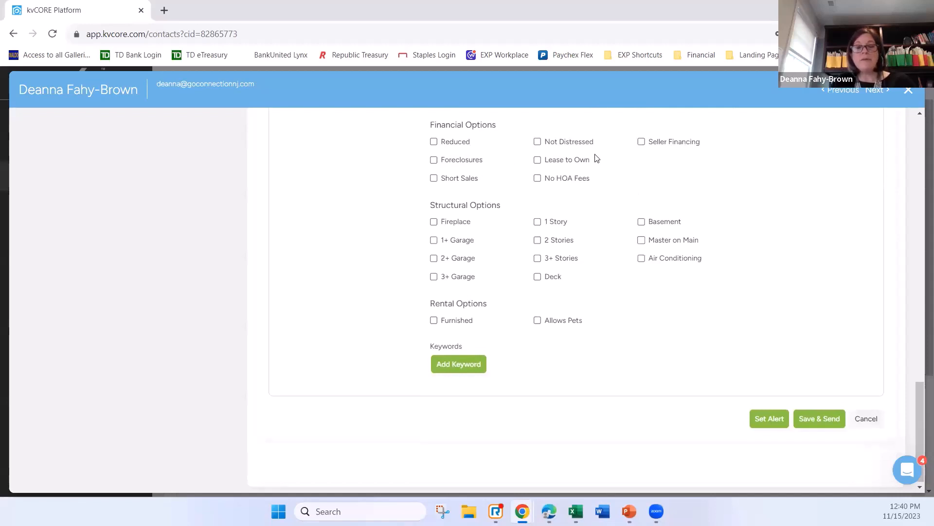
scroll(462, 175, "up", 2)
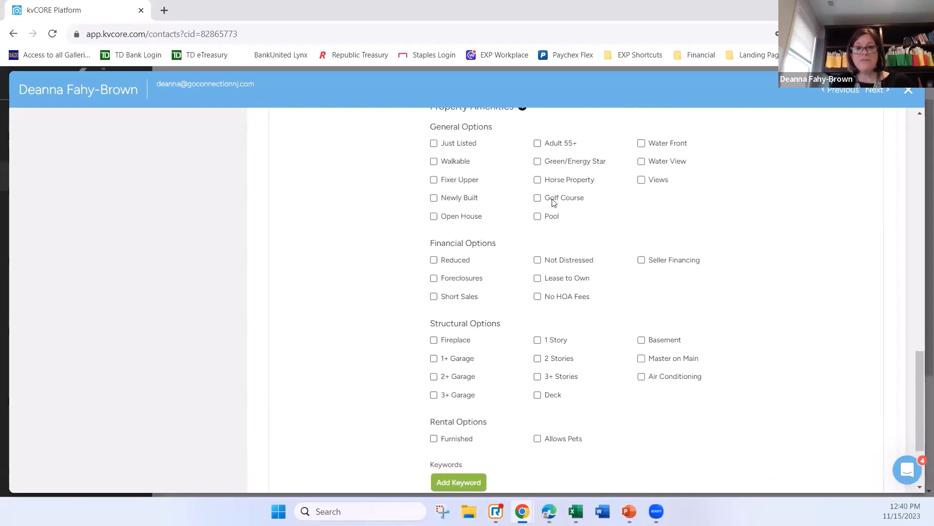
scroll(658, 232, "down", 2)
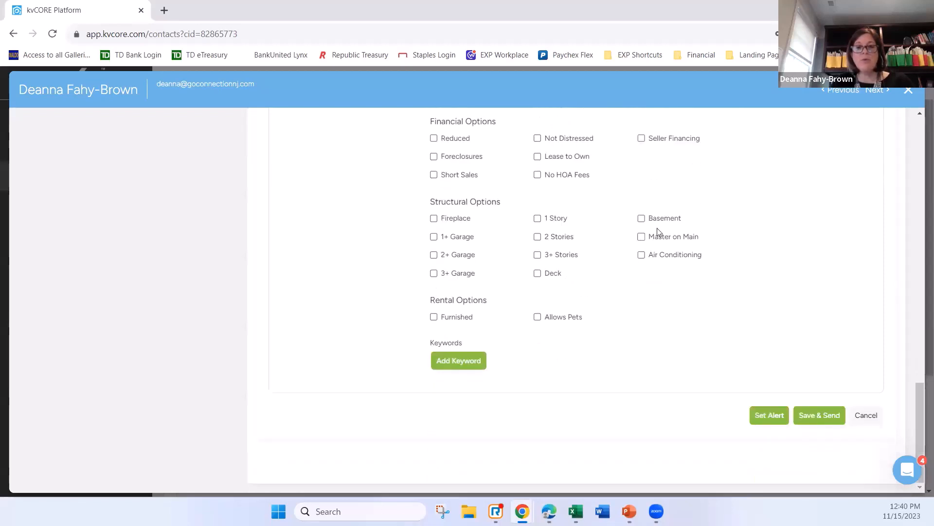
Add a keyword row to the alert, try "active" as its keyword category and clear the entry.
left_click(457, 363)
left_click(458, 363)
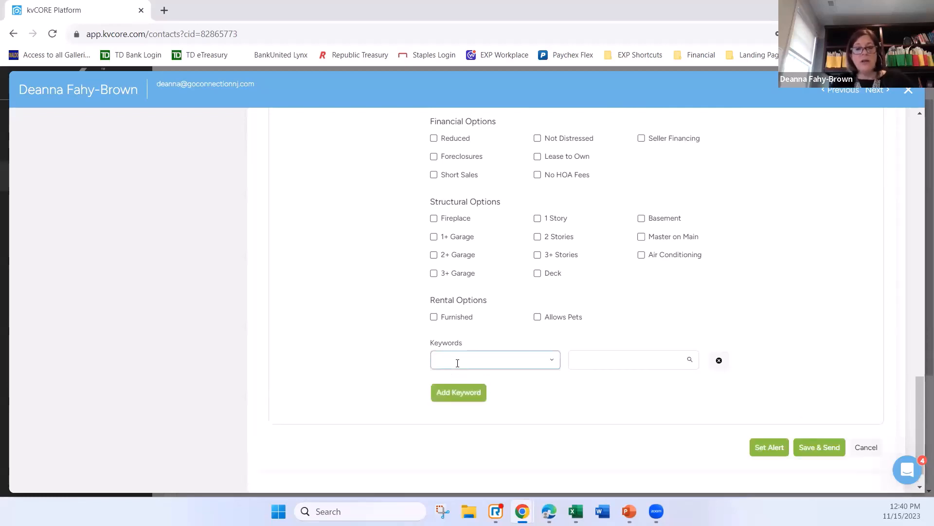
type("5")
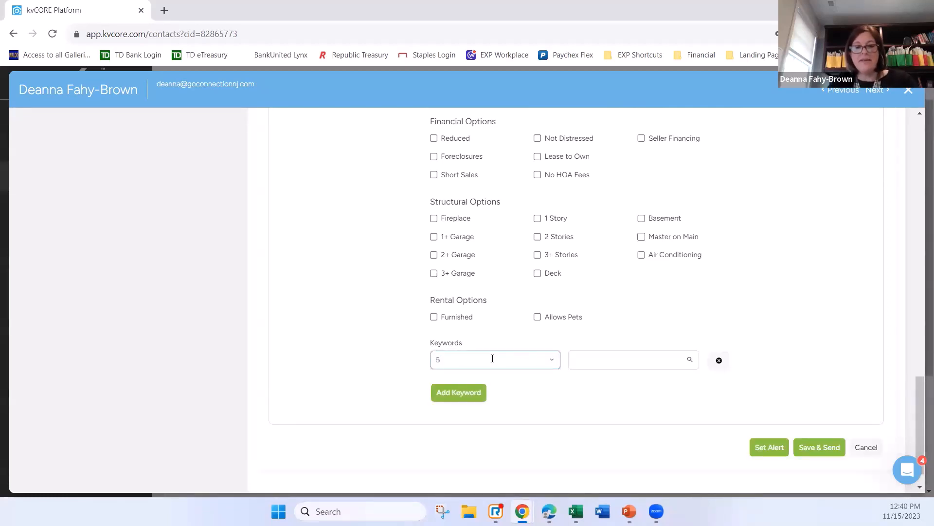
type("5")
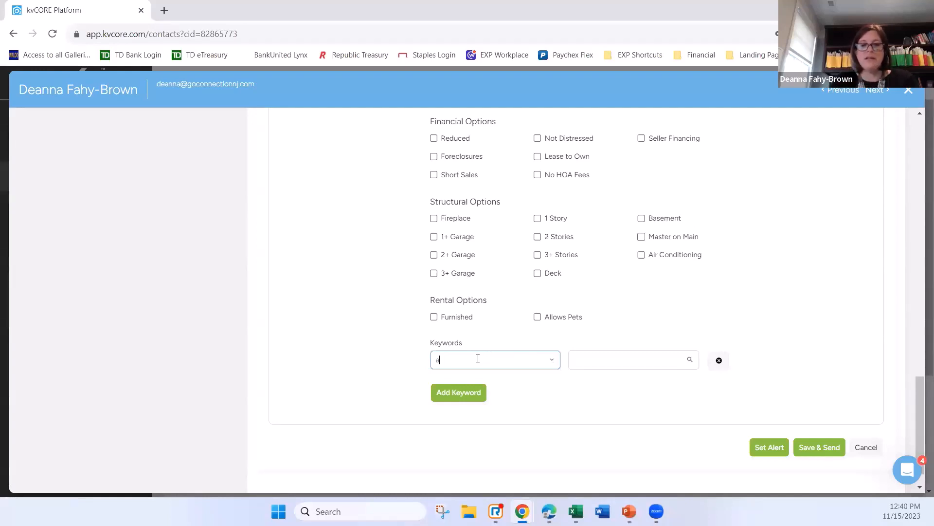
type("ctive")
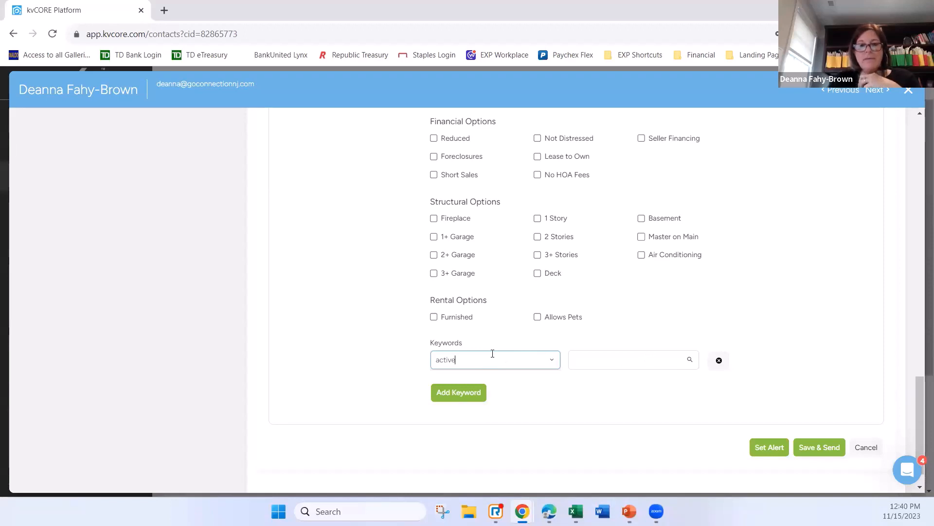
key("BackSpace")
key("BackSpace")
key("BackSpace")
key("BackSpace")
key("BackSpace")
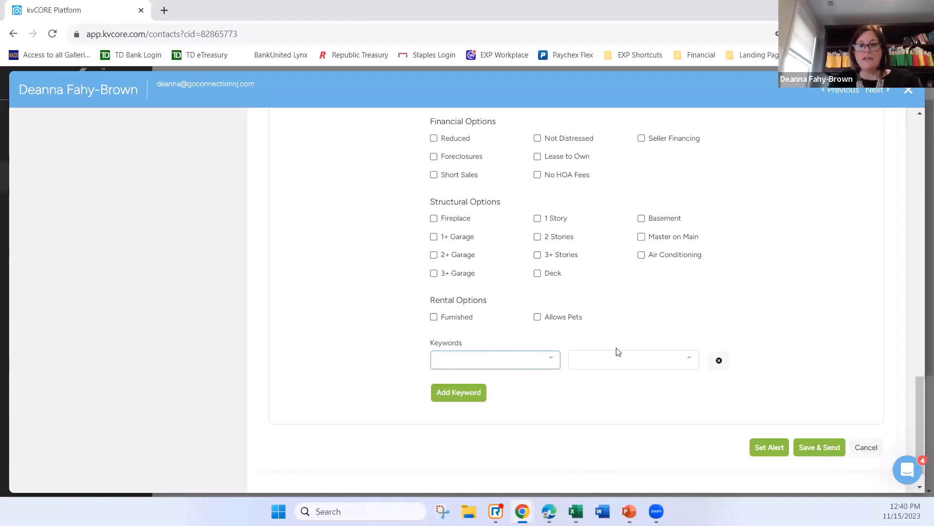
Choose Zoning as the keyword category and open its list of values.
left_click(614, 361)
left_click(553, 359)
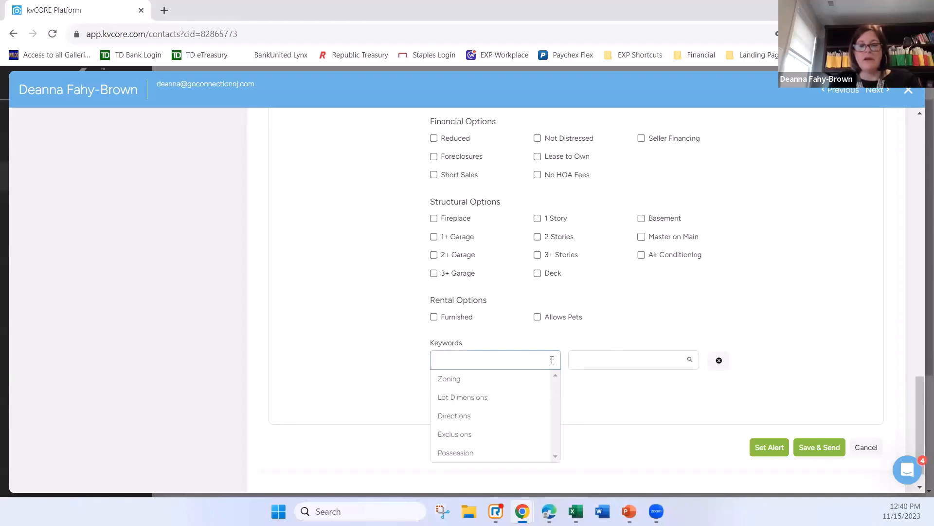
scroll(543, 397, "down", 1)
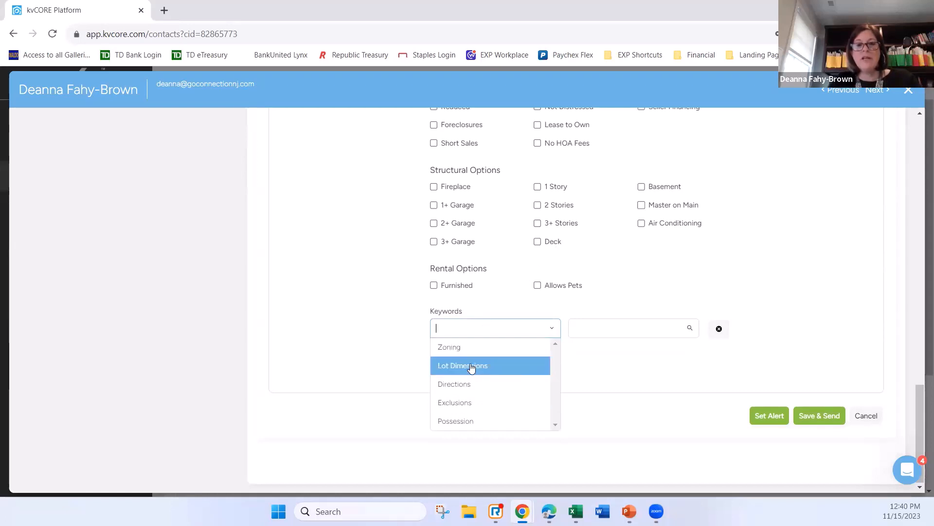
left_click(460, 348)
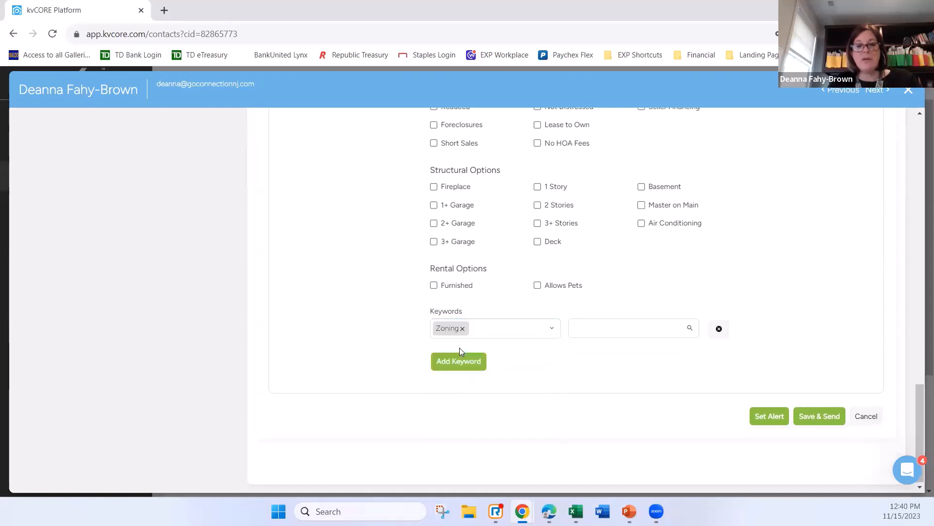
left_click(635, 331)
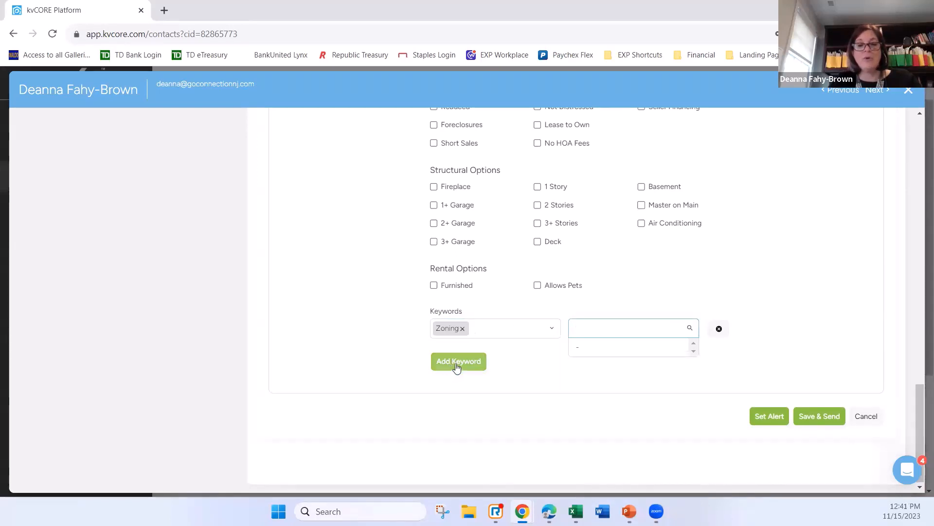
Look through the keyword categories available for the alert's keyword row, such as Lot Dimensions, Directions, Exclusions and Possession.
scroll(544, 342, "up", 2)
scroll(544, 342, "up", 2)
scroll(555, 403, "down", 4)
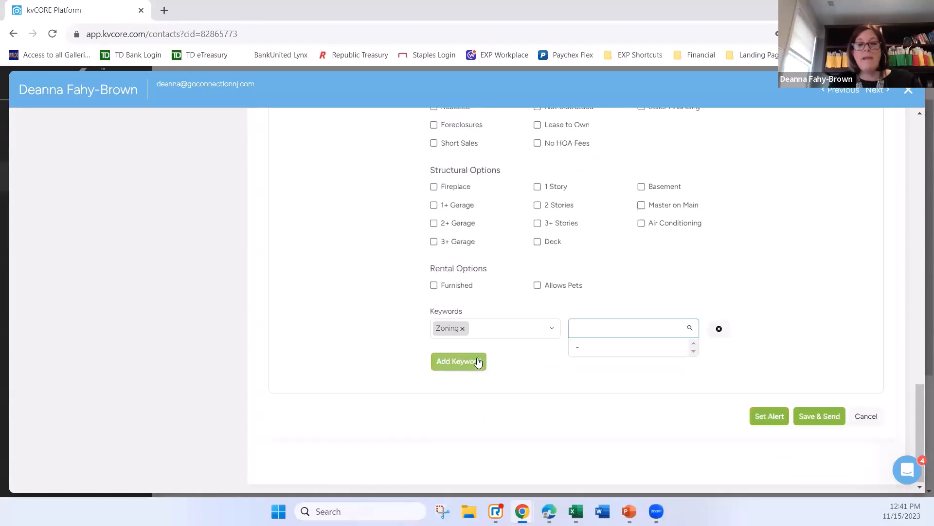
left_click(462, 329)
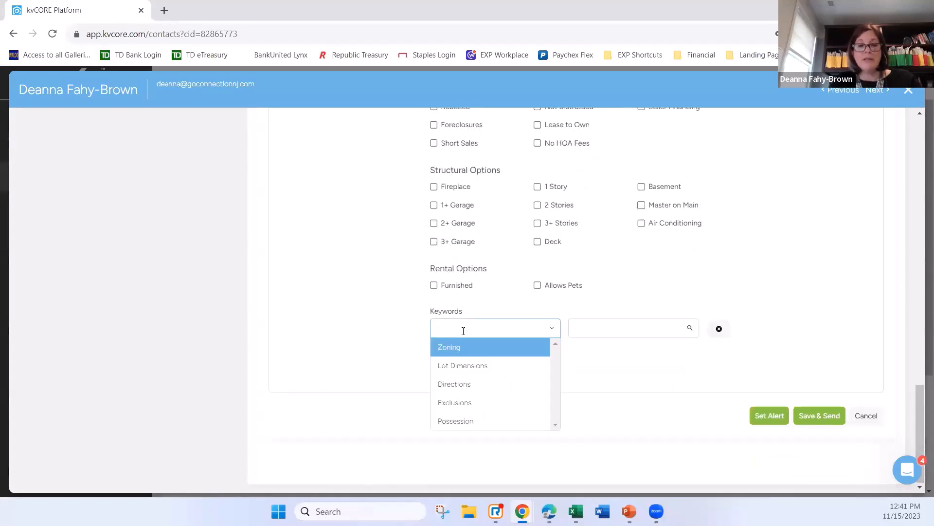
left_click(396, 314)
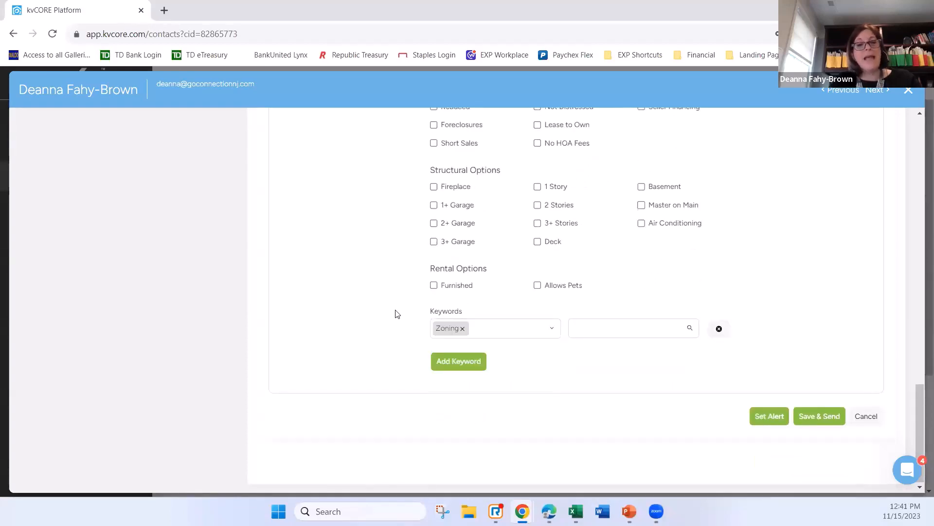
left_click(463, 329)
Recheck the alert's criteria from the amenities up to the send frequency, and set the alert without sending it immediately.
scroll(751, 244, "up", 3)
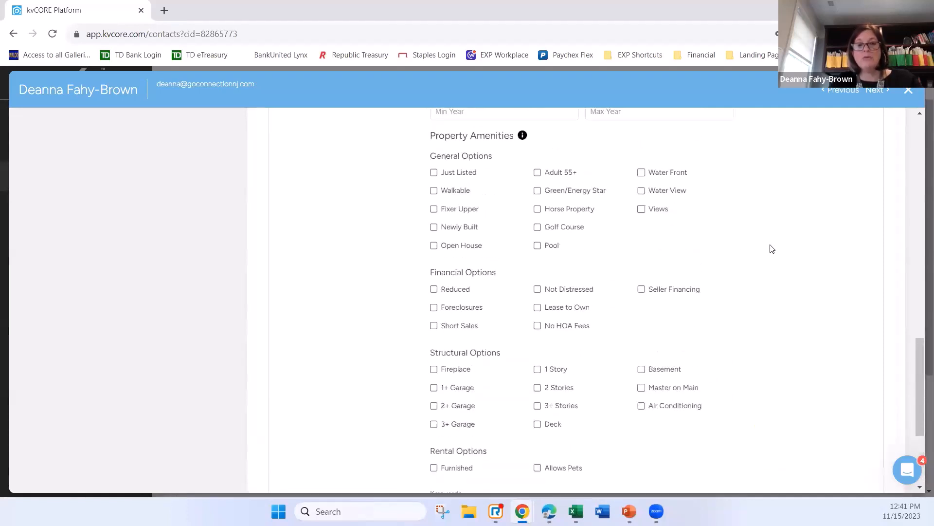
scroll(772, 245, "up", 7)
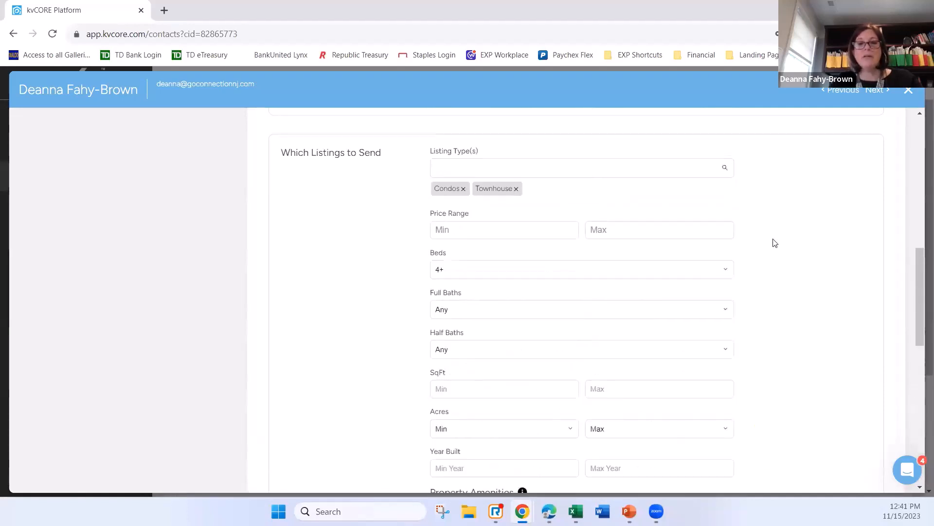
scroll(766, 250, "up", 4)
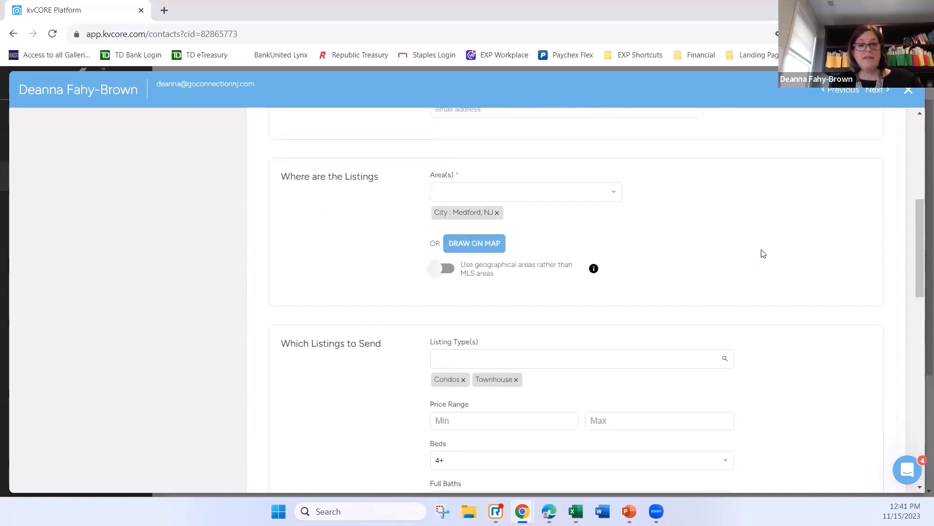
scroll(759, 252, "up", 4)
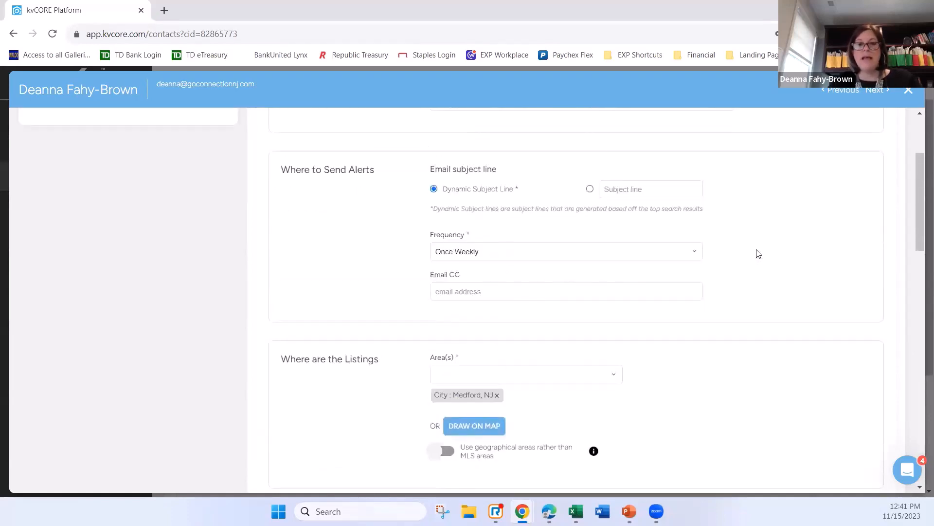
scroll(758, 252, "down", 10)
scroll(757, 252, "down", 4)
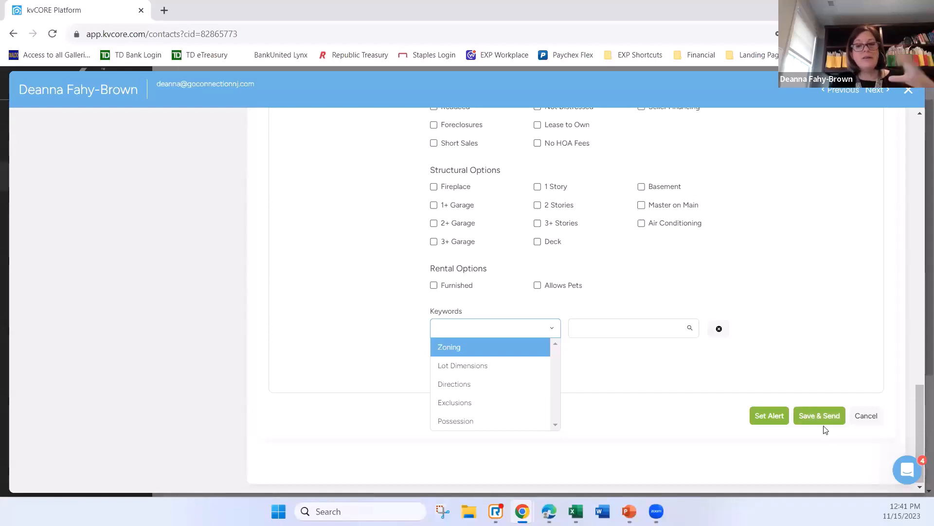
left_click(862, 419)
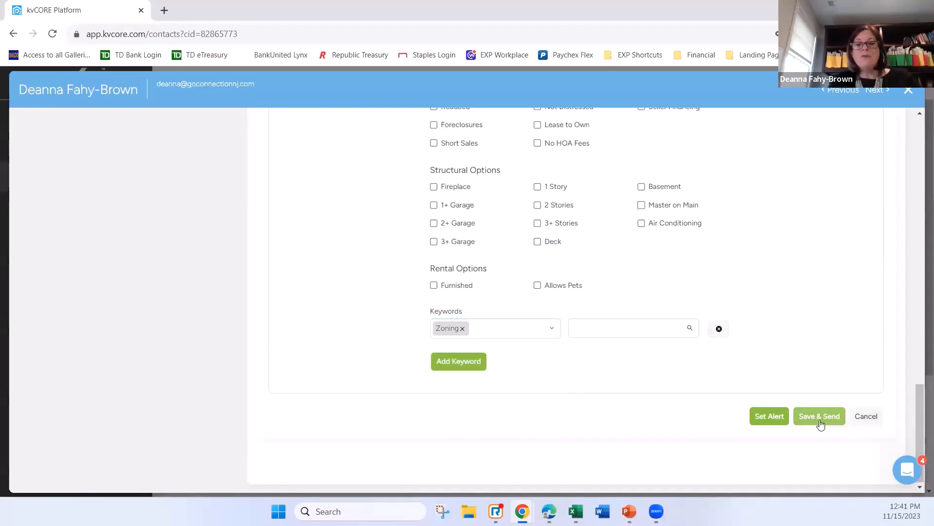
left_click(772, 417)
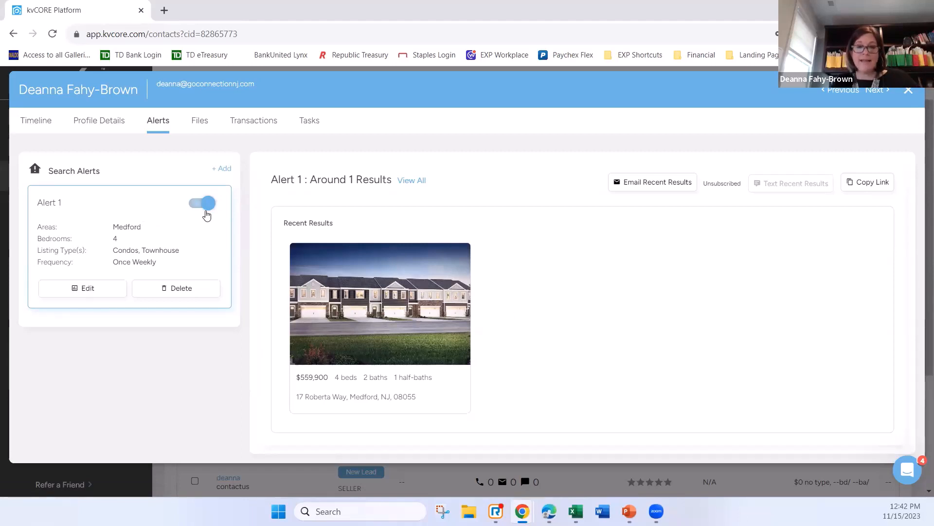
Open the Medford townhouse listing from the alert's recent results, and return to the contact's alerts.
left_click(408, 323)
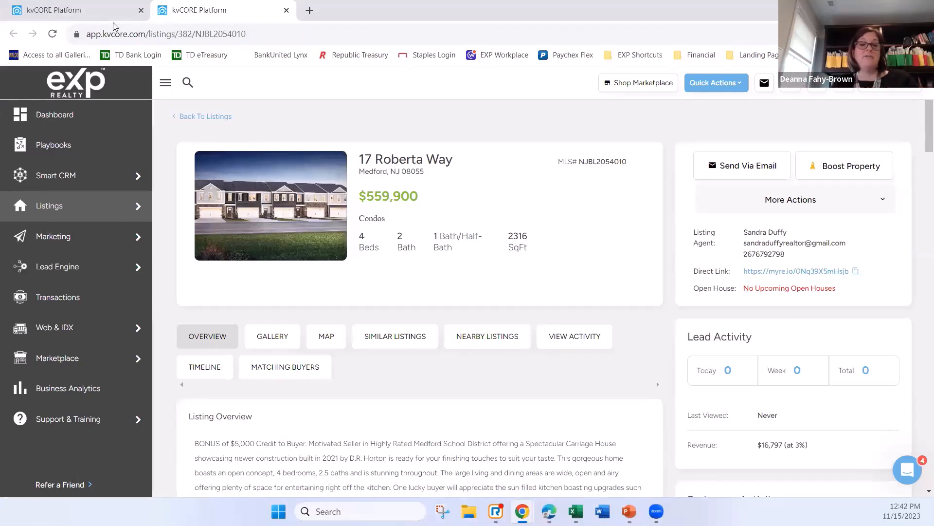
left_click(82, 7)
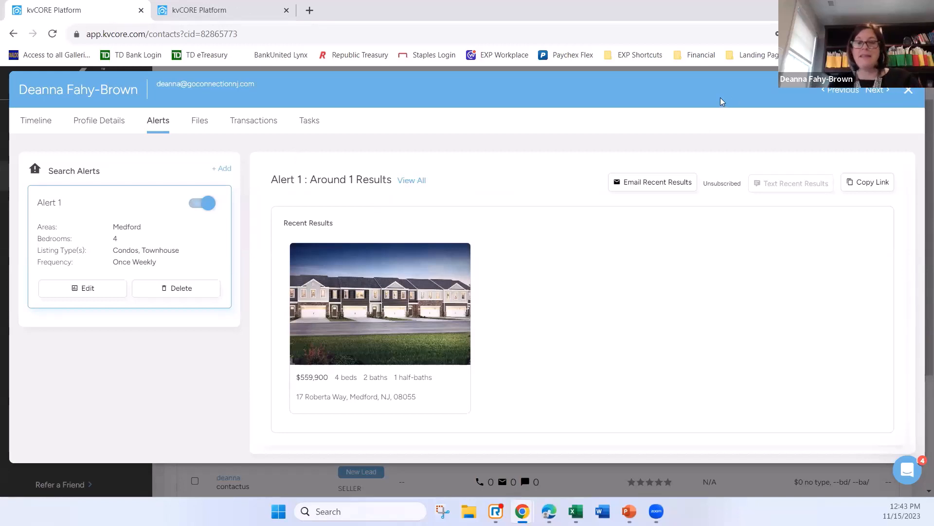
left_click_drag(720, 99, 529, 272)
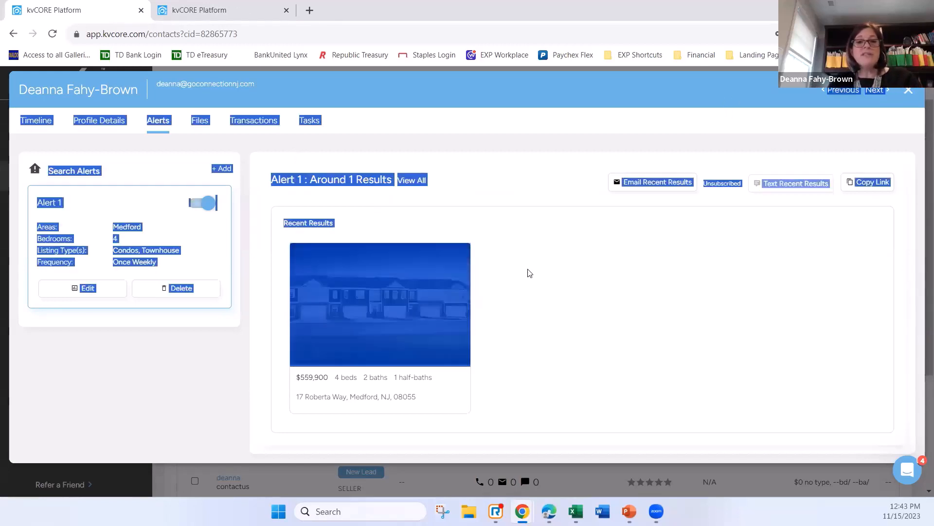
left_click(491, 170)
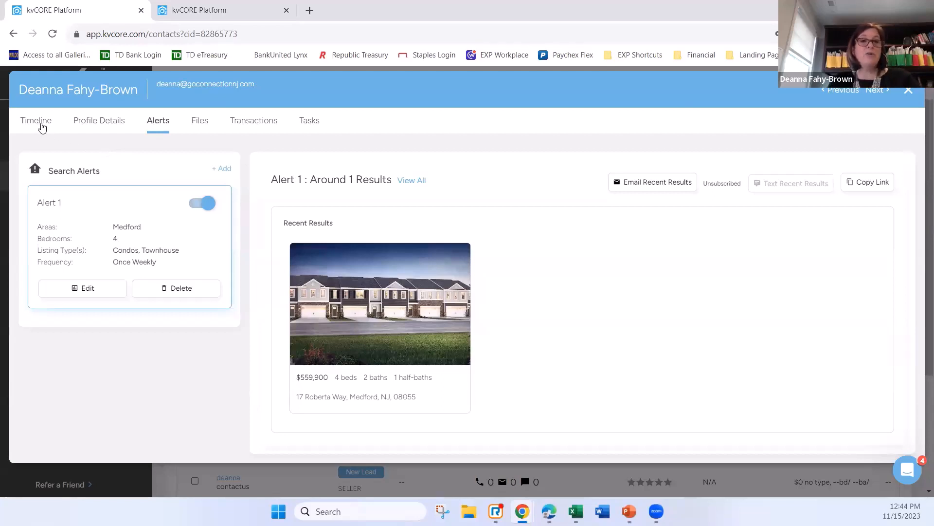
Return to the contact's timeline and look over the available actions, follow-up options, search alerts and report sections.
left_click(42, 127)
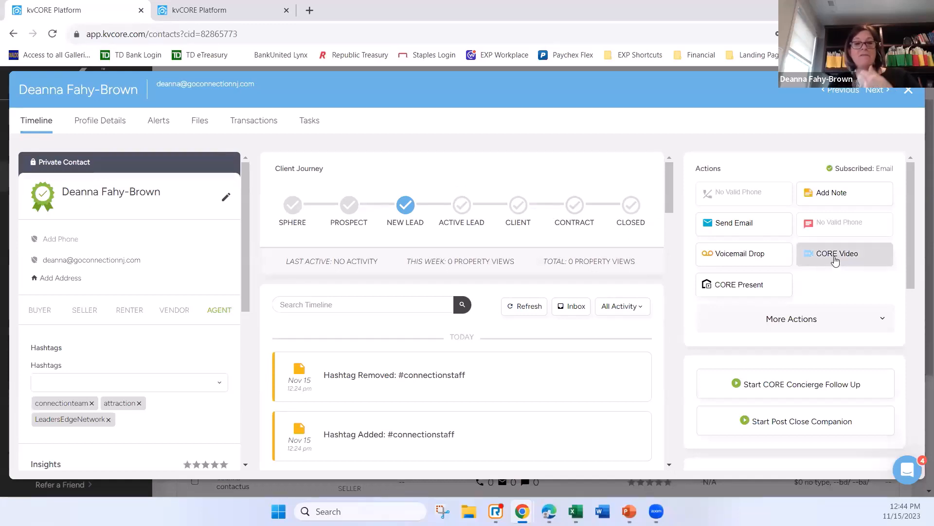
scroll(835, 261, "down", 3)
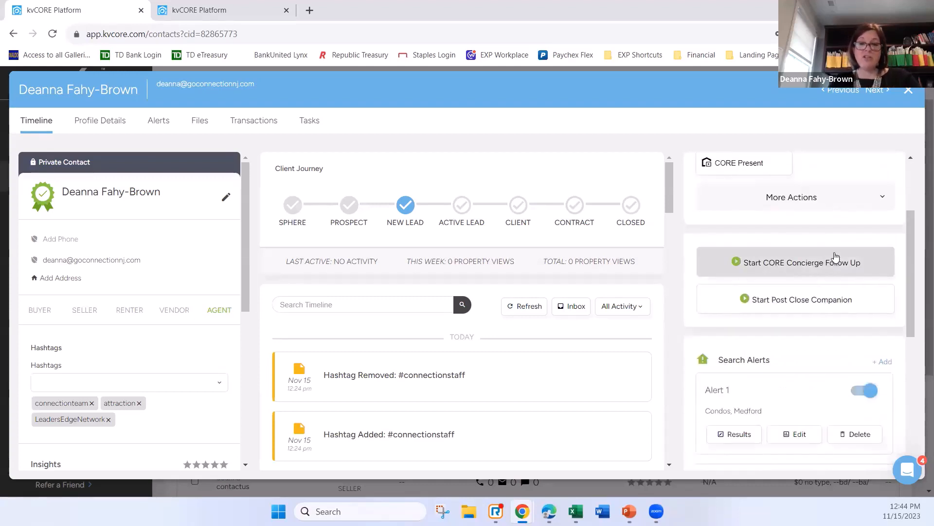
scroll(835, 257, "down", 3)
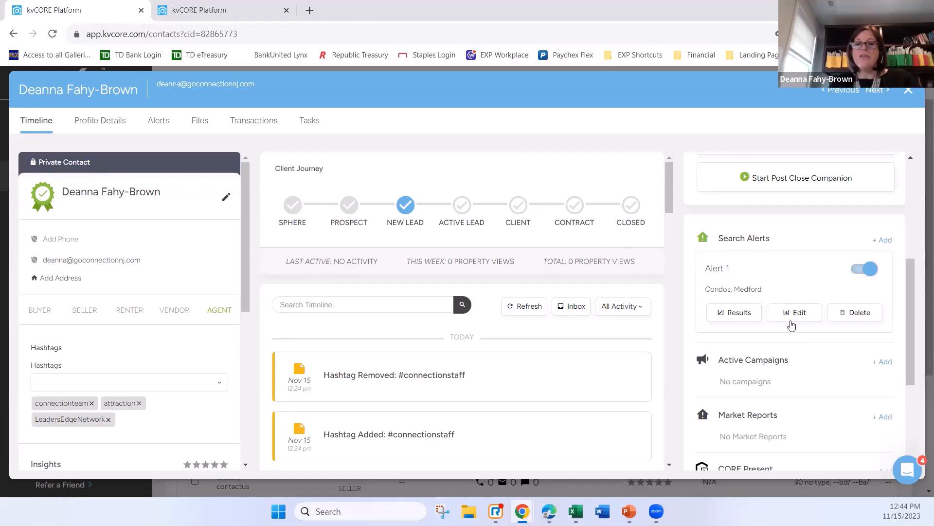
scroll(792, 325, "down", 2)
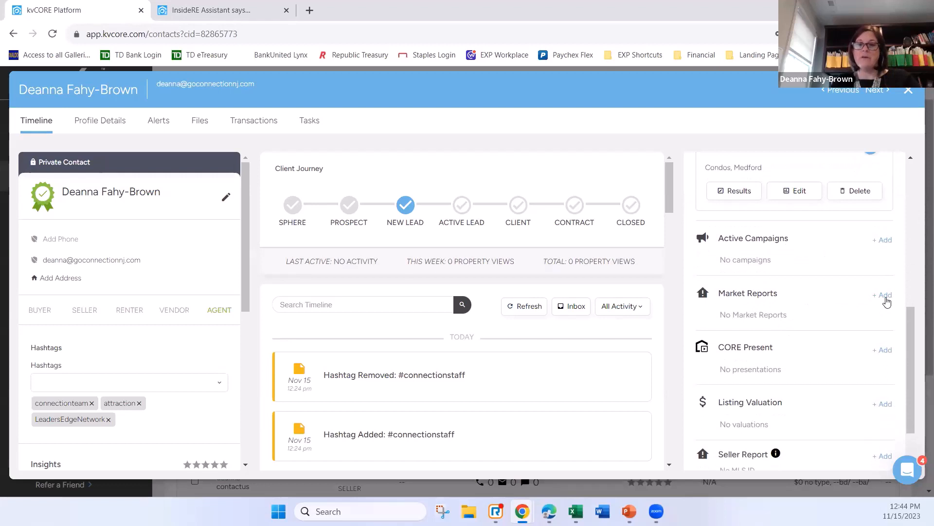
Add a market report for the city of Medford, NJ to the contact, sent every 7 days.
left_click(886, 297)
left_click(776, 322)
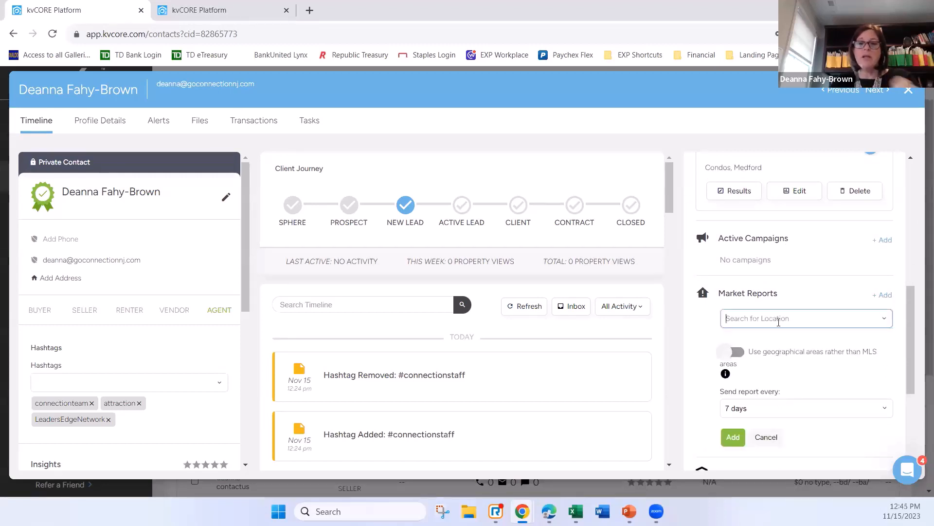
type("medford")
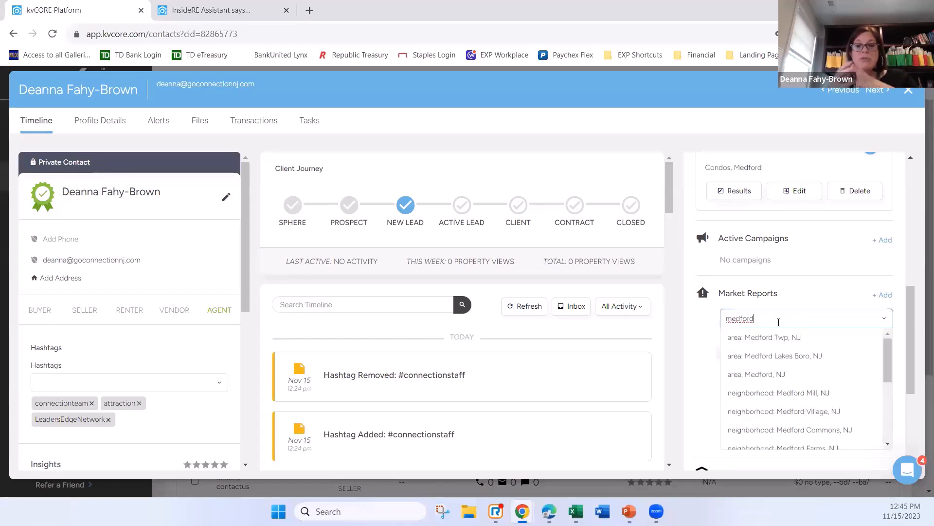
scroll(784, 348, "down", 2)
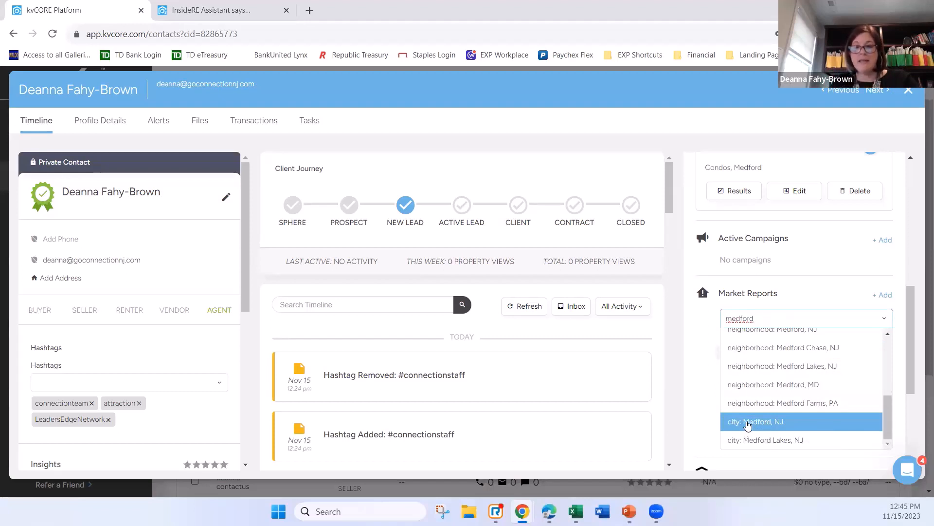
left_click(748, 423)
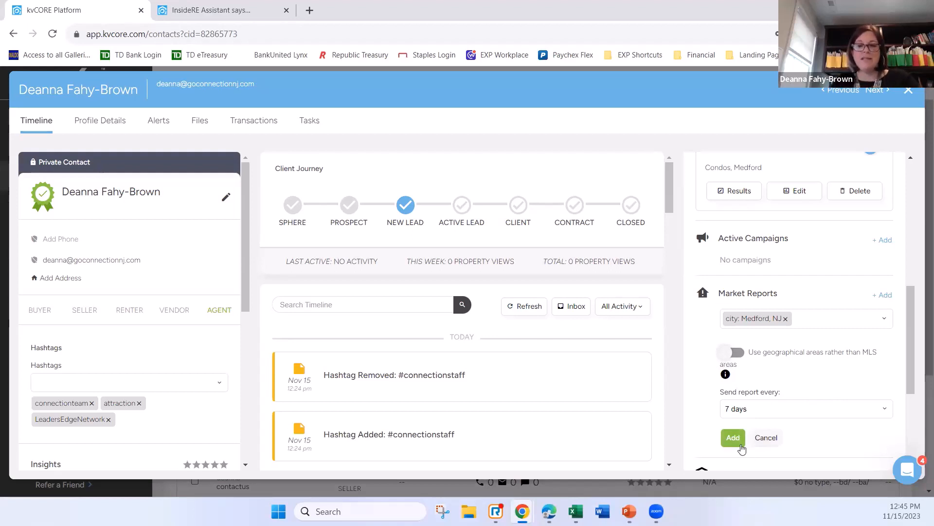
scroll(777, 384, "down", 1)
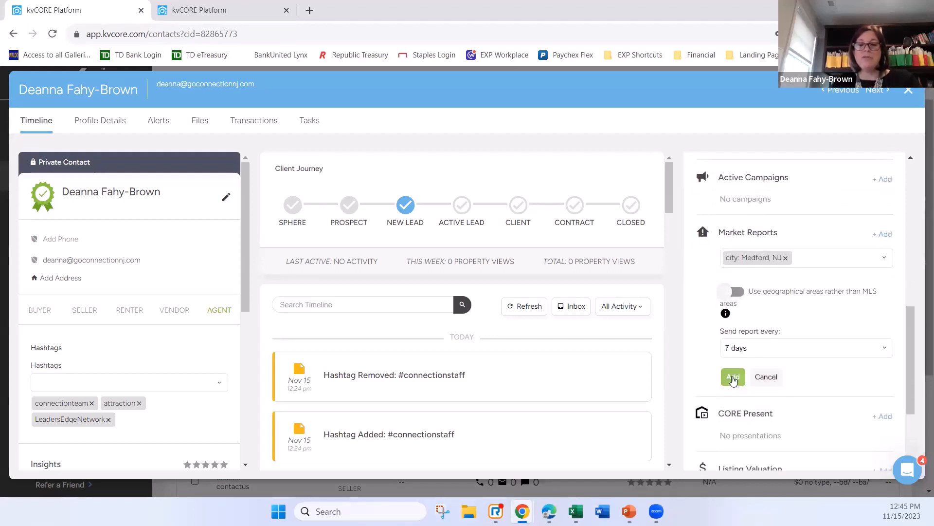
left_click(732, 378)
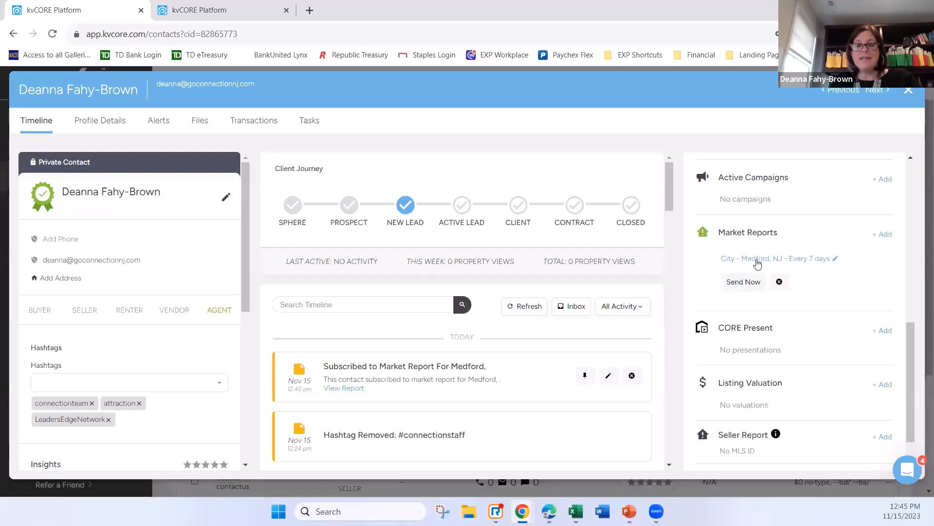
Open the Medford market report's frequency settings and remove the report from the contact.
left_click(759, 261)
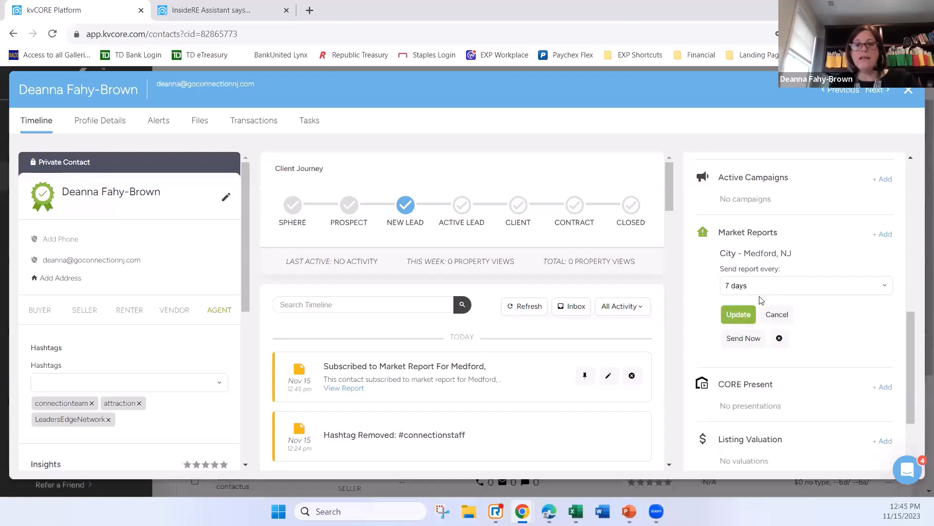
left_click(732, 321)
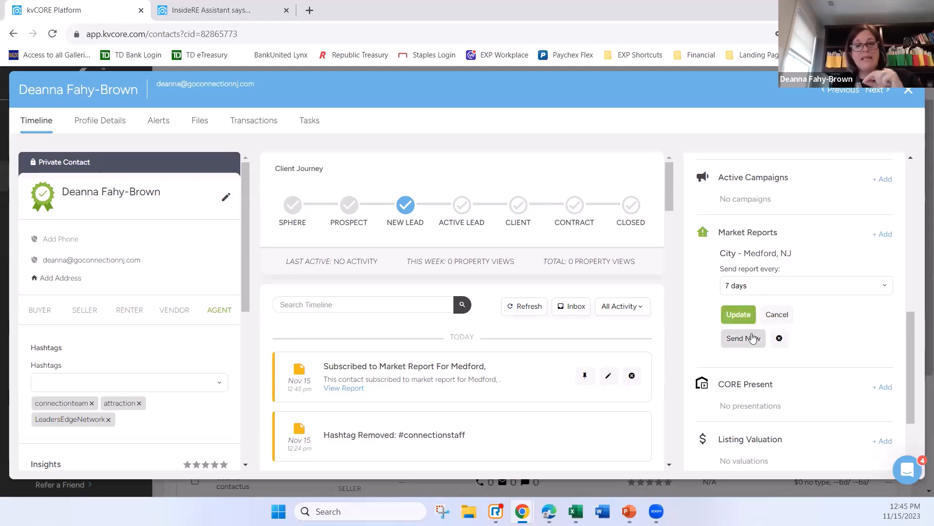
left_click(780, 339)
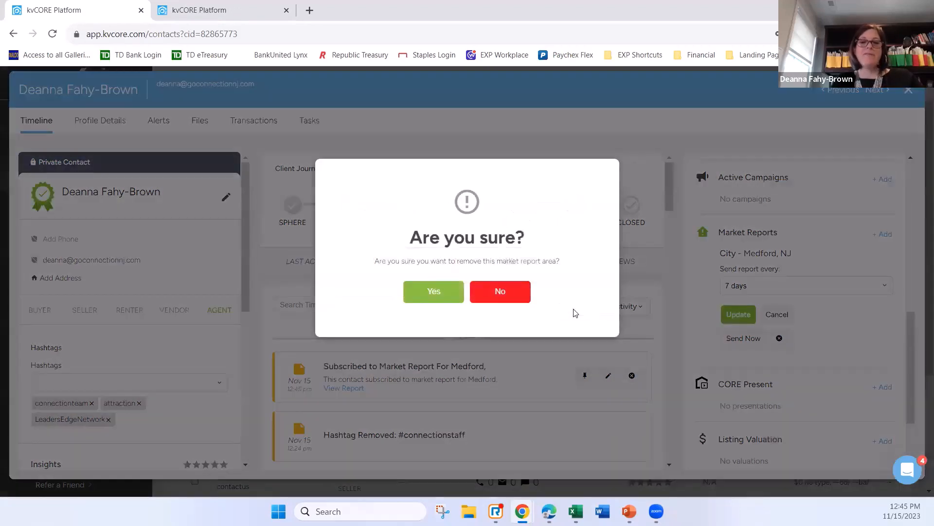
left_click(427, 291)
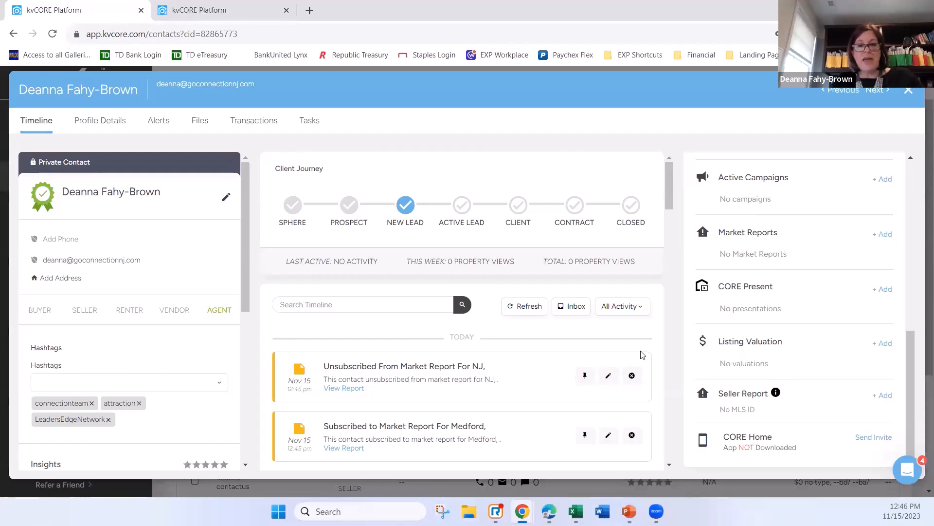
Look over the contact's timeline activity, and turn off the Medford condo search alert.
scroll(546, 319, "down", 2)
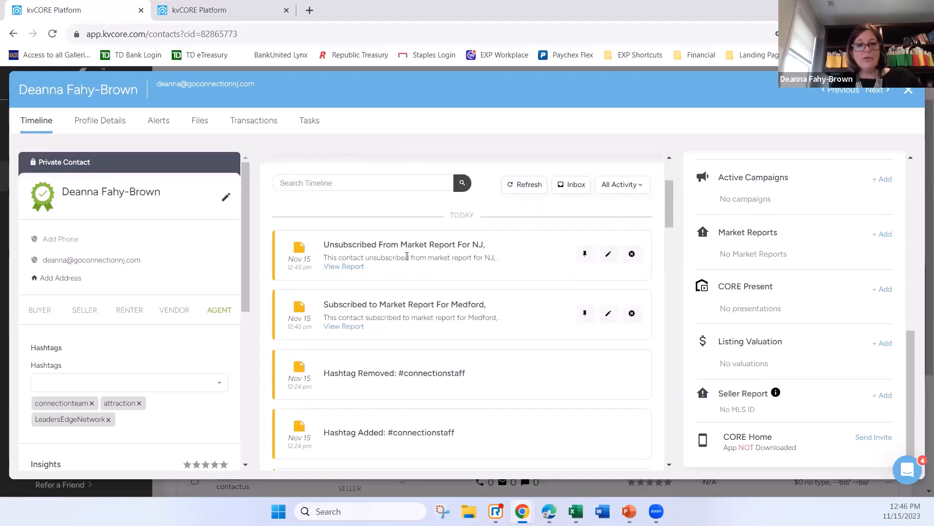
scroll(413, 270, "down", 2)
scroll(410, 263, "up", 1)
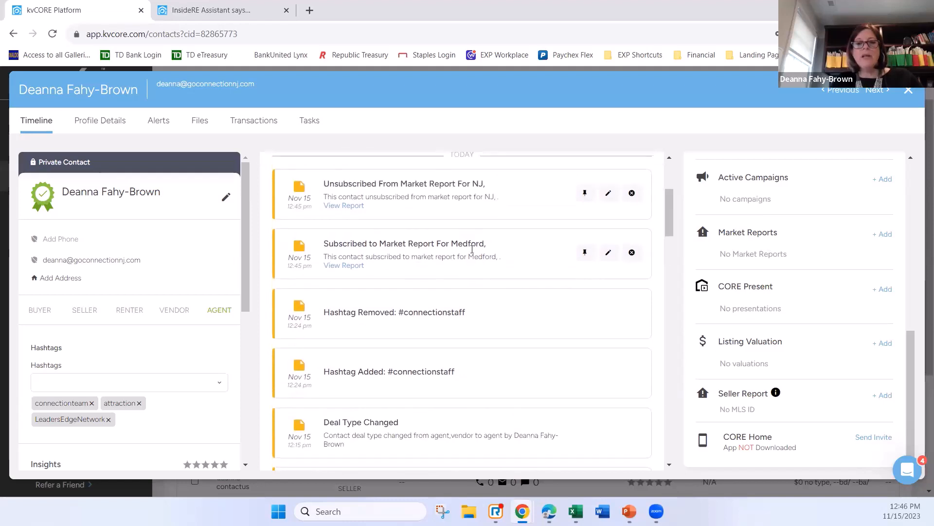
scroll(458, 251, "up", 1)
scroll(506, 244, "up", 1)
scroll(788, 260, "up", 2)
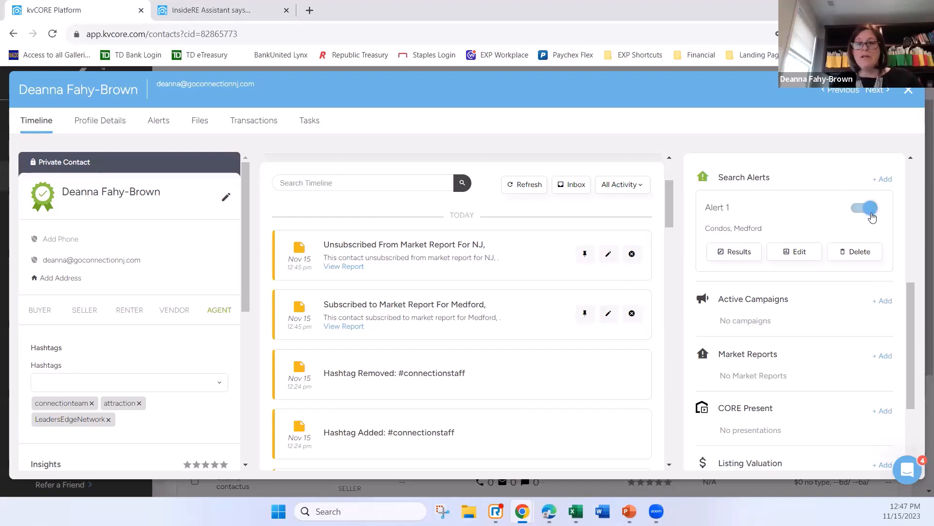
left_click(871, 210)
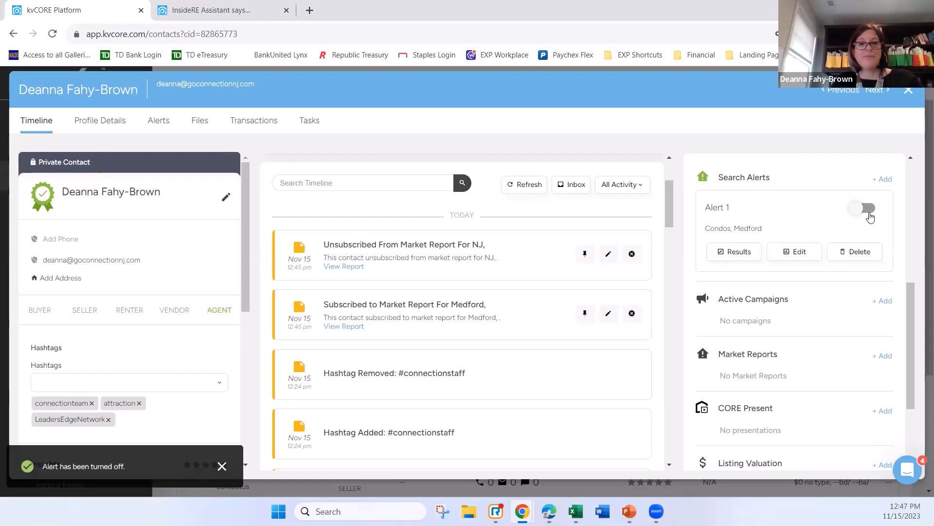
Open the contact's profile details and examine the referral source, home preferences, contact info, address and social media fields.
left_click(100, 123)
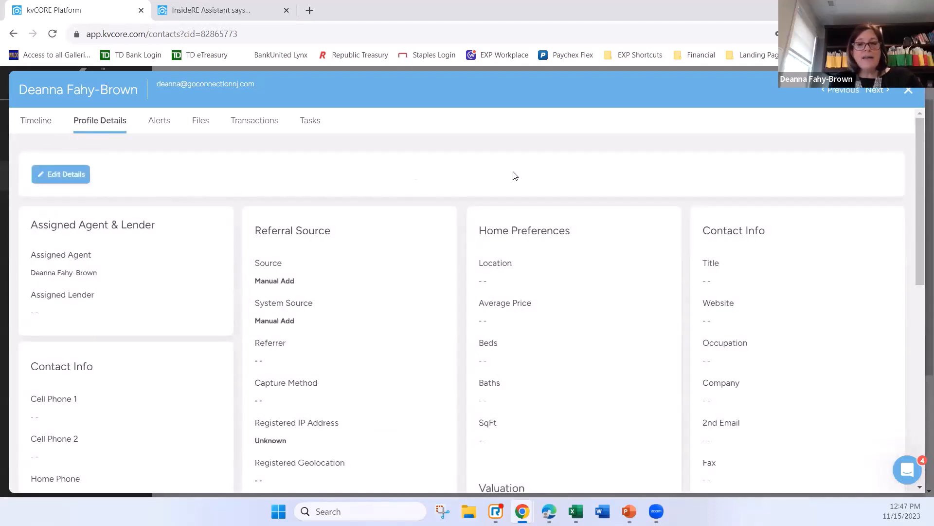
scroll(351, 278, "down", 3)
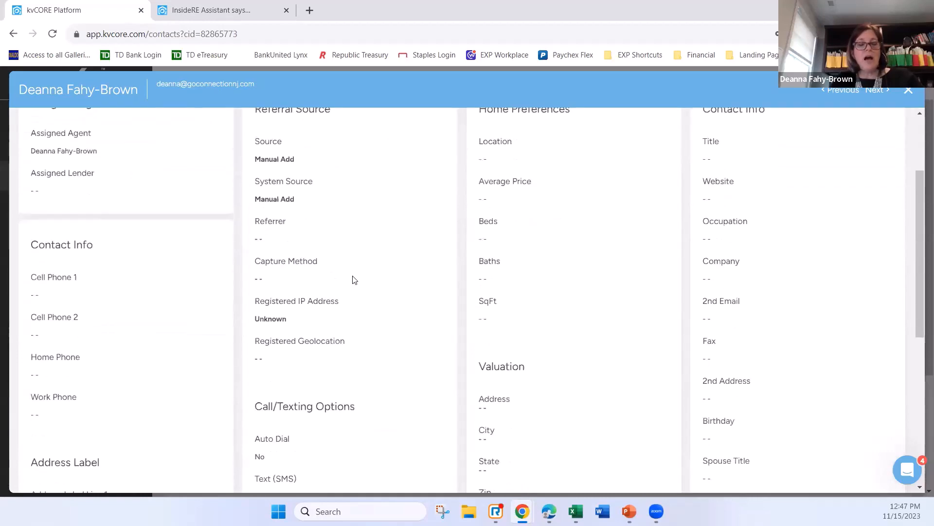
scroll(354, 279, "down", 5)
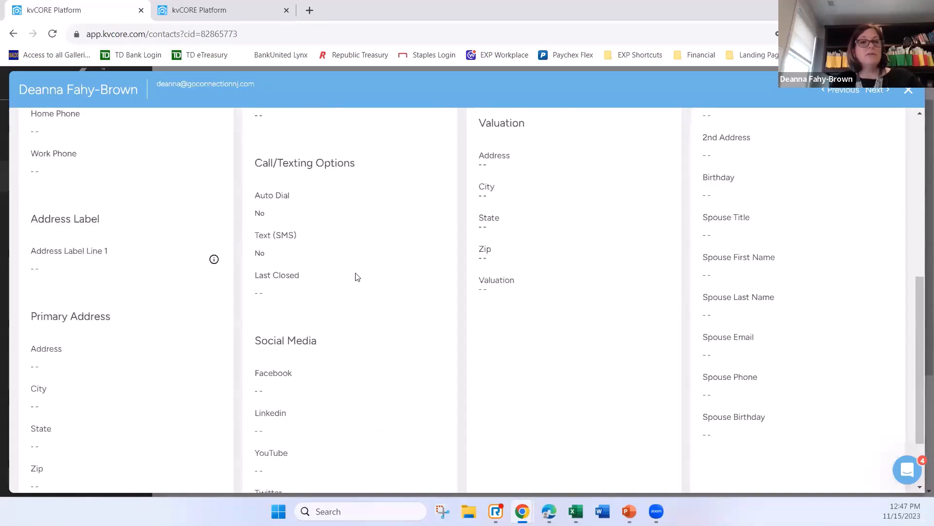
Look through the contact's timeline, alerts, files, transactions and tasks sections, ending back on the timeline.
scroll(357, 277, "up", 8)
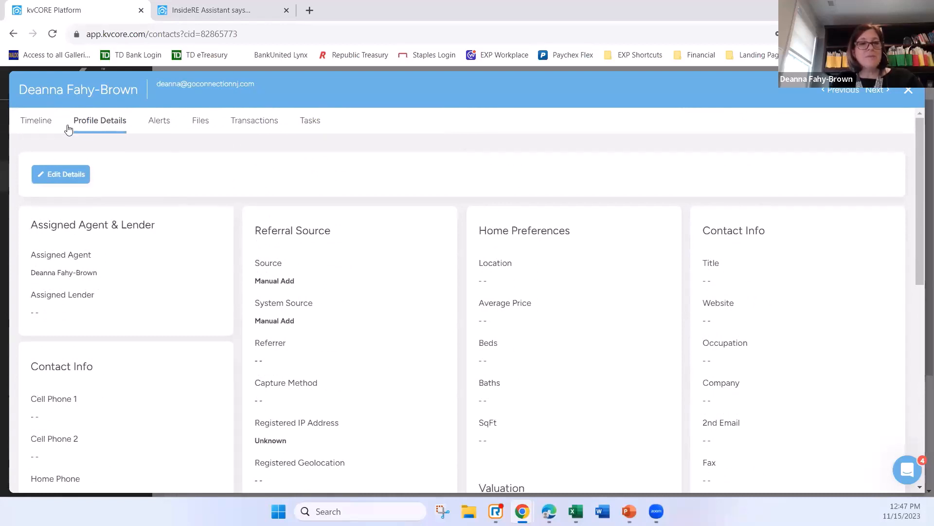
left_click(31, 126)
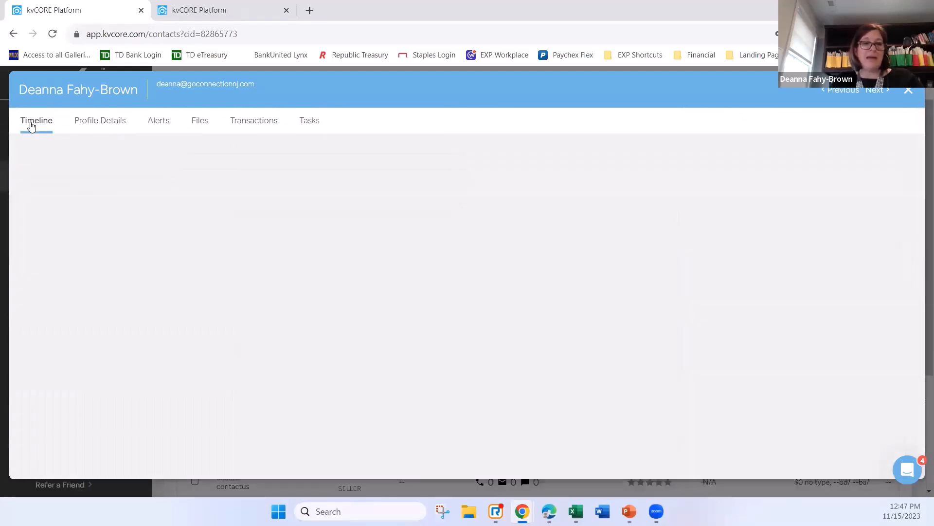
left_click(162, 126)
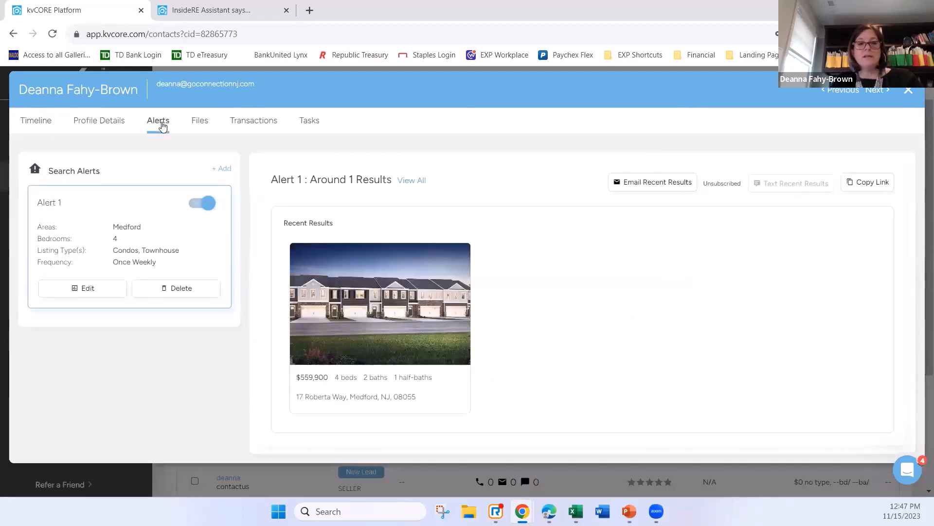
left_click(197, 125)
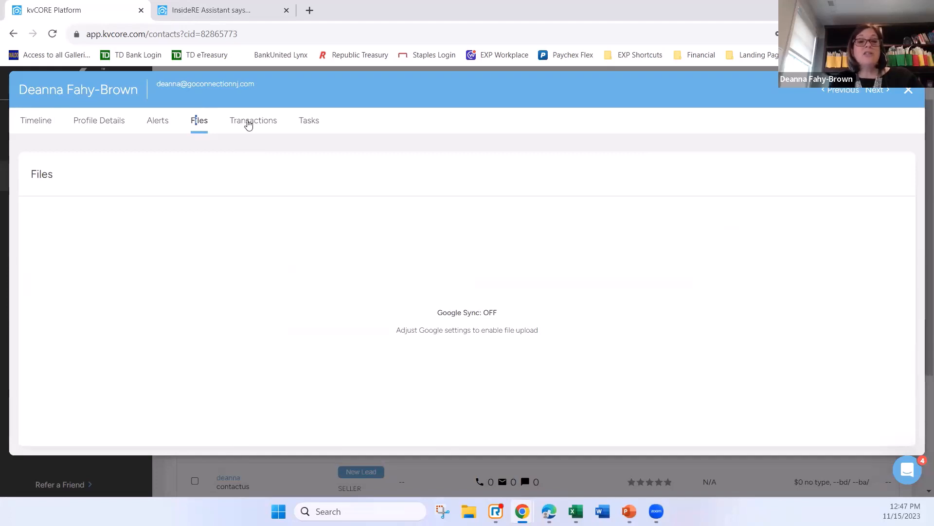
left_click(250, 125)
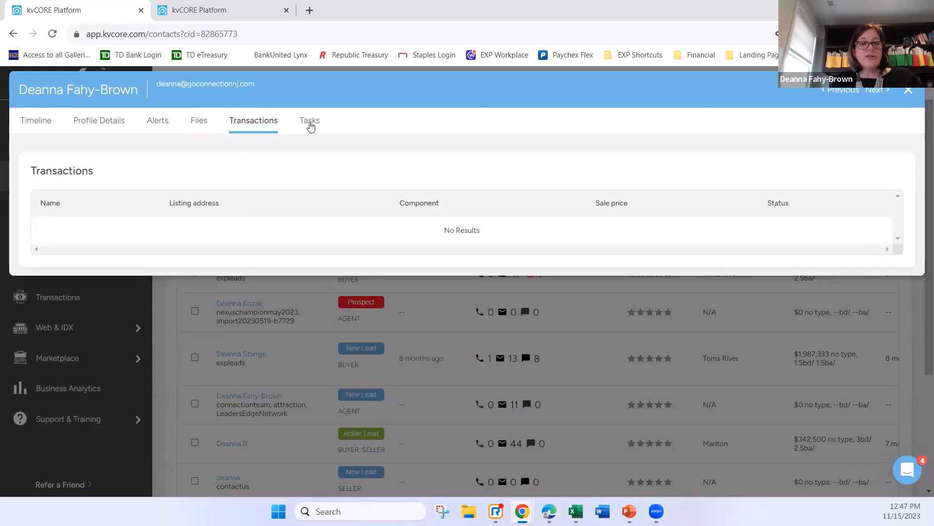
left_click(310, 126)
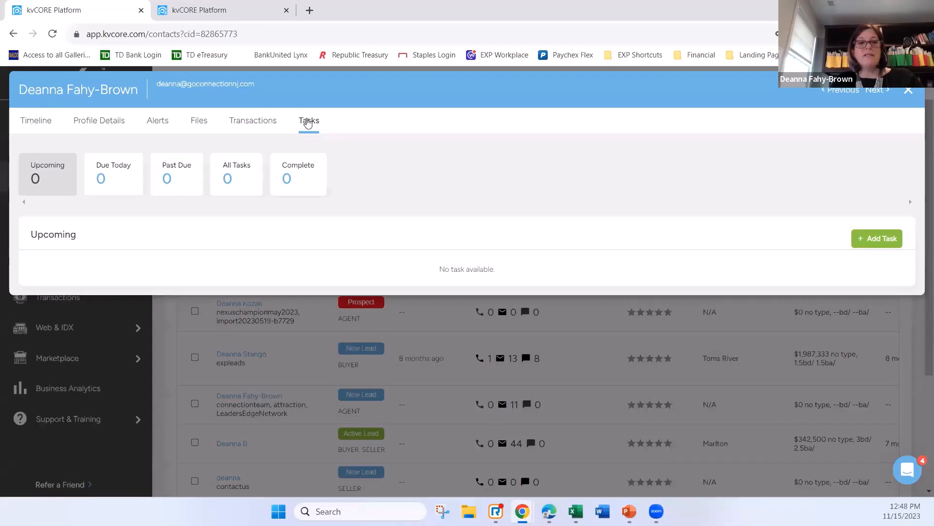
left_click(47, 122)
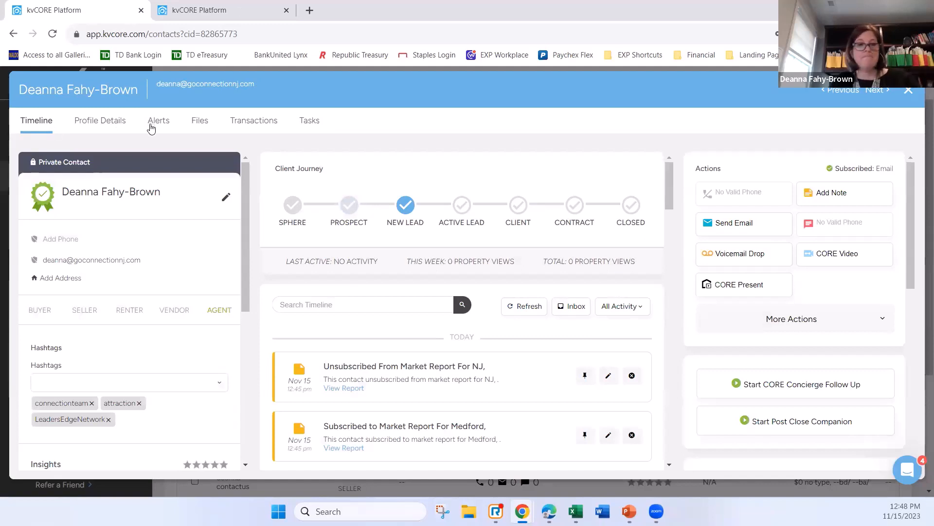
left_click_drag(621, 90, 603, 153)
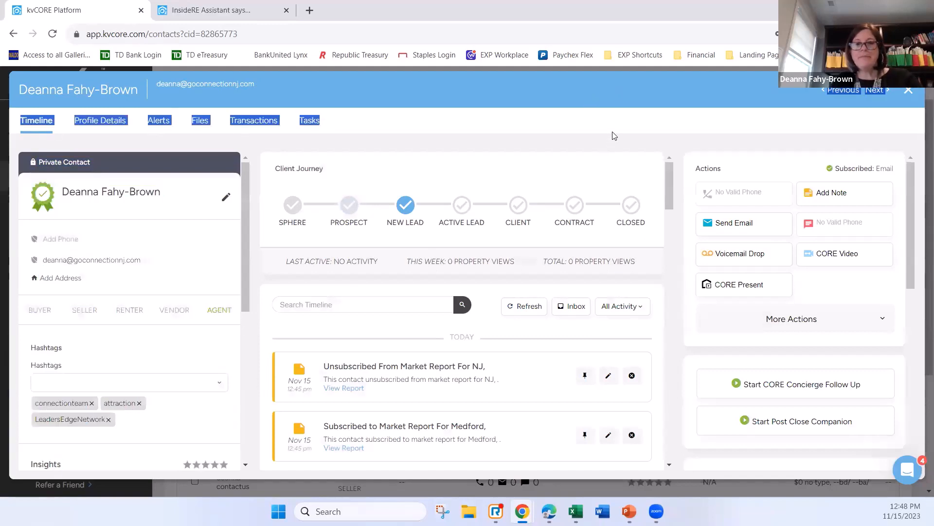
left_click(613, 129)
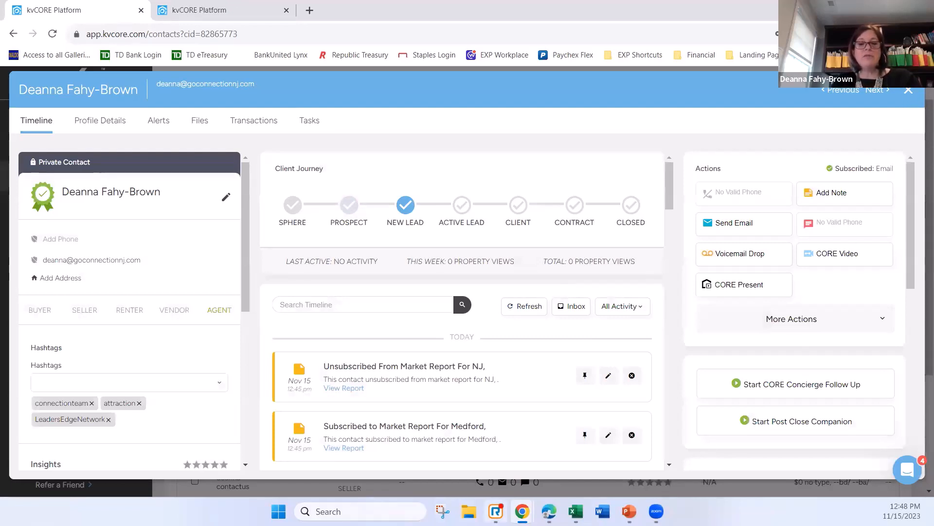
Switch to the kvCore Contact Upload Template workbook in Excel and examine the sample row's First Name, Last Name, Email and Status entries.
mouse_move(575, 511)
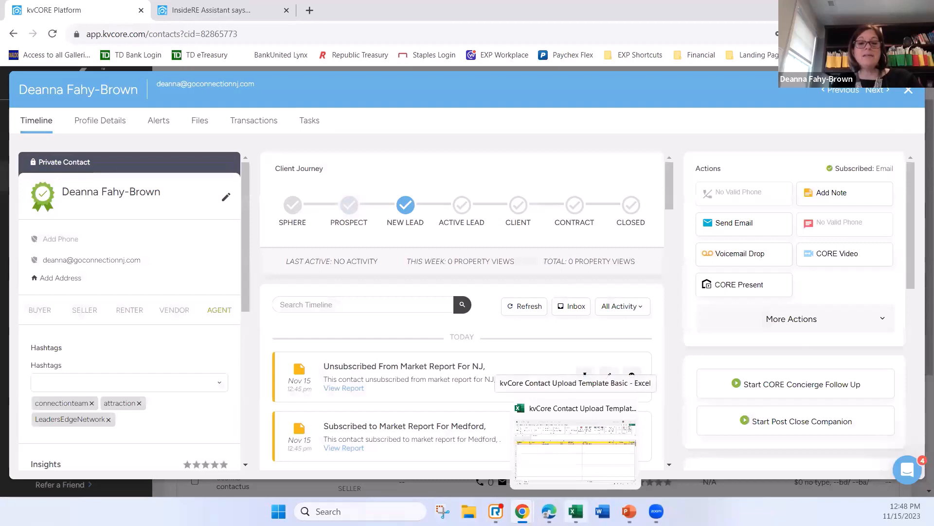
left_click(576, 448)
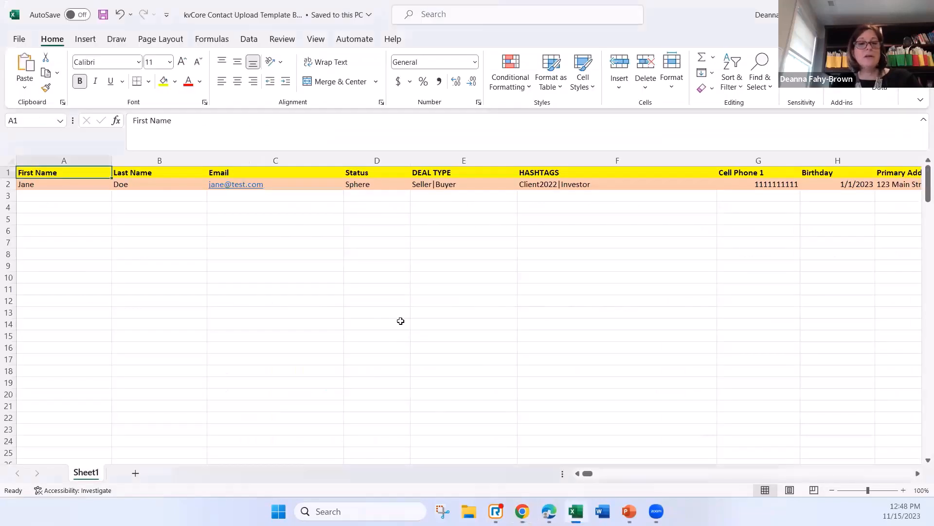
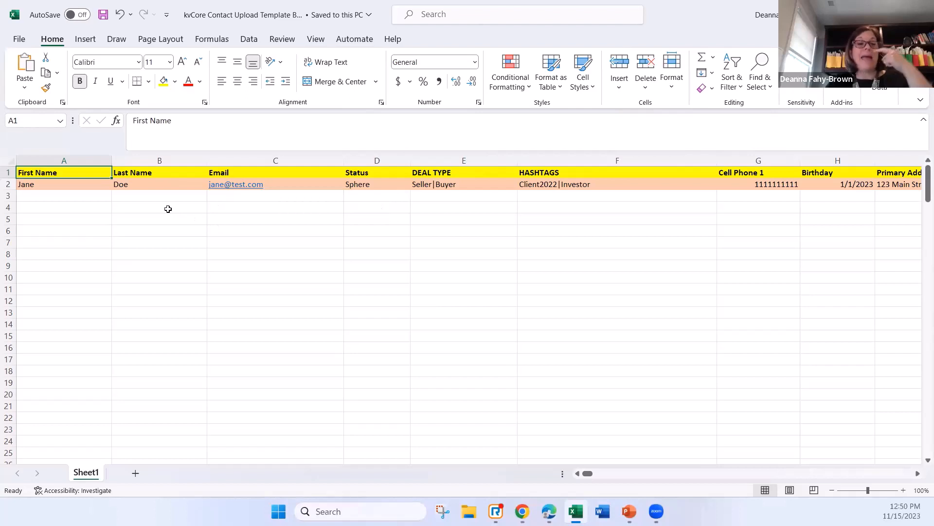
left_click(78, 184)
left_click(149, 187)
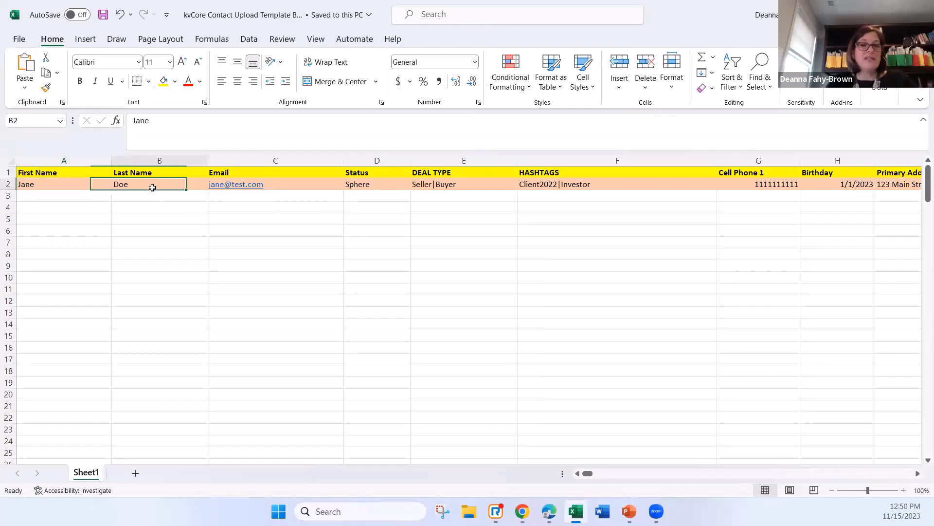
left_click(301, 186)
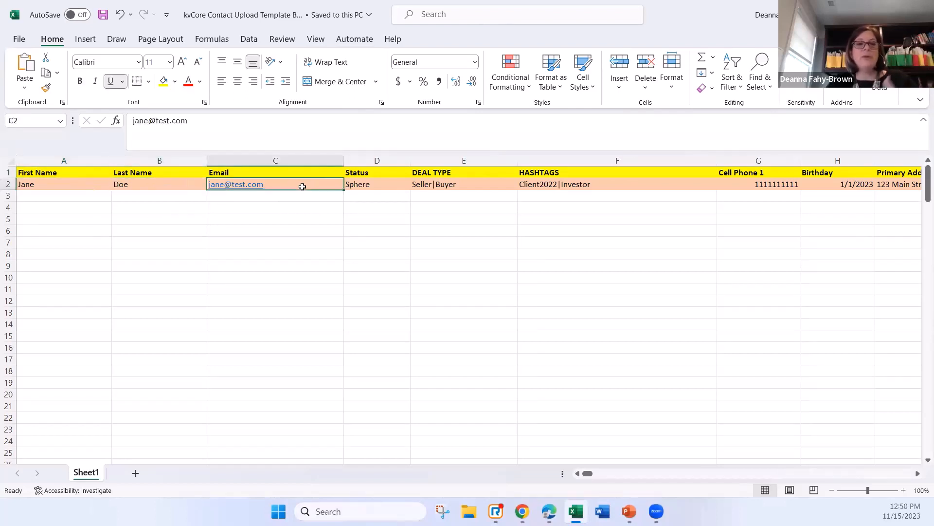
left_click(387, 185)
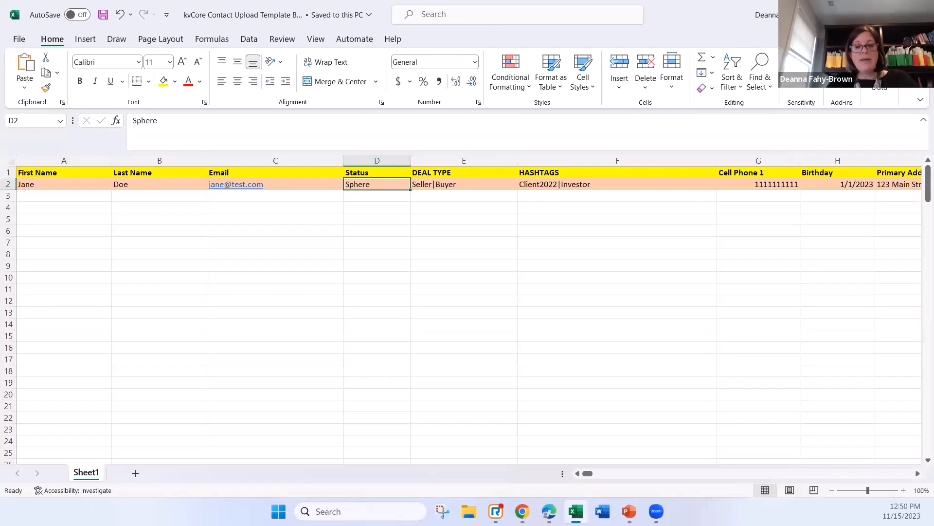
Compare the template's Status and Deal Type columns with the status and lead type options on the PowerPoint database-building slide.
left_click(629, 511)
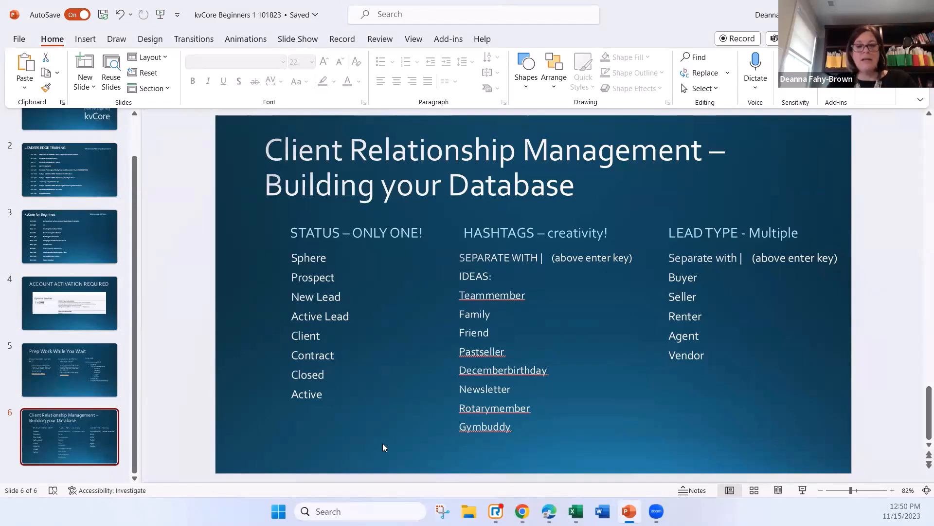
left_click(576, 511)
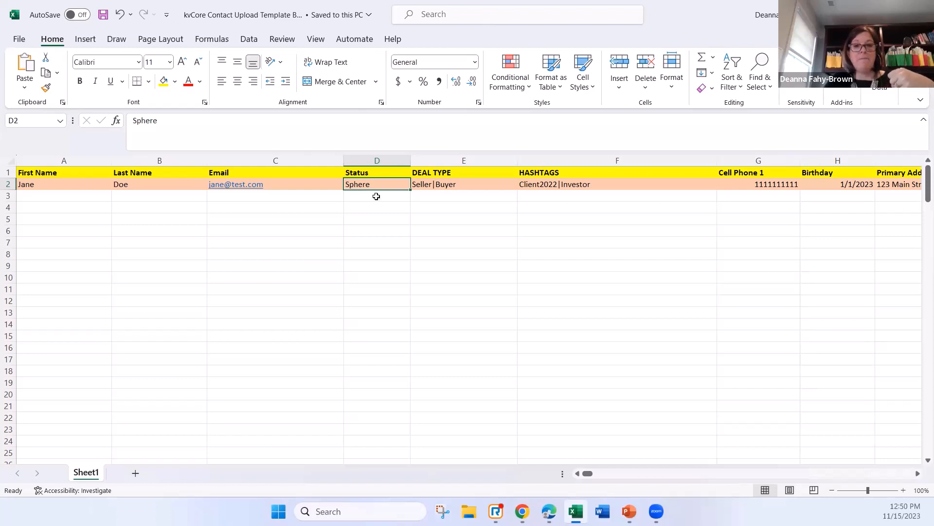
left_click(430, 192)
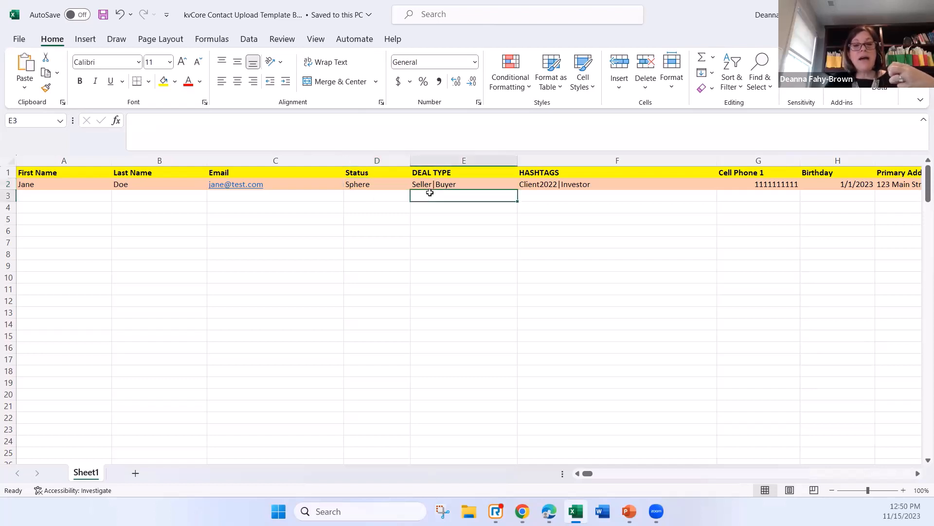
mouse_move(575, 511)
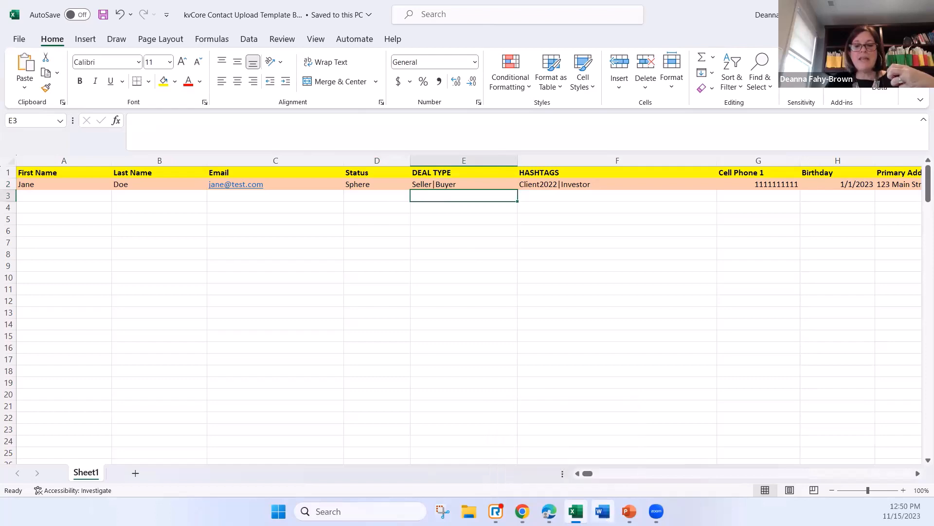
left_click(629, 511)
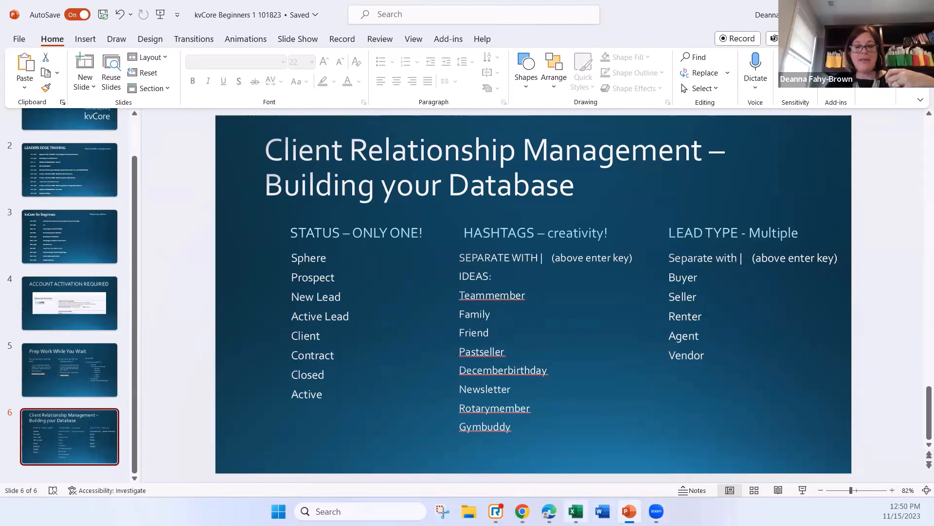
left_click(576, 511)
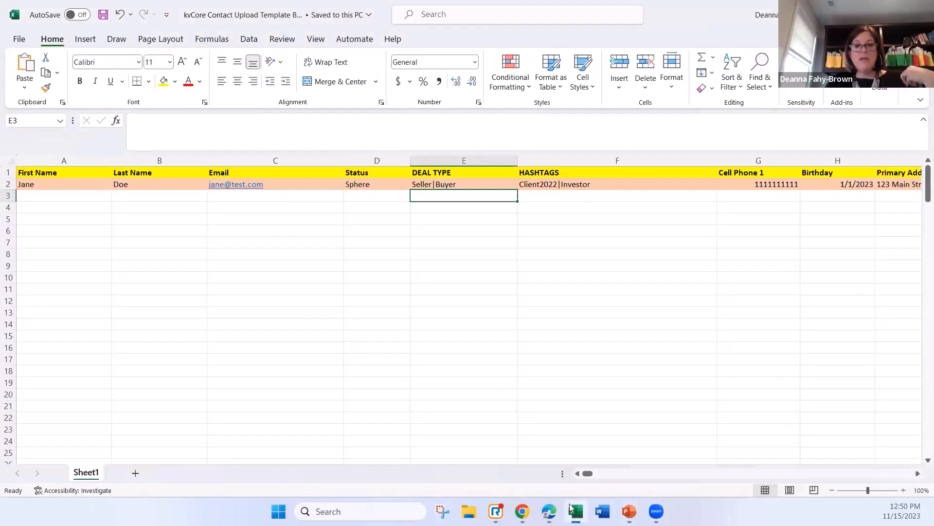
left_click(473, 184)
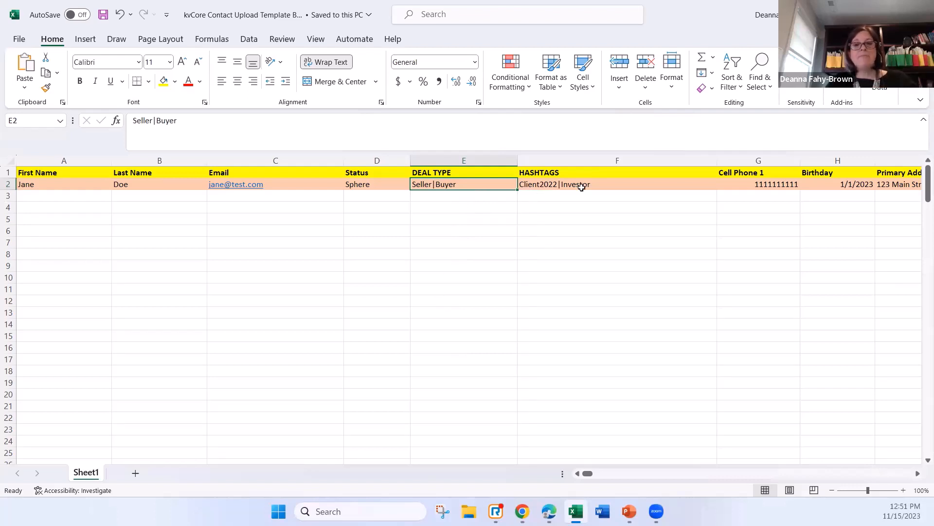
Append the hashtags Friend, Church, Seller2023 and PTA to the sample contact's entry in cell F2, separated by the | character.
left_click(599, 184)
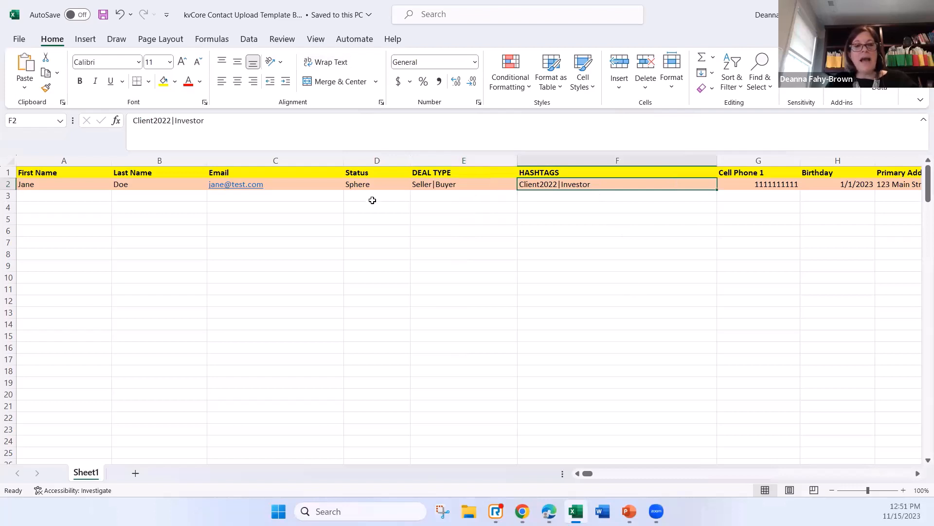
left_click(225, 123)
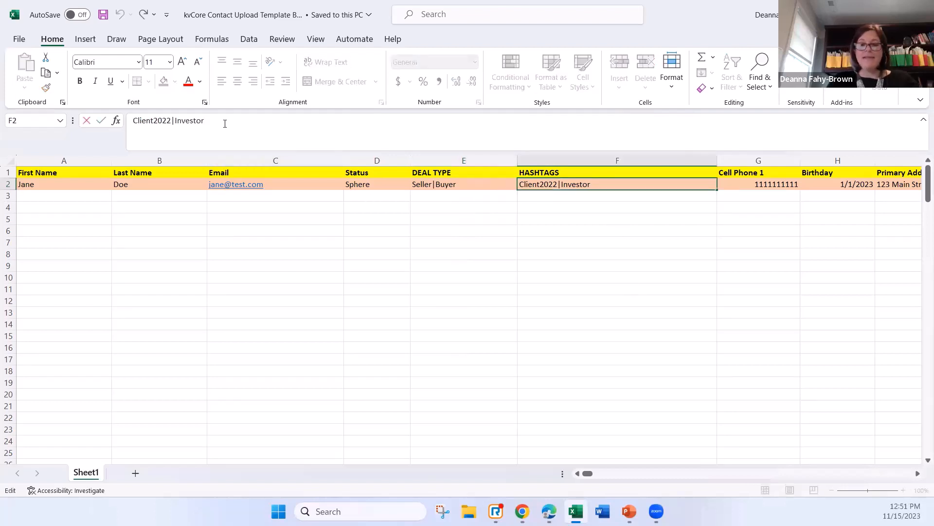
type("|")
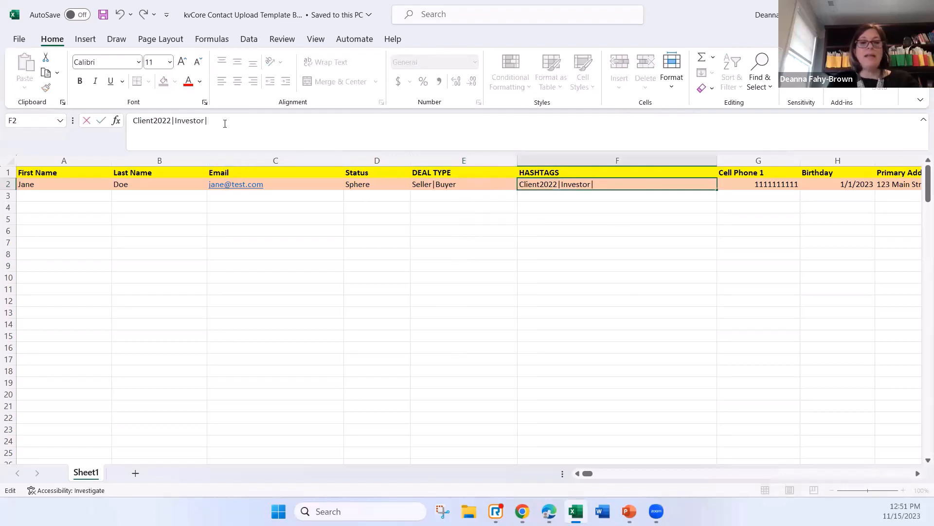
type("Friend")
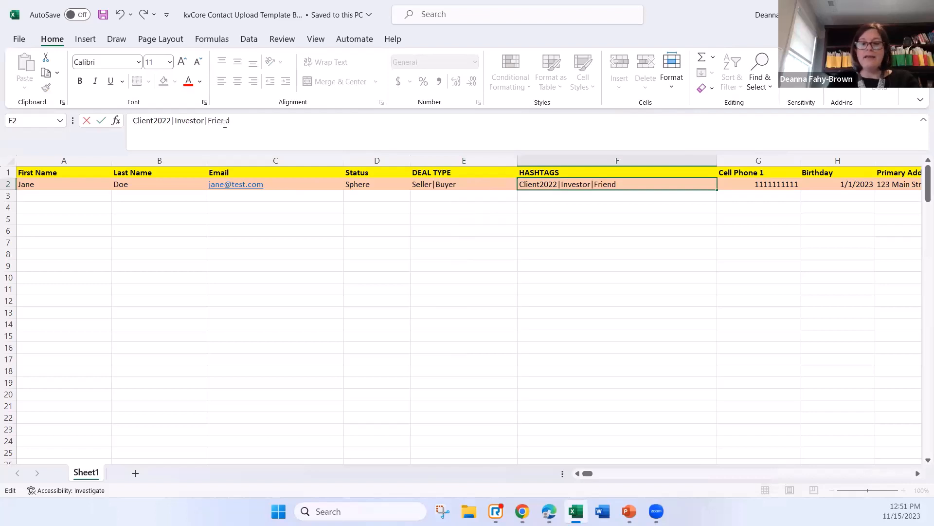
type("|Church")
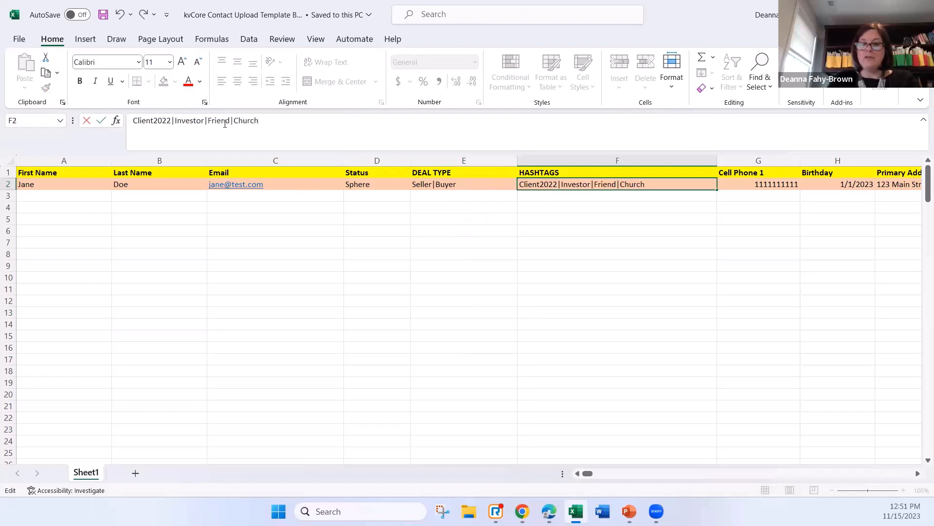
type("|")
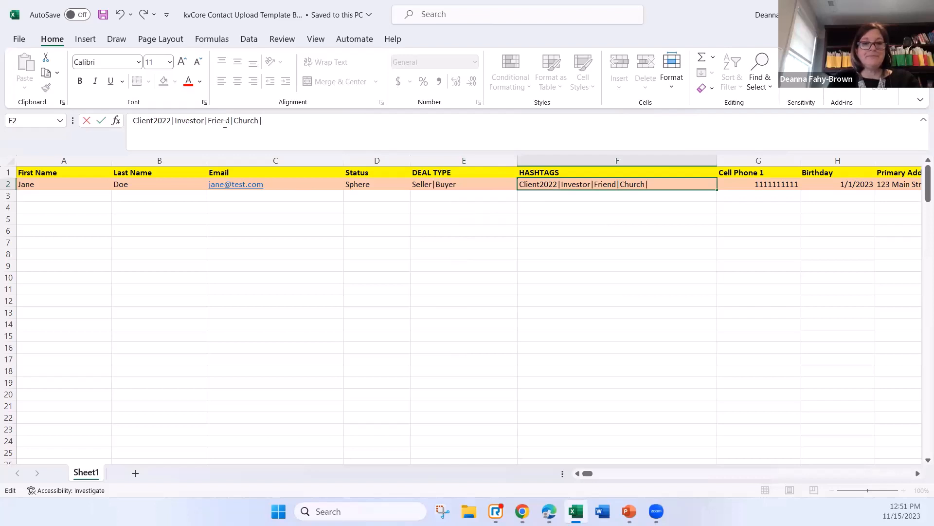
type("Seller2023")
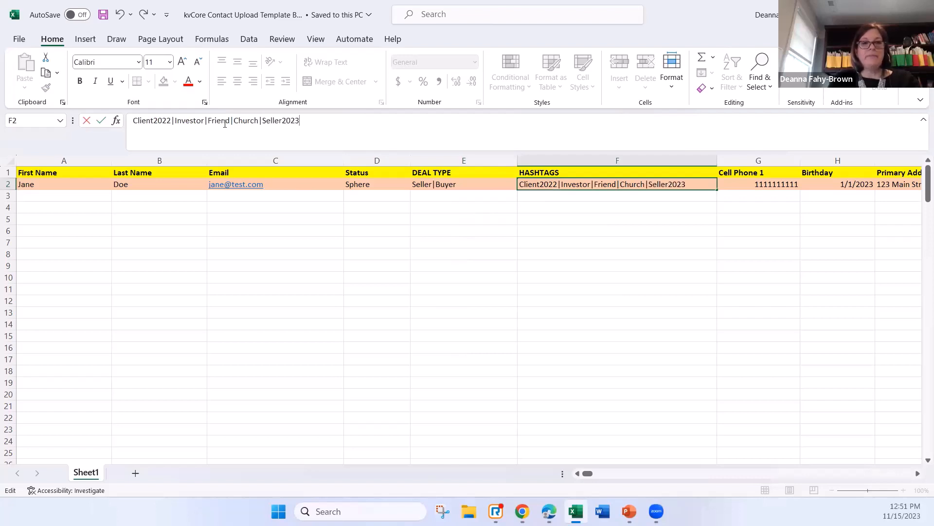
type("|PTA")
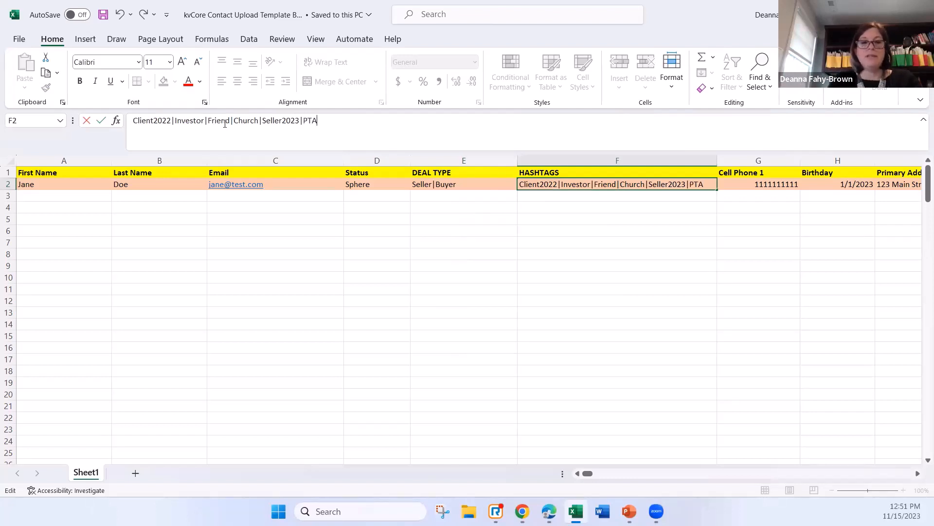
key("Return")
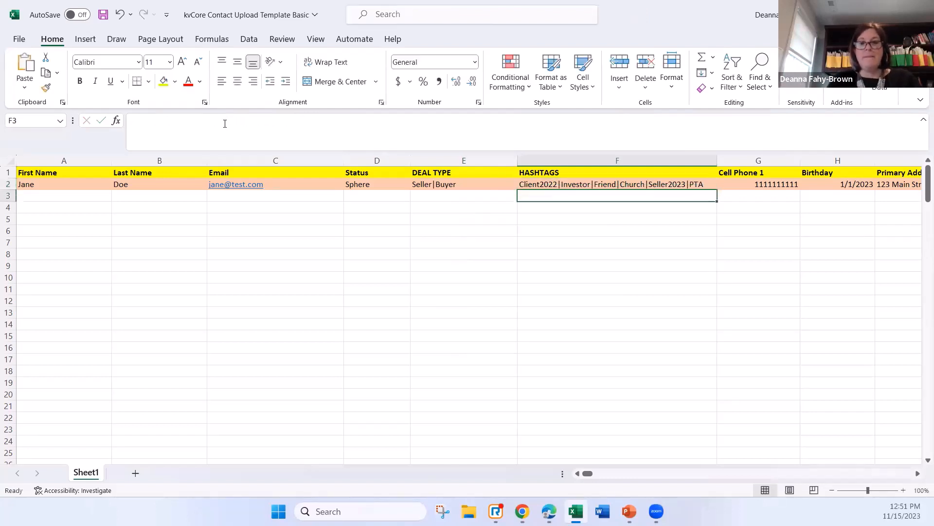
Examine the sample row's Hashtags, Cell Phone 1 and Birthday entries for their expected formats.
left_click(552, 185)
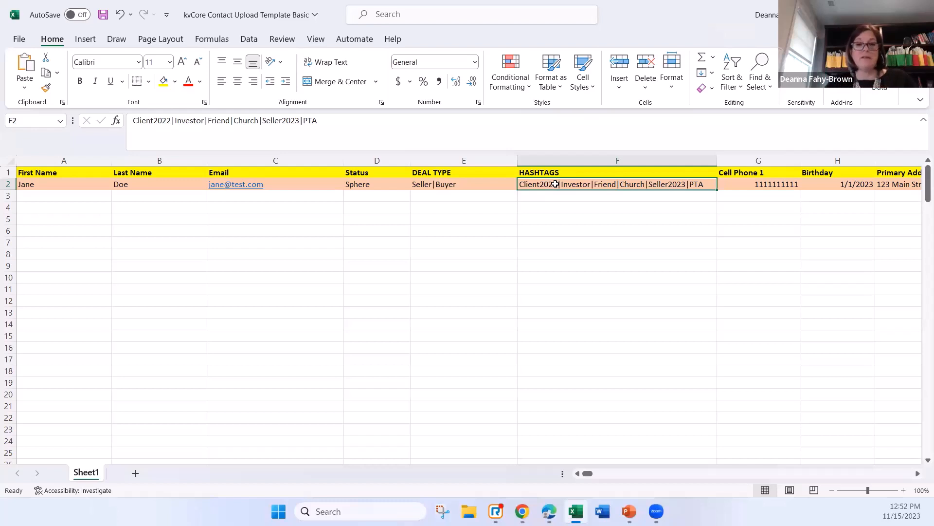
key("Tab")
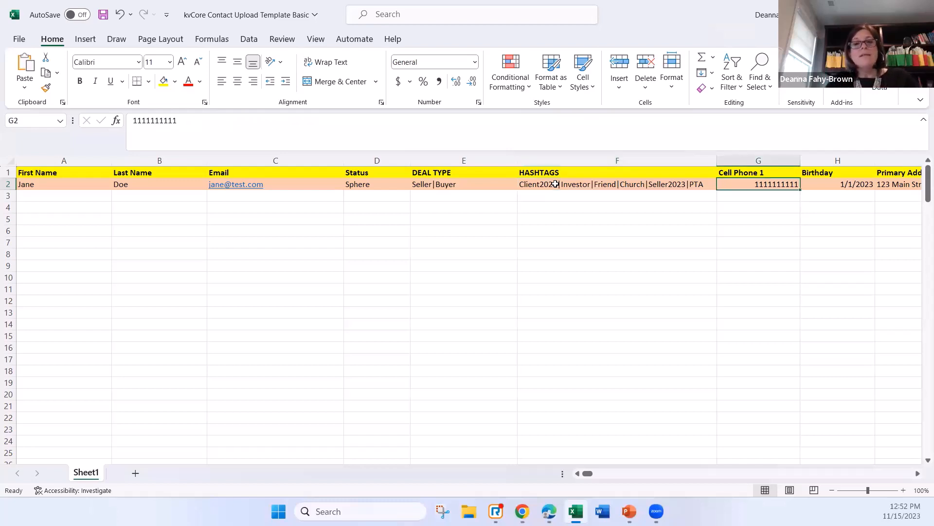
key("Tab")
key("shift+Tab")
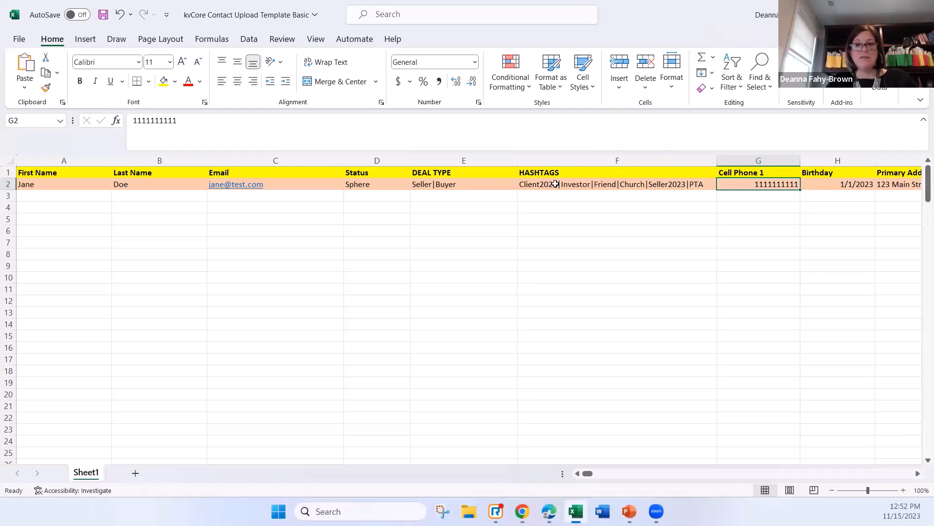
key("Tab")
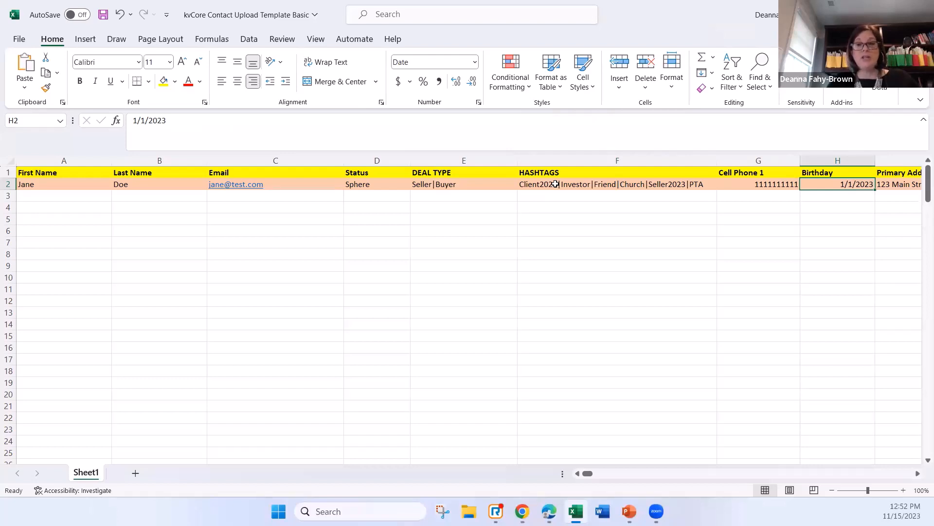
Examine the sample row's Primary Address, Primary City, Primary State, Primary Zip and Source entries.
key("Right")
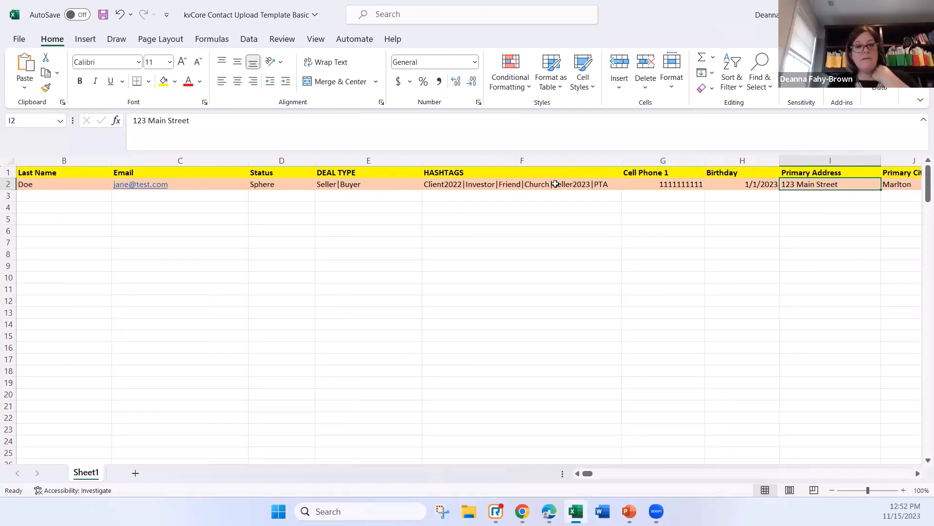
key("Right")
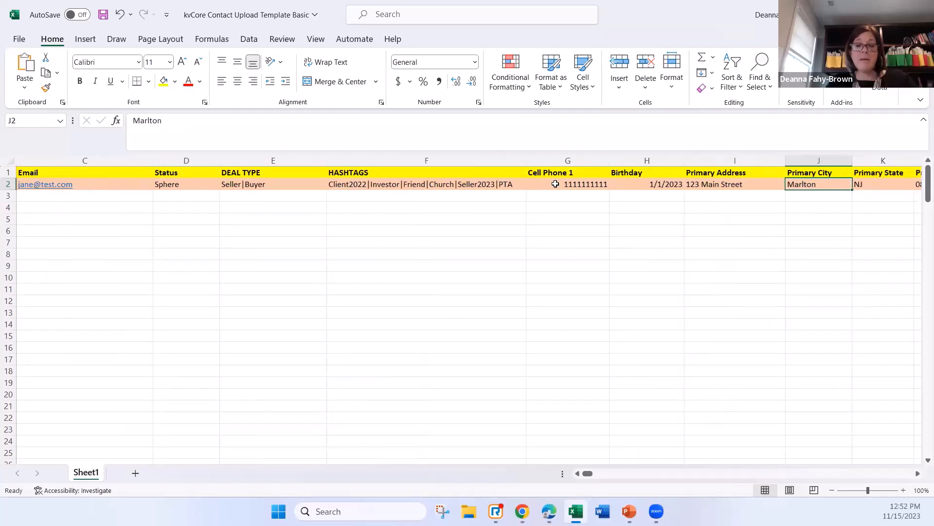
key("Right")
key("Right")
key("Right")
key("Left")
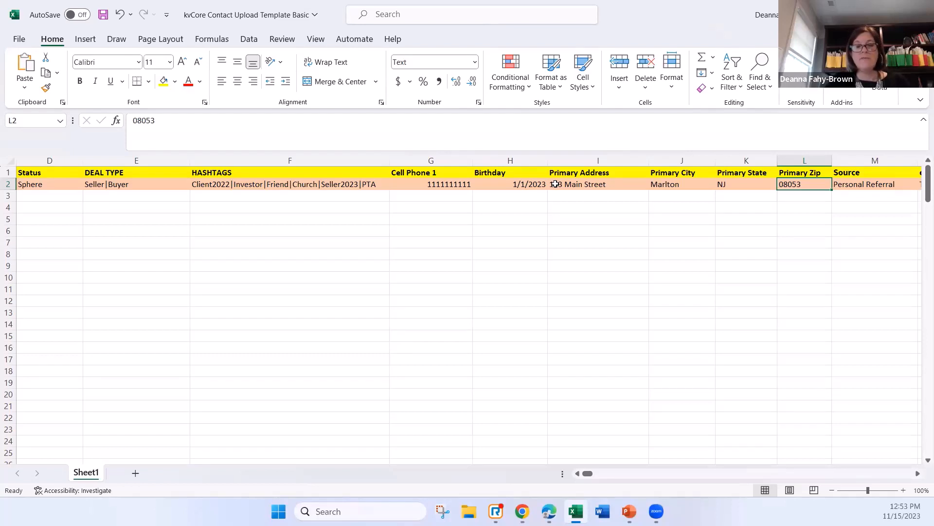
key("Right")
Examine the email_optin, text_on and phone_on headers and the sample contact's entries beneath them.
key("Right")
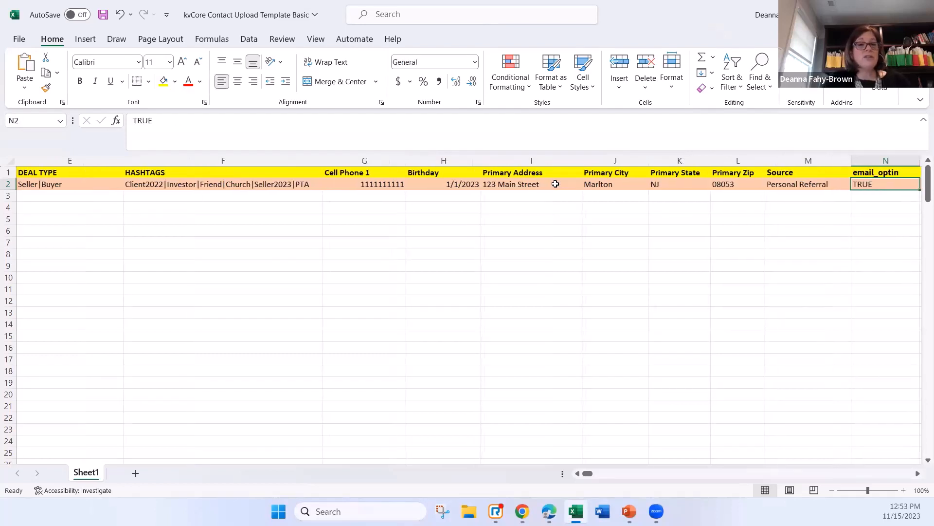
key("Right")
key("Right")
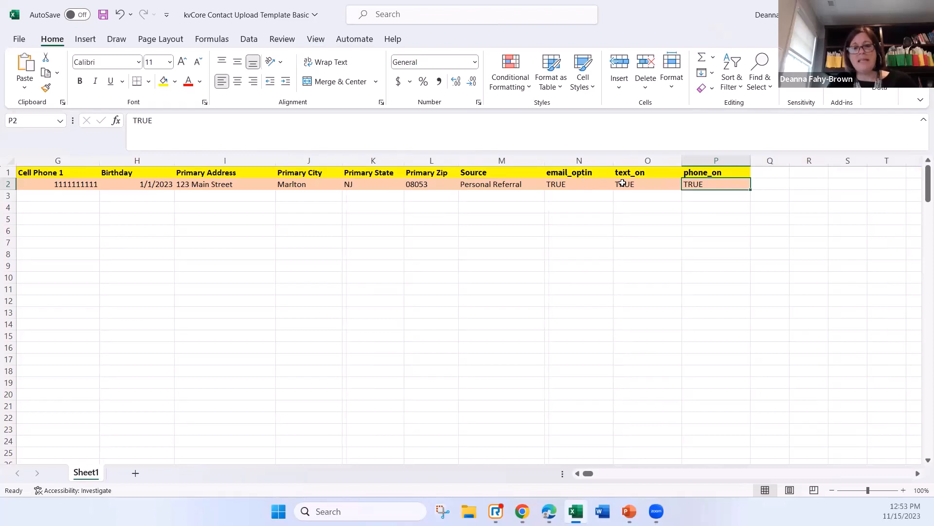
left_click(591, 174)
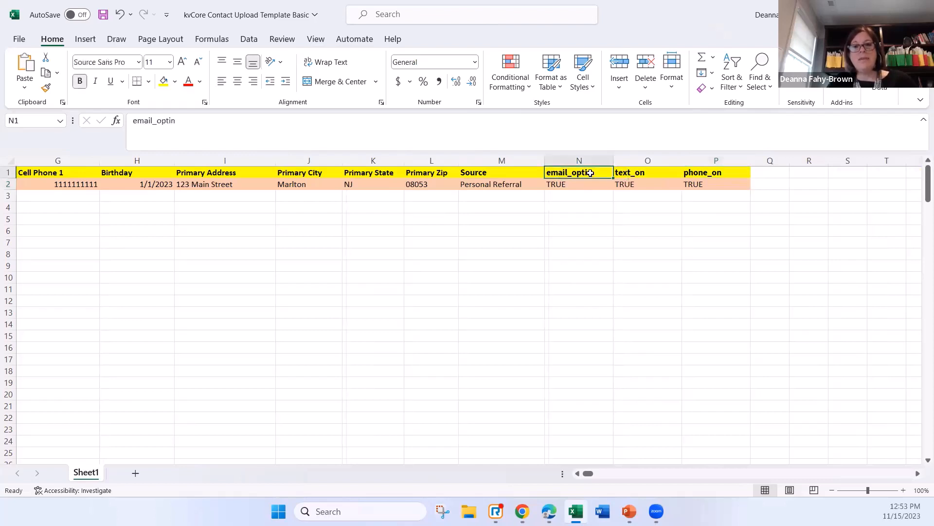
left_click(654, 173)
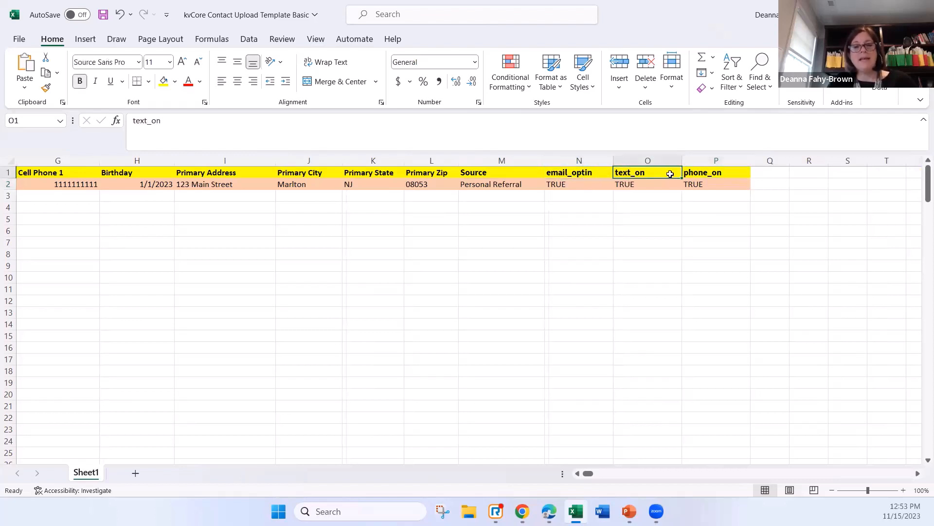
left_click(728, 174)
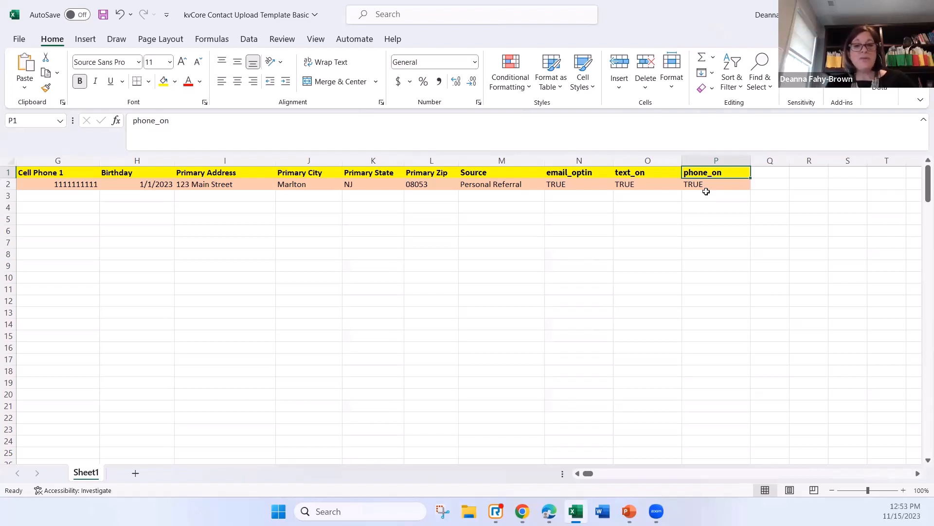
left_click(584, 185)
left_click(643, 184)
left_click(697, 184)
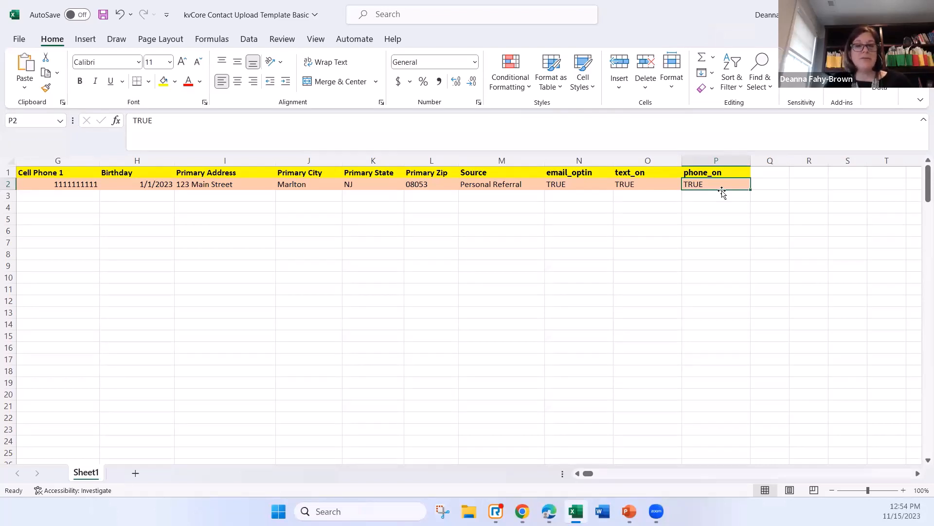
Set the sample contact's text_on entry in cell O2 to FALSE.
left_click(575, 183)
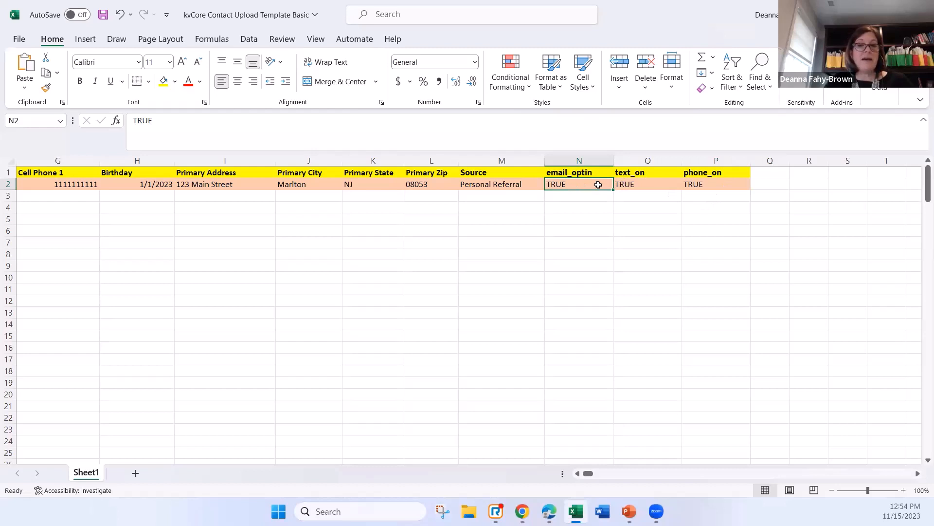
left_click(653, 184)
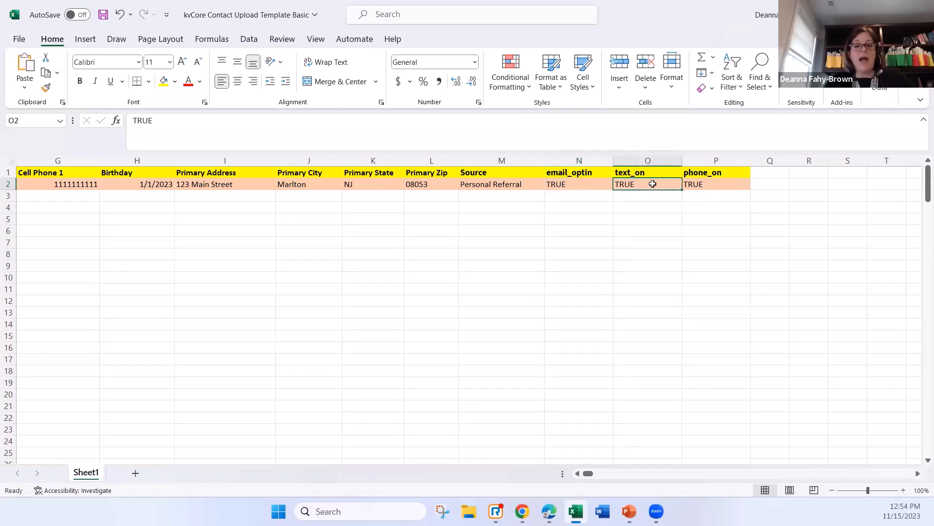
type("FALSE")
key("Return")
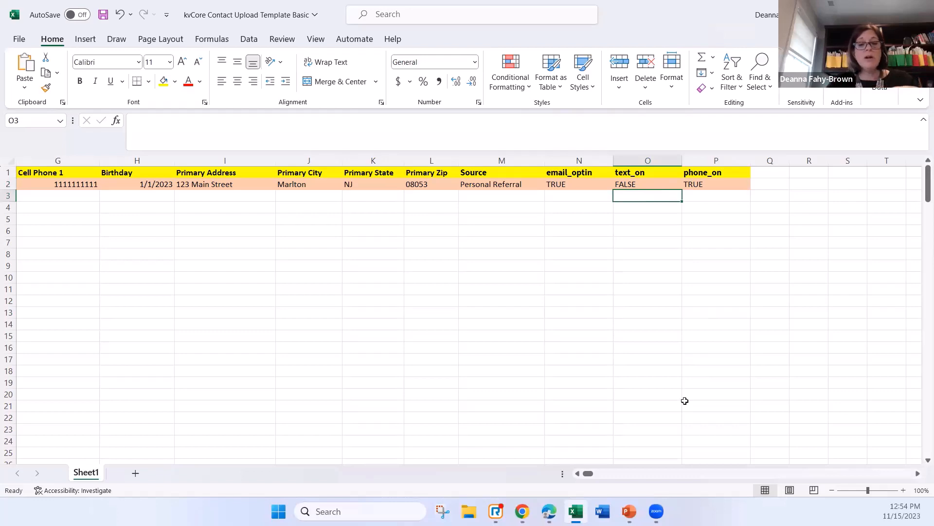
Switch to kvCORE in Chrome and review the open contact's additional actions, including the email and text subscription options.
left_click(522, 511)
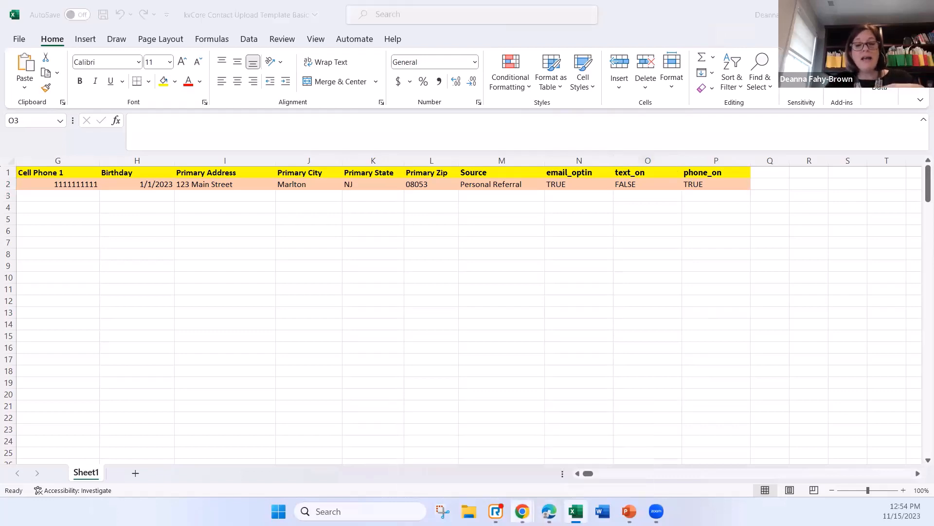
left_click(584, 451)
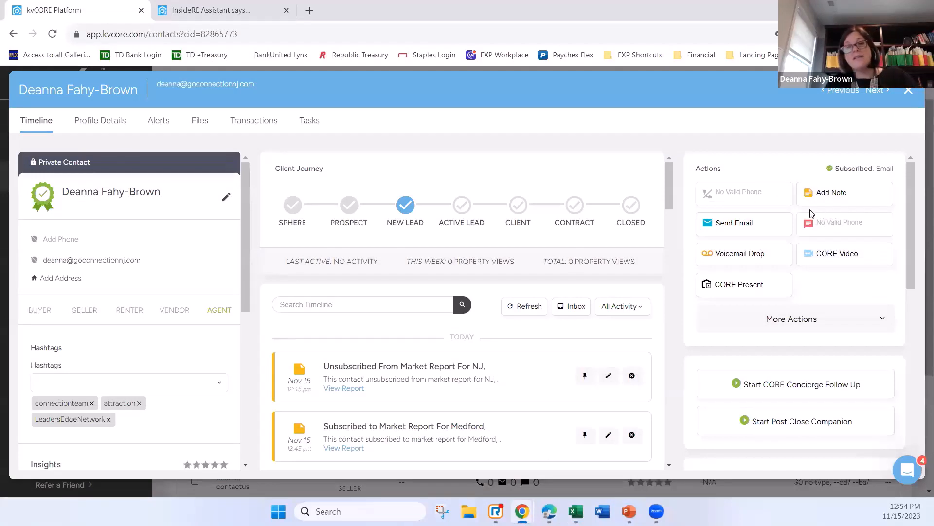
left_click(810, 321)
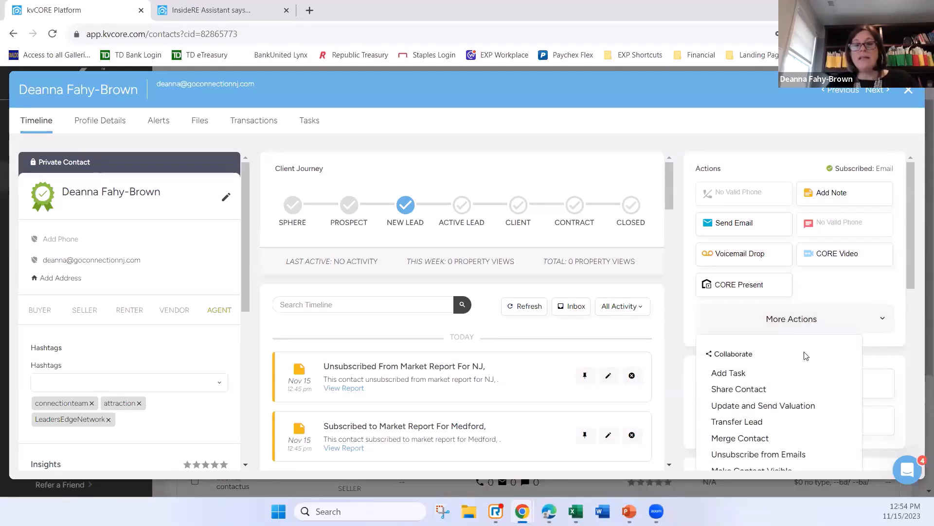
scroll(804, 360, "down", 3)
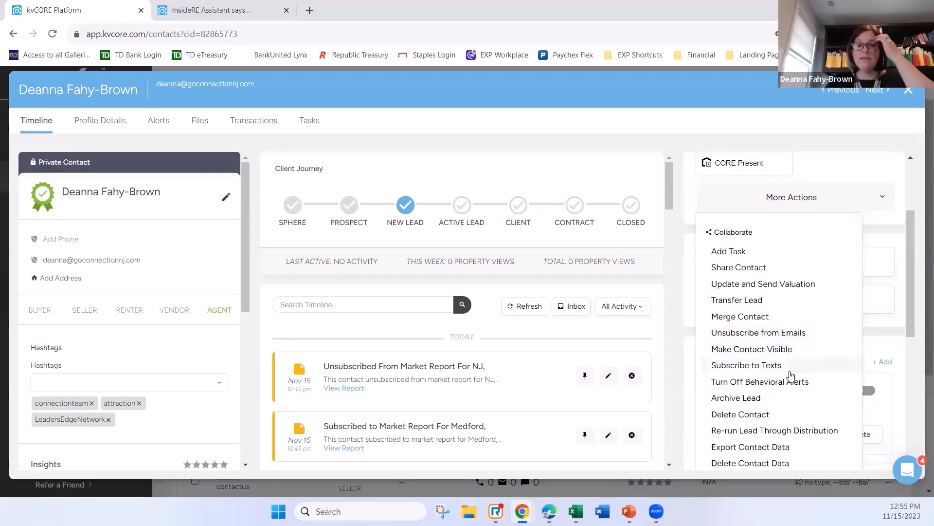
scroll(791, 372, "down", 1)
scroll(794, 375, "up", 3)
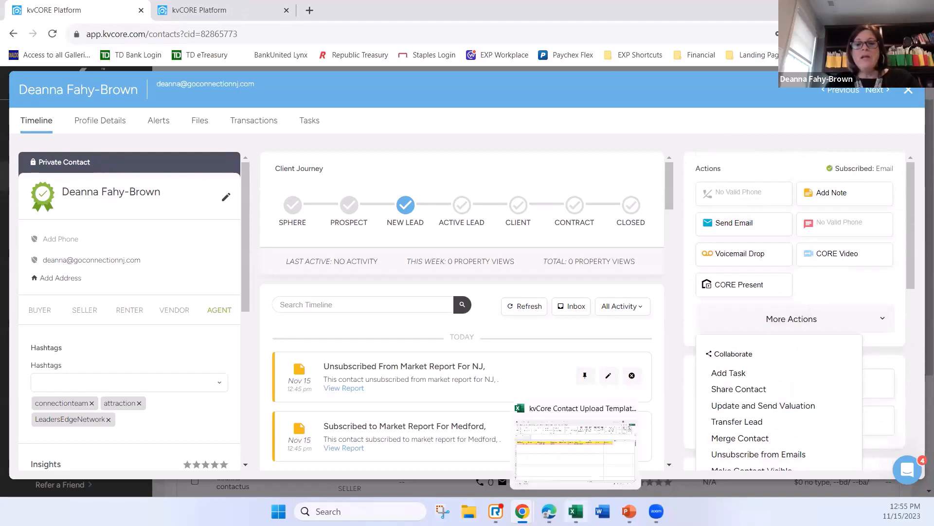
Switch back to the contact upload template in Excel and go to cell A3, the start of the first empty row.
left_click(576, 510)
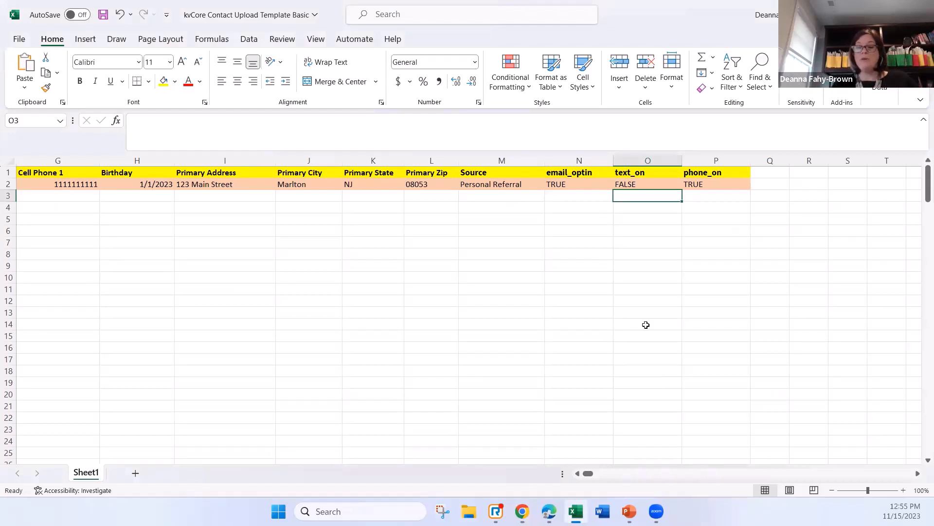
key("Left")
key("Home")
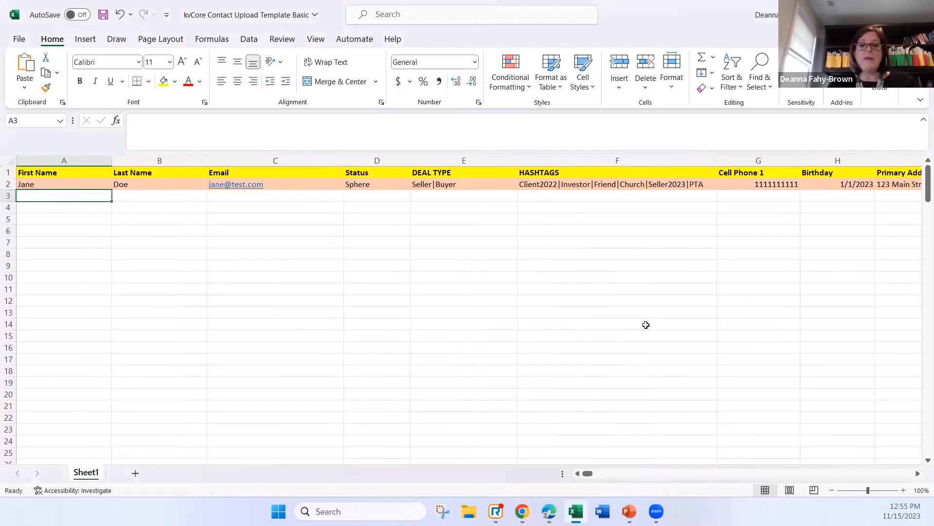
Switch to kvCORE in Chrome and open the All Lead Engine Tools page.
mouse_move(523, 511)
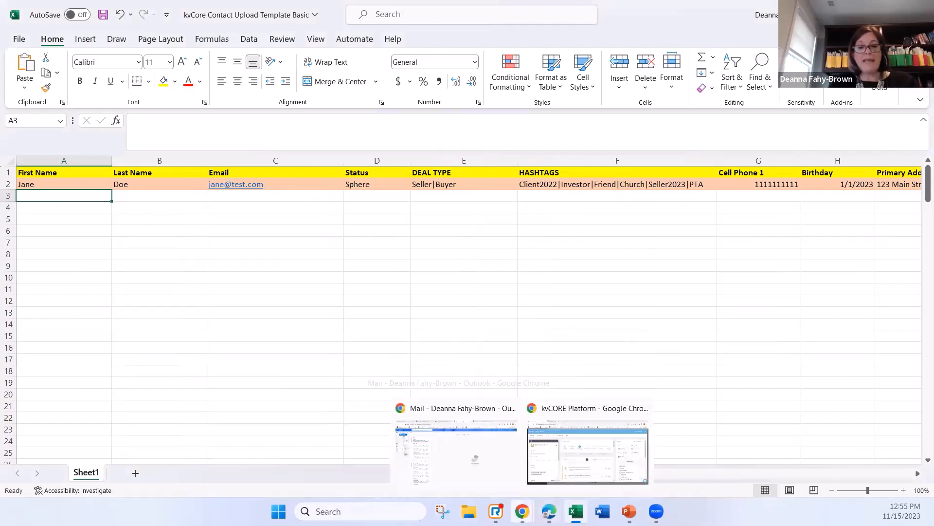
left_click(588, 457)
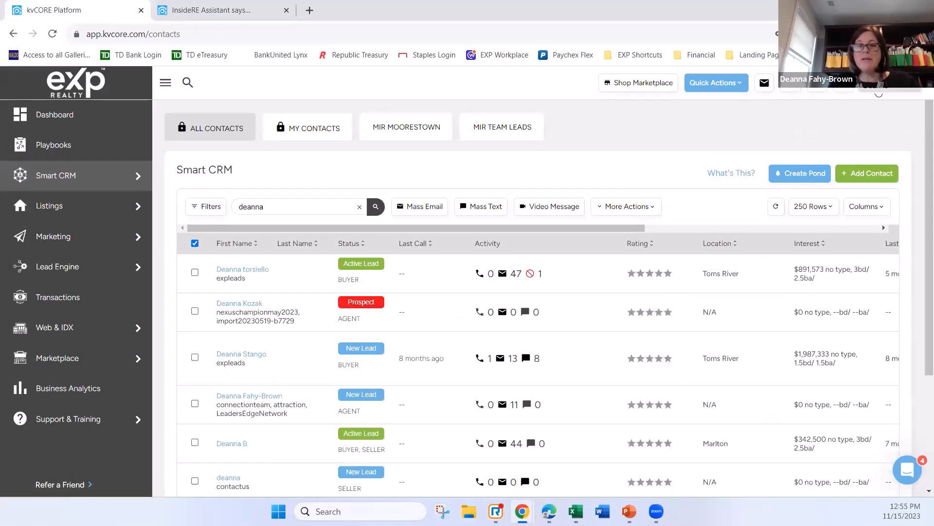
left_click(879, 93)
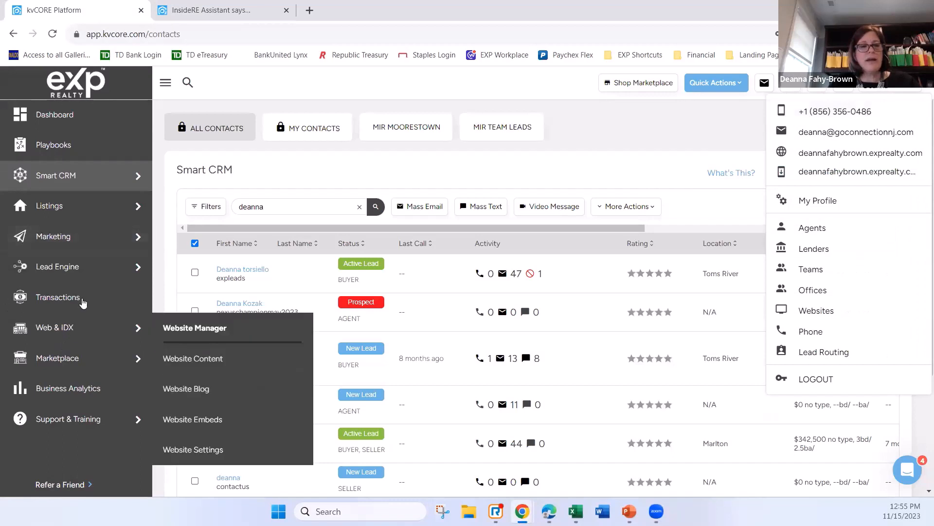
mouse_move(81, 271)
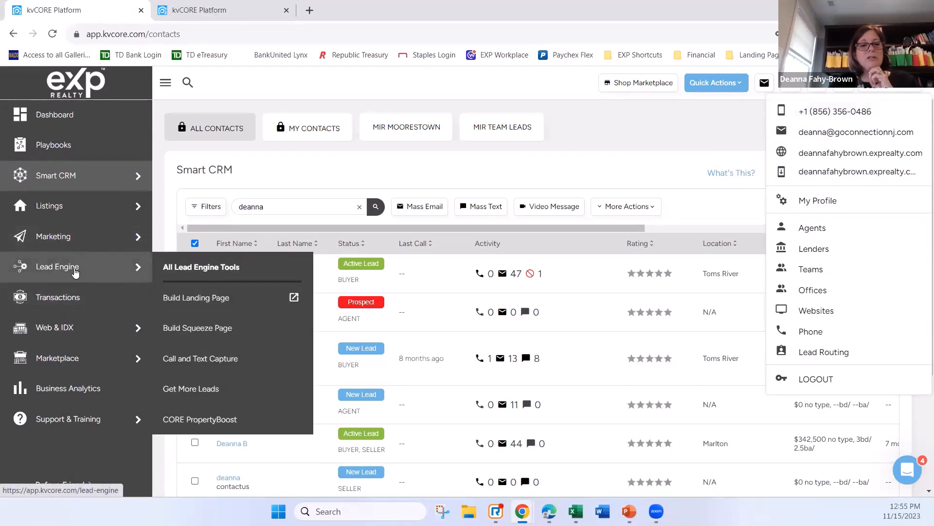
left_click(216, 272)
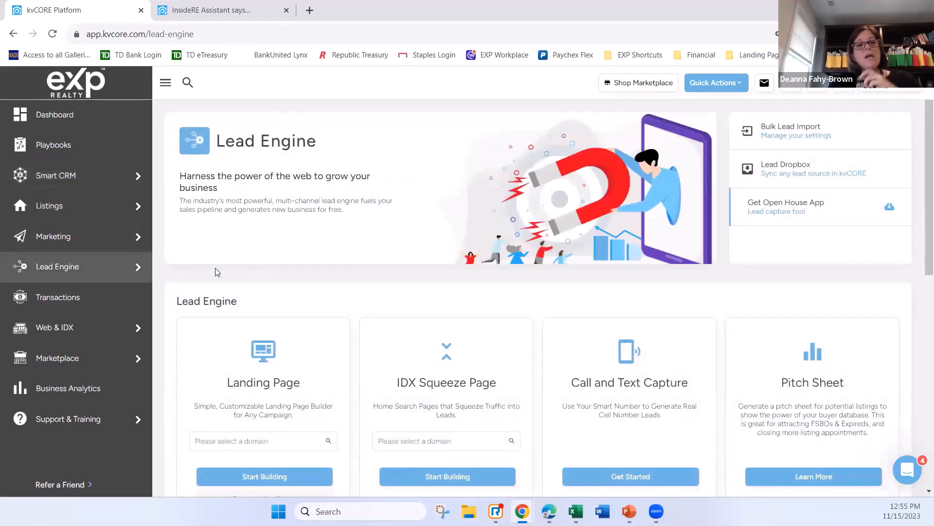
Open Bulk Lead Import and start the Do It Yourself import to reach the CSV upload page.
mouse_move(129, 279)
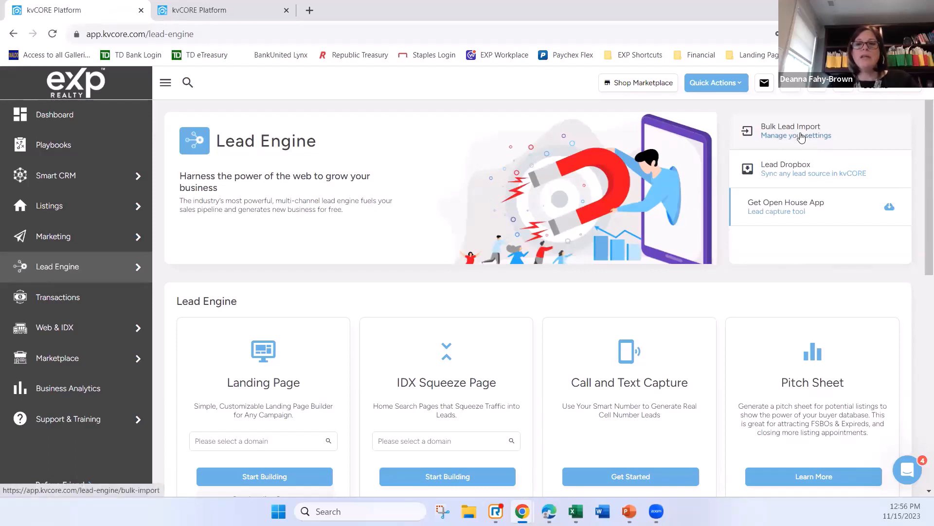
left_click(809, 141)
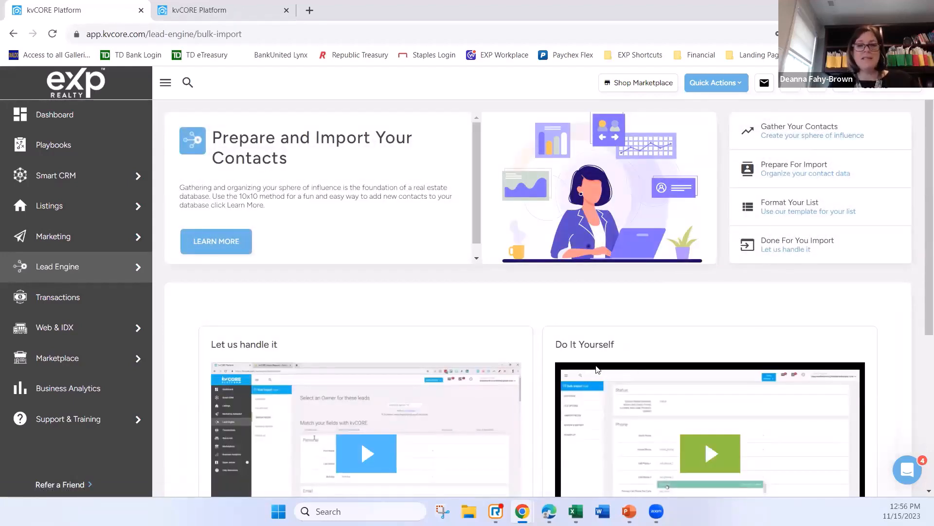
scroll(664, 299, "down", 3)
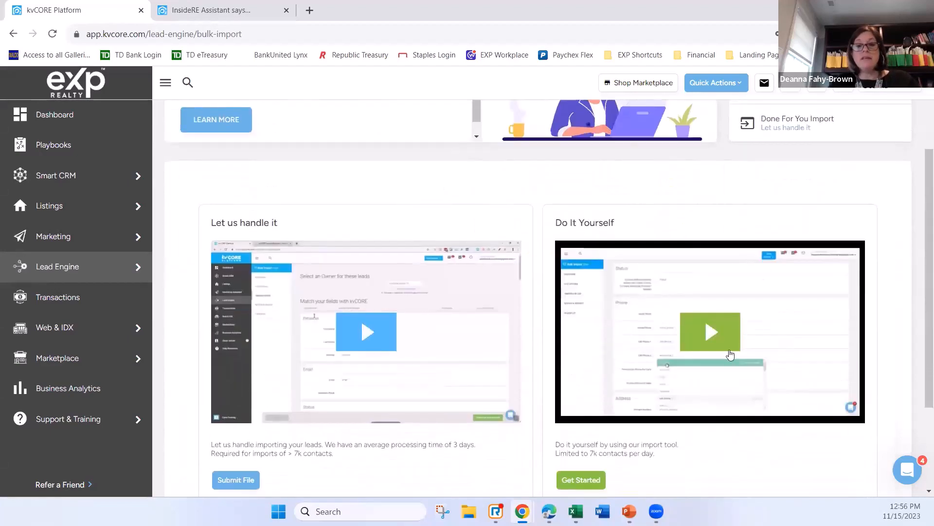
scroll(671, 347, "down", 3)
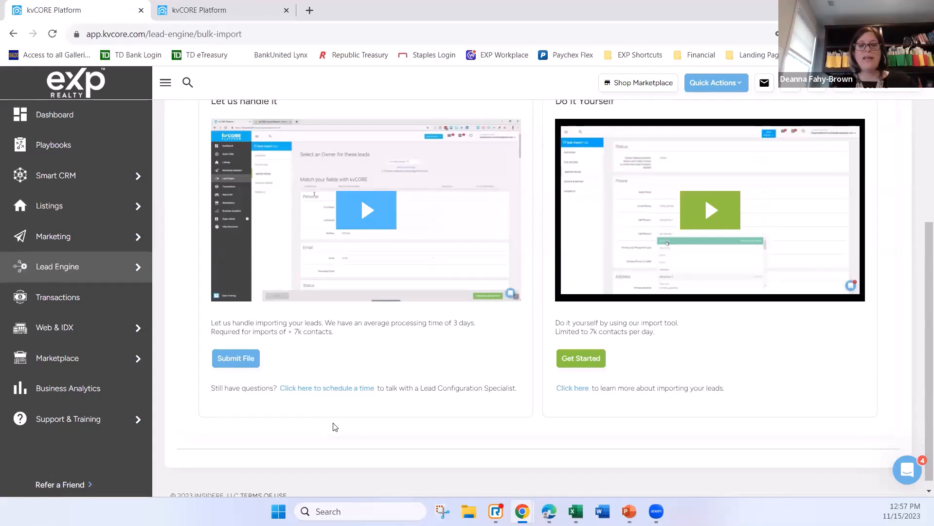
left_click(592, 359)
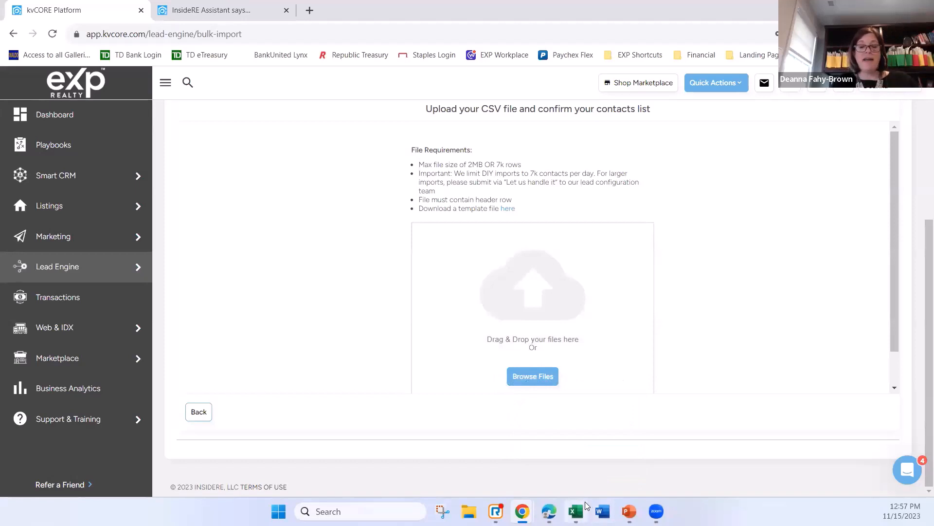
Switch to the Excel upload template and review its header row, including the Source and First Name columns.
mouse_move(580, 508)
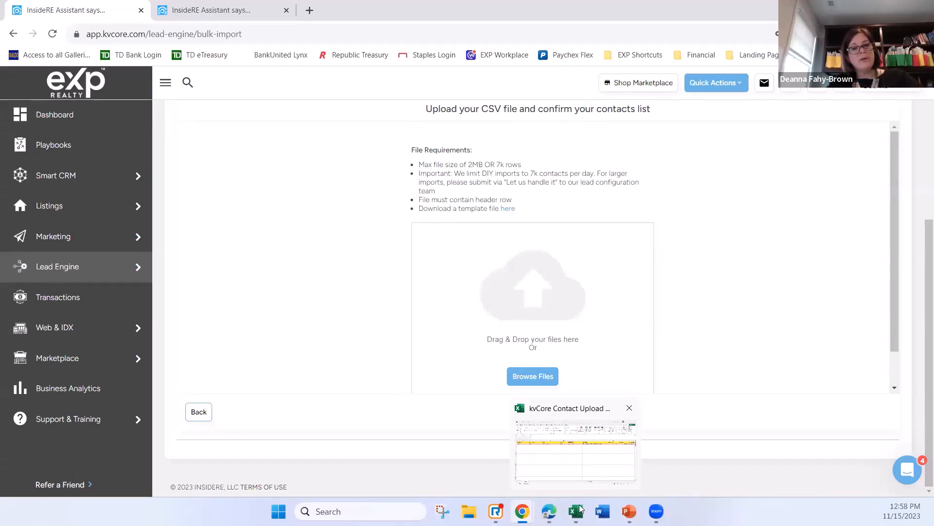
left_click(578, 510)
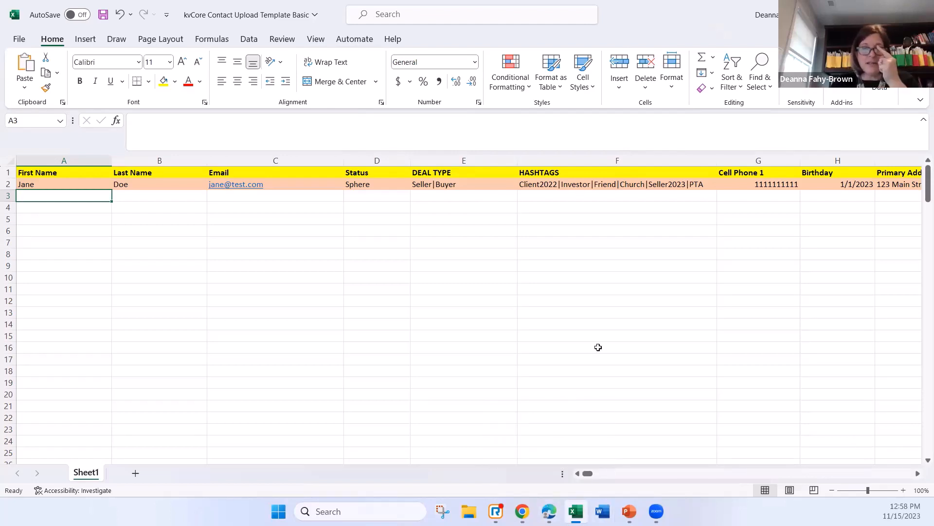
left_click(823, 475)
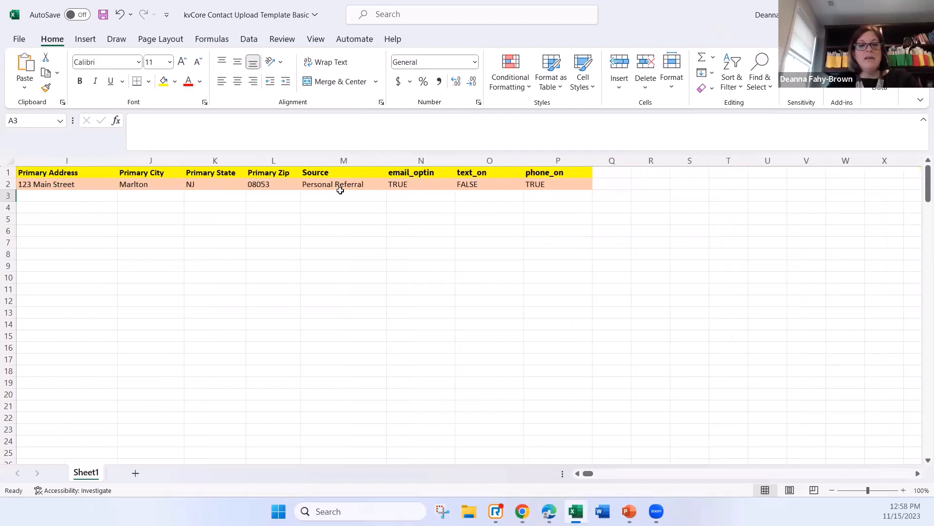
left_click(366, 172)
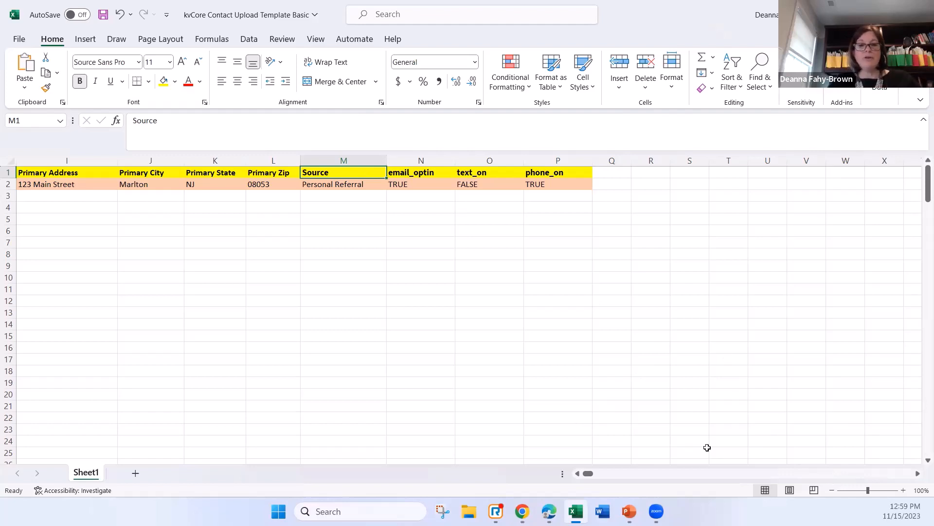
left_click(578, 473)
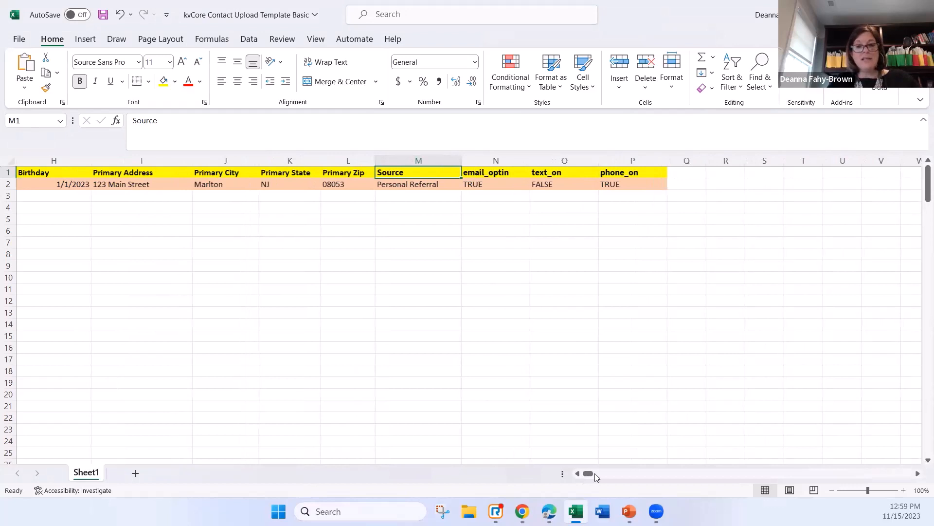
left_click_drag(596, 475, 519, 444)
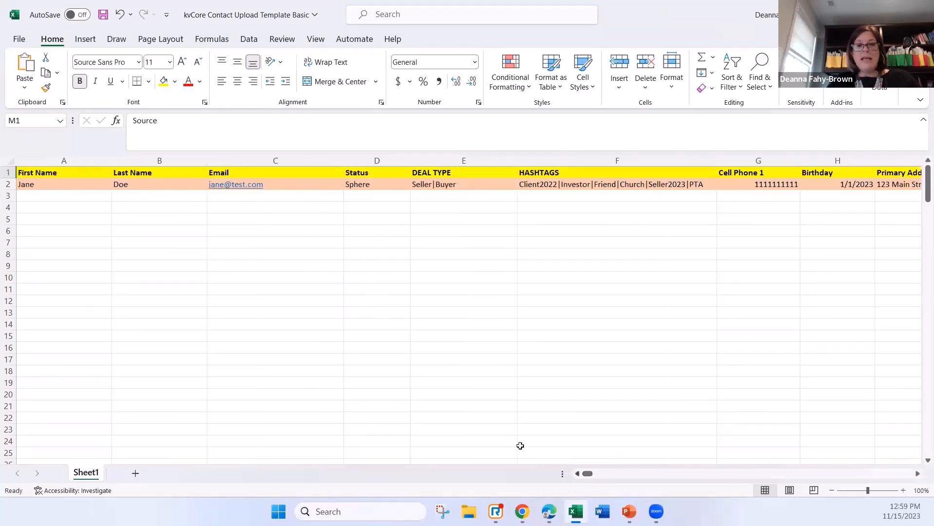
left_click(65, 174)
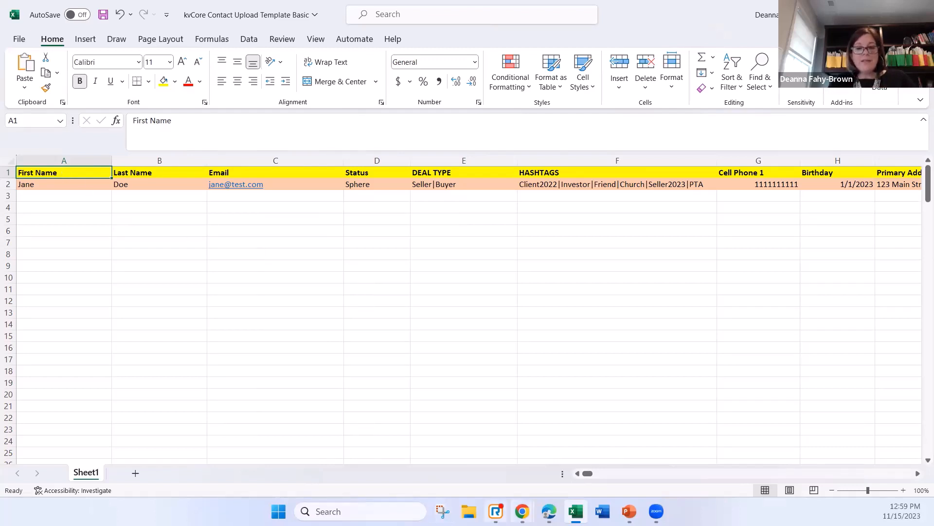
Switch back to the kvCORE bulk import page in Chrome and open the Smart CRM contact list.
left_click(523, 511)
left_click(511, 430)
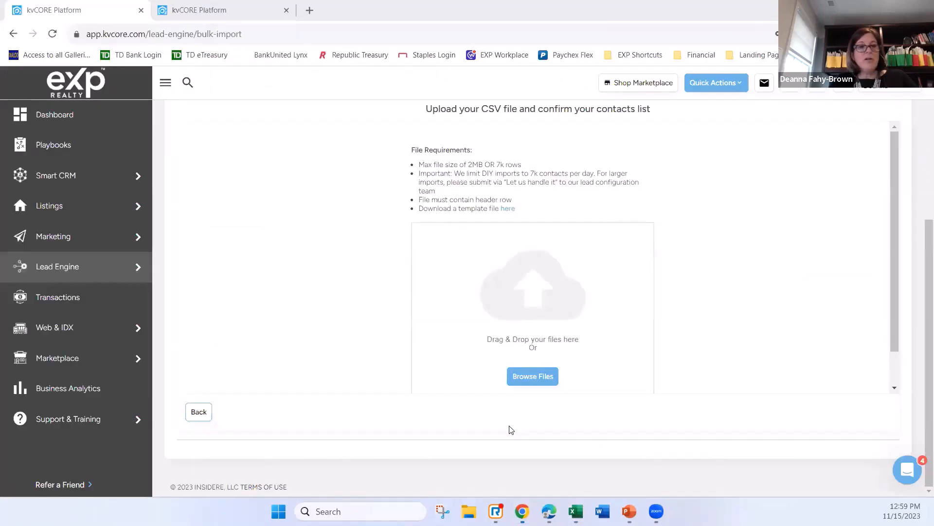
left_click(73, 182)
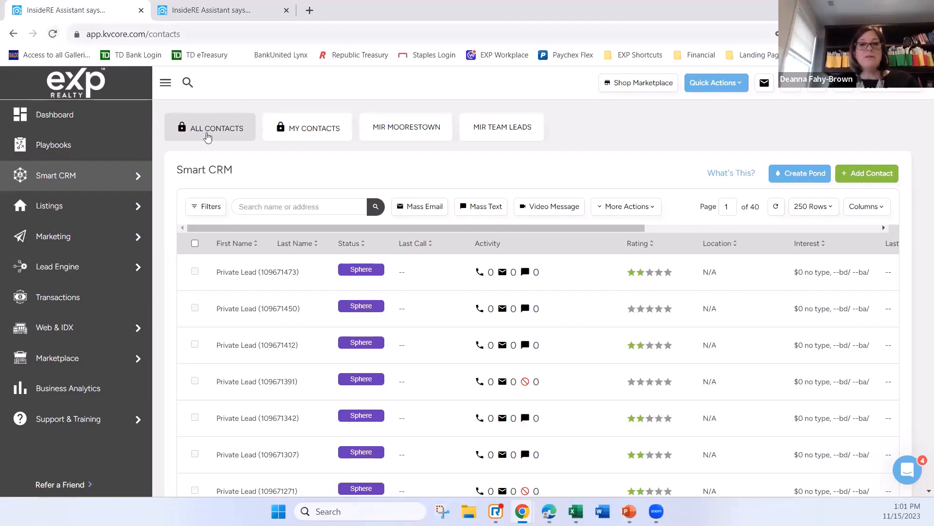
Switch to the PowerPoint presentation and show slide 3 with the kvCore for Beginners class schedule.
left_click(633, 447)
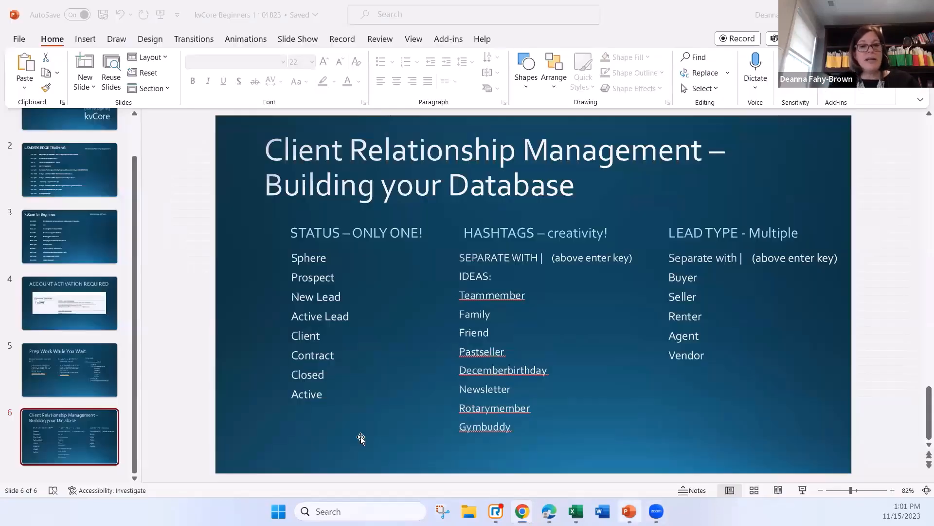
left_click(75, 237)
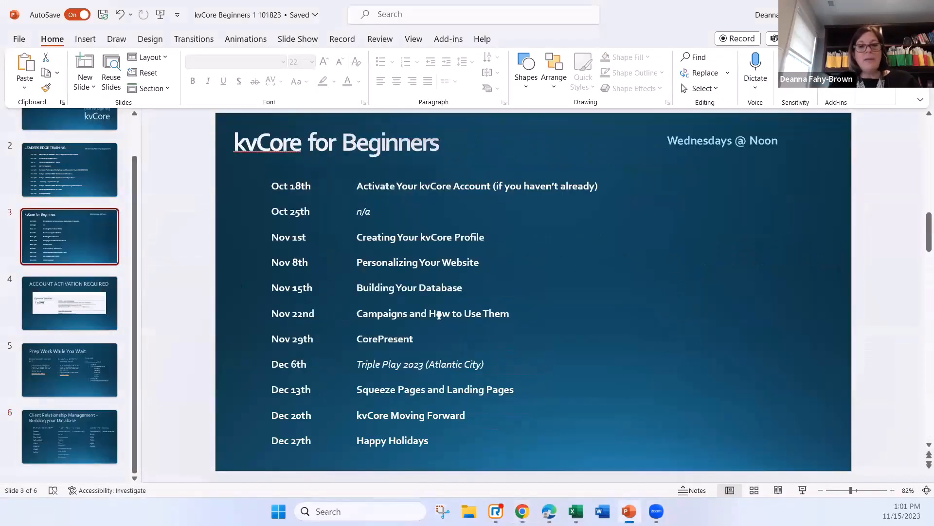